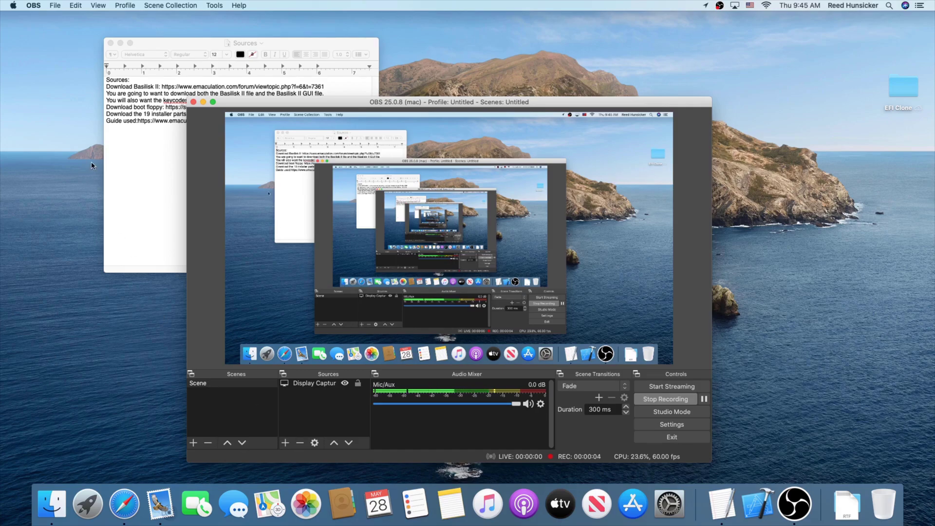
Step: Copy the emaculation forum URL from the Sources notes and load it in Safari
left_click(131, 175)
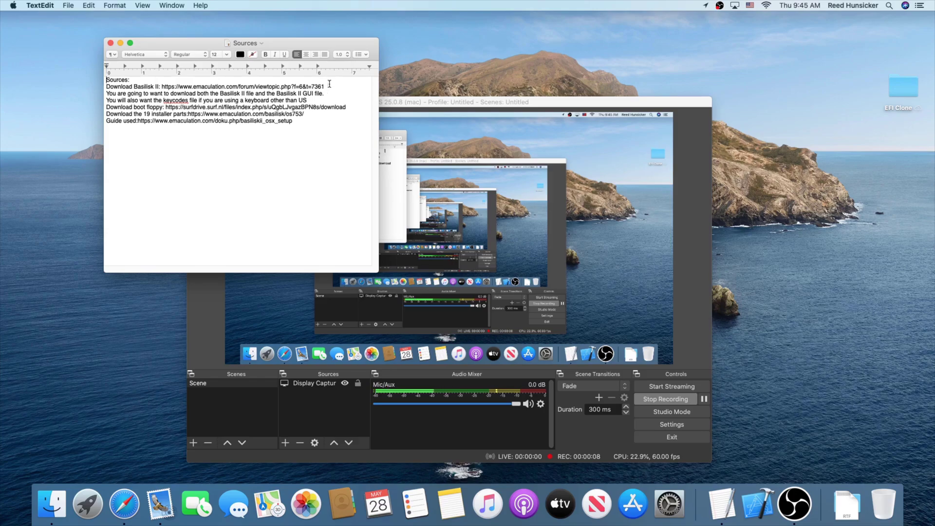
left_click_drag(335, 87, 163, 87)
key("super+c")
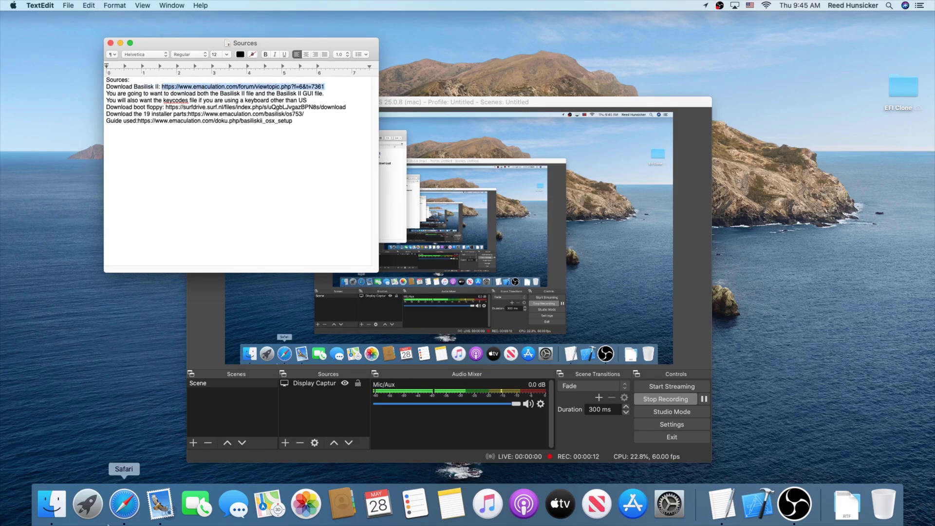
left_click(120, 518)
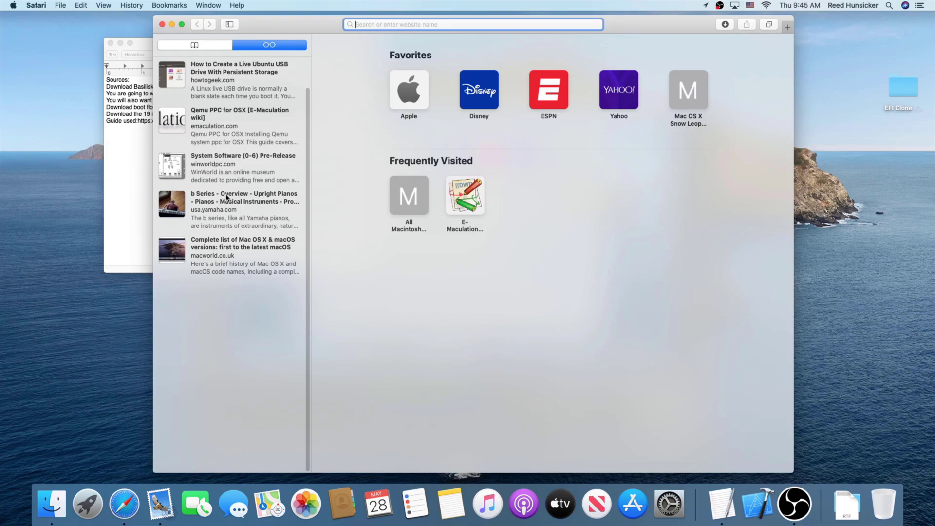
key("super+v")
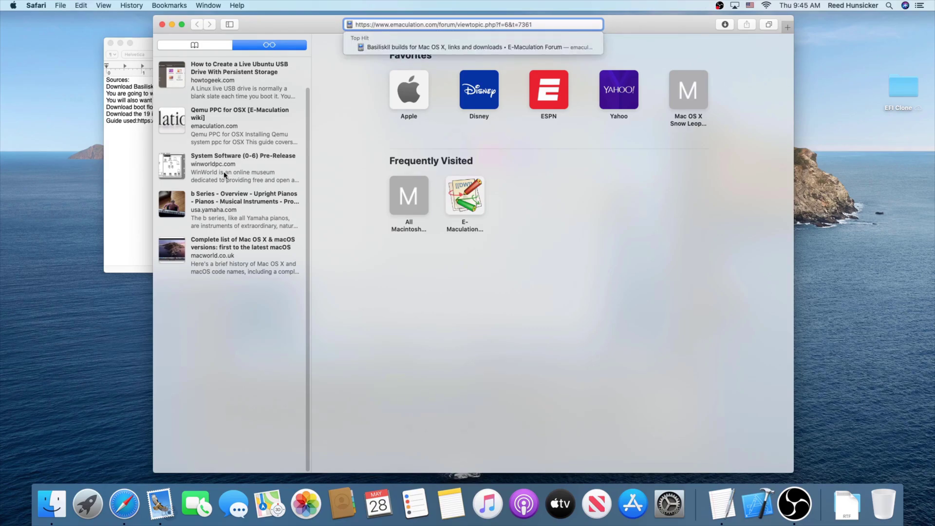
key("Return")
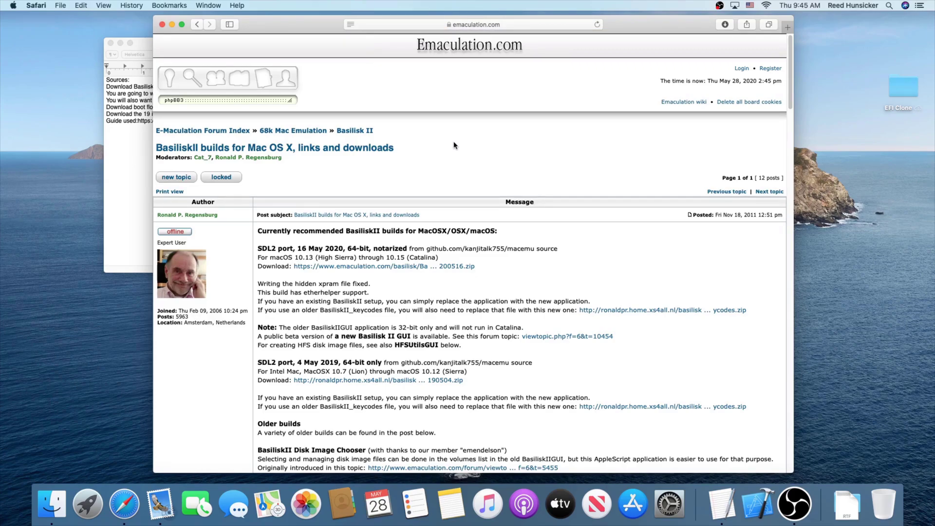
Step: Download the recommended 16 May 2020 BasiliskII build from the builds topic
scroll(454, 145, "down", 3)
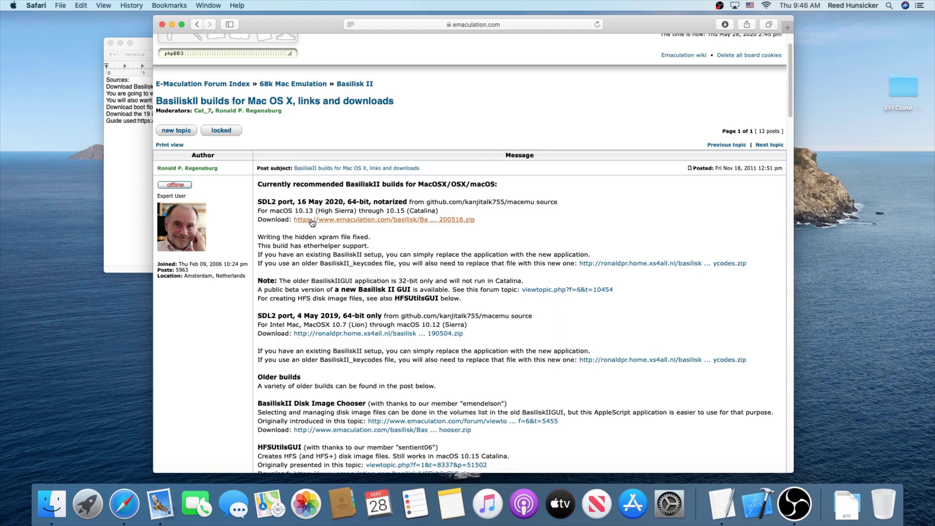
mouse_move(270, 210)
left_mouse_down()
mouse_move(375, 215)
mouse_move(272, 210)
left_mouse_up()
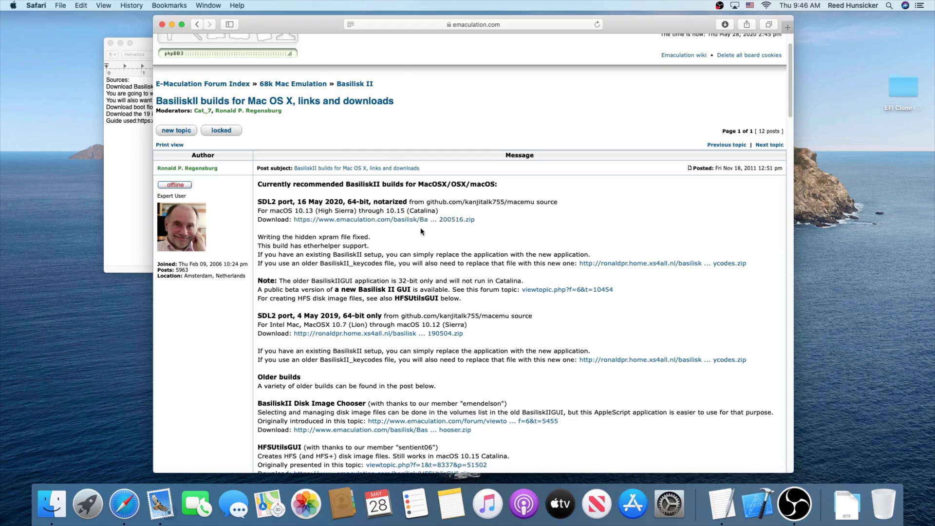
left_click(314, 220)
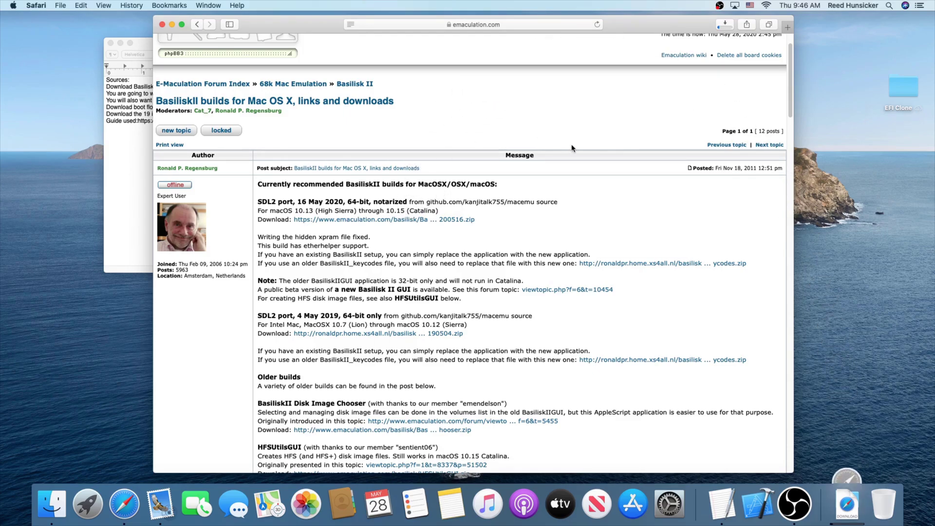
Step: Check this Mac's macOS version in About This Mac, then continue down the forum page
left_click(3, 6)
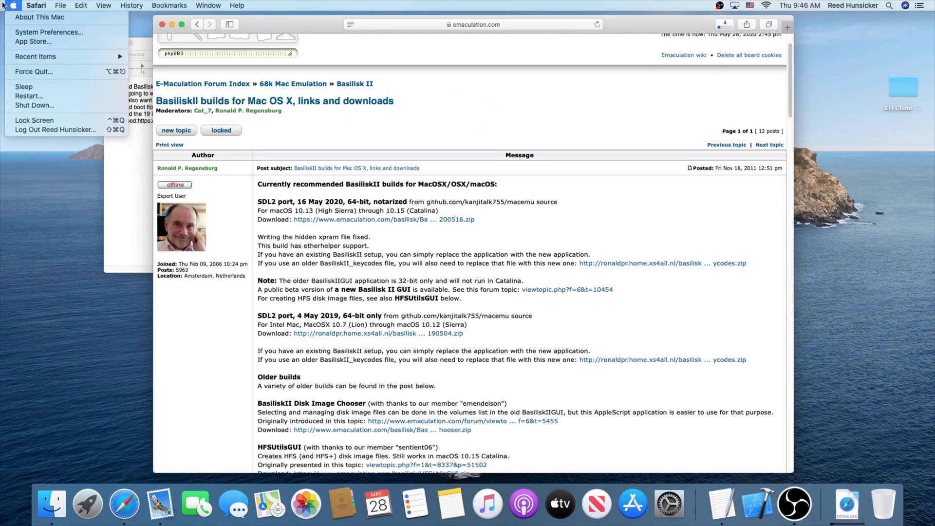
left_click(22, 17)
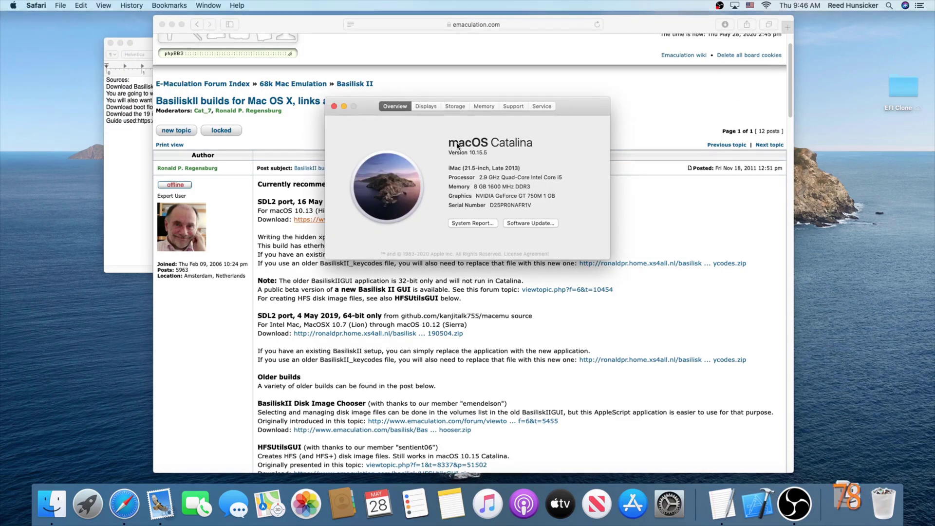
left_click(333, 106)
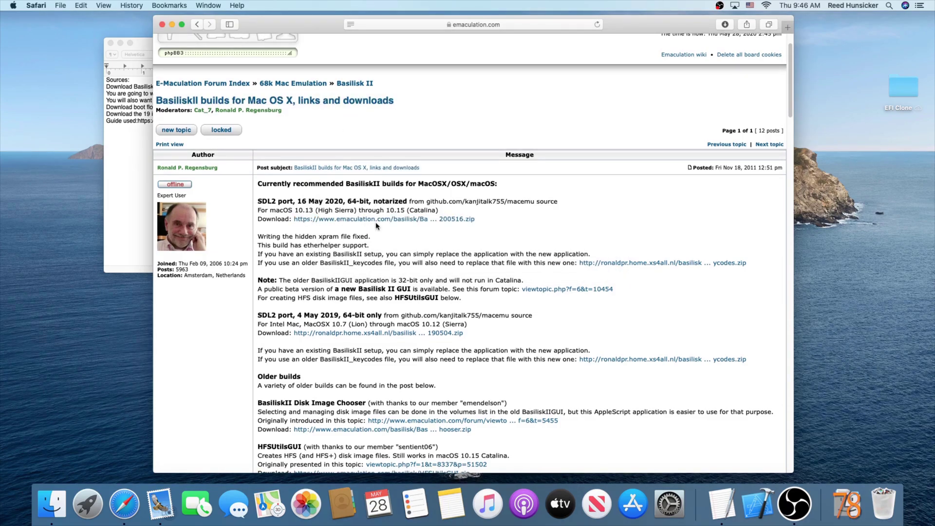
scroll(438, 243, "down", 1)
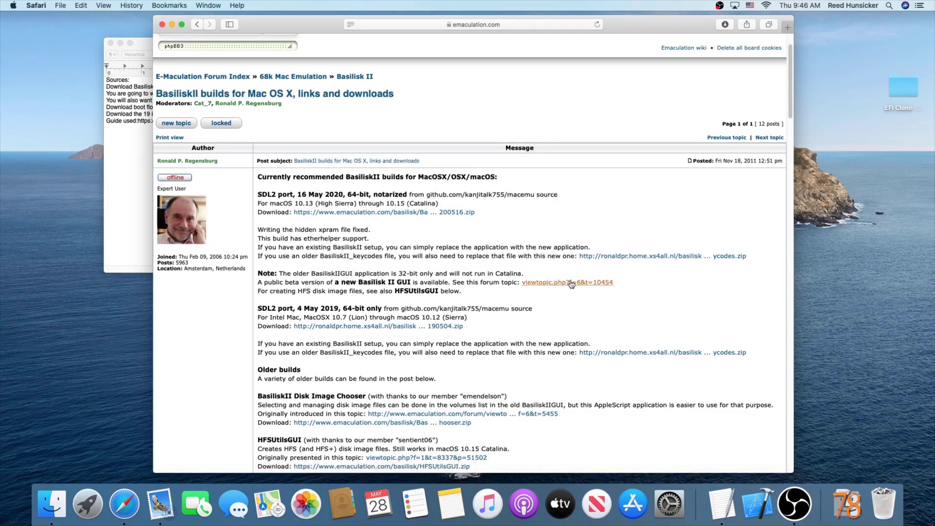
left_click(599, 260)
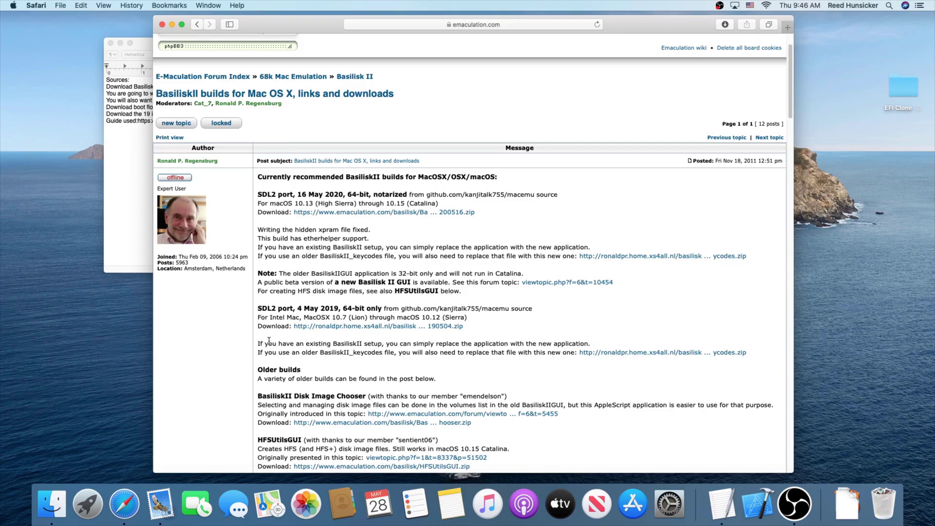
scroll(268, 326, "down", 1)
scroll(269, 327, "down", 1)
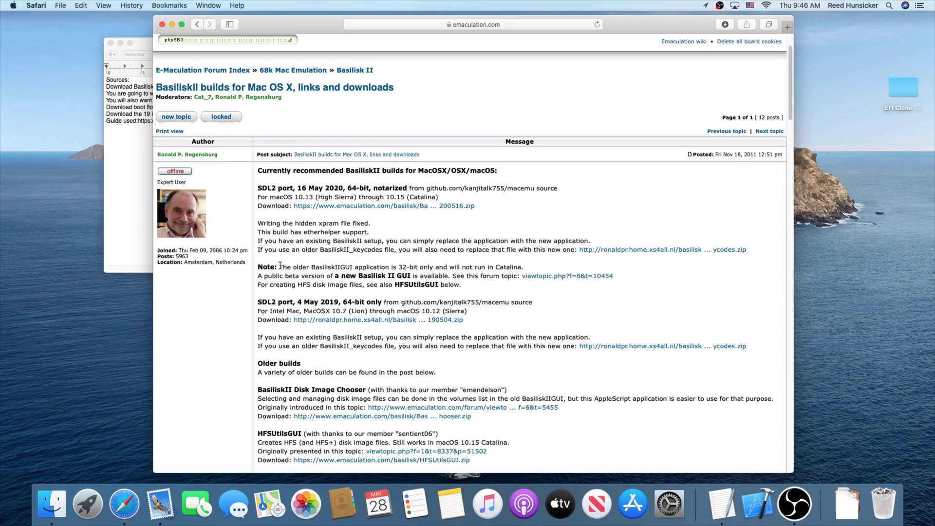
left_click_drag(312, 266, 453, 278)
left_click(421, 273)
left_click_drag(335, 276, 411, 282)
left_click(413, 282)
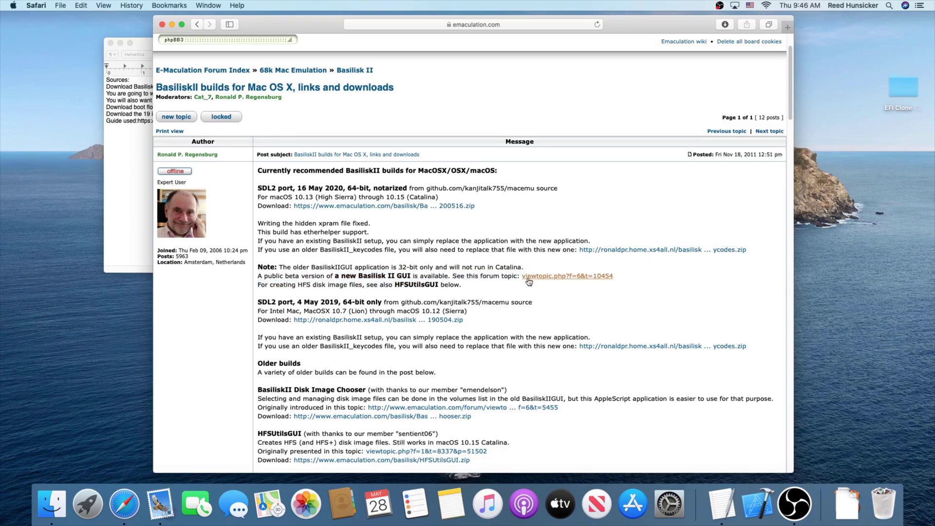
Step: Download the Basilisk II GUI 0.14f beta zip from its topic and return to the builds topic
left_click(544, 277)
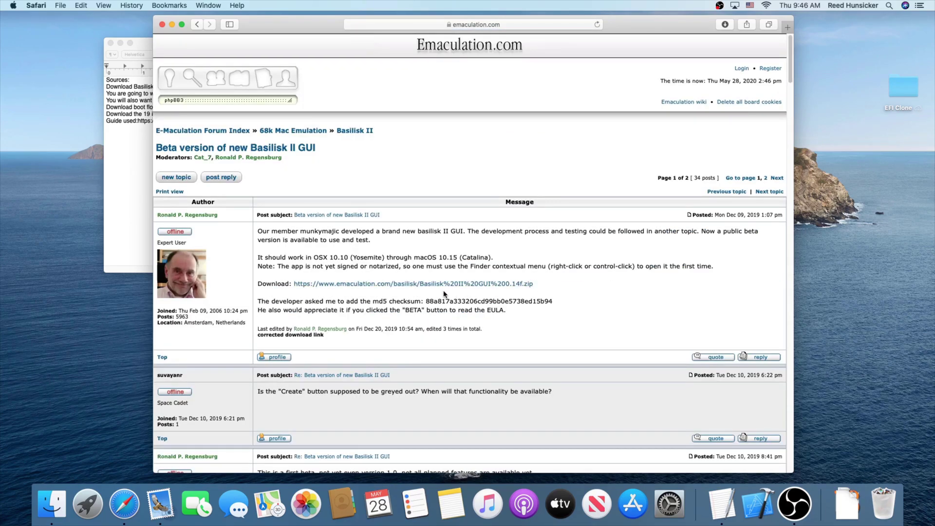
left_click(433, 286)
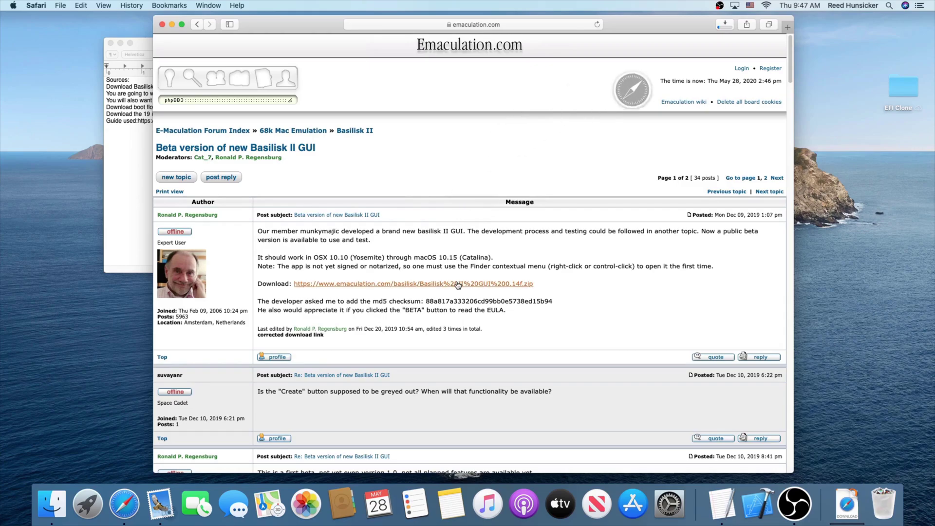
left_click(197, 24)
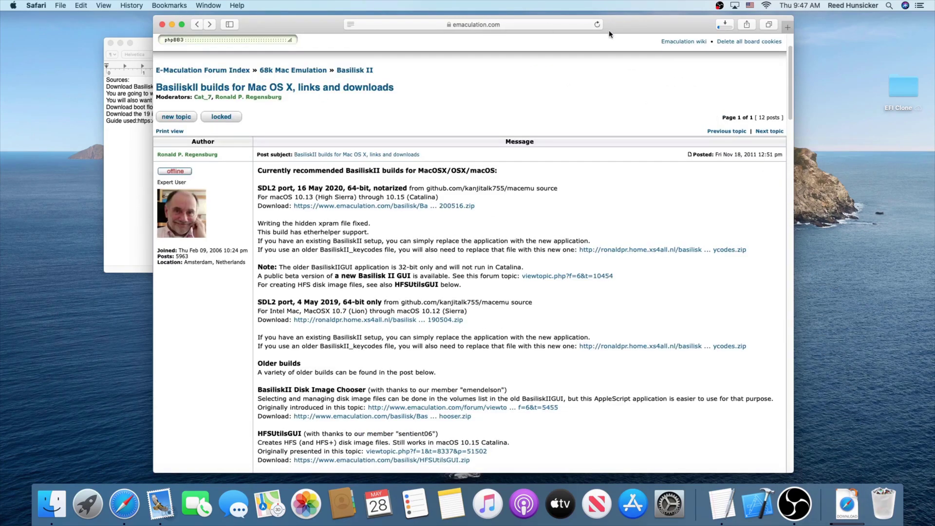
left_click(725, 26)
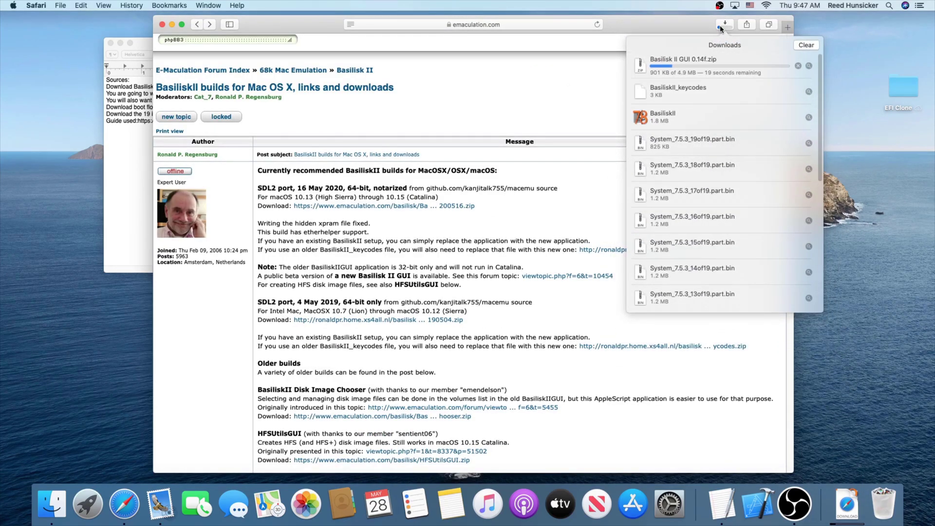
left_click(722, 26)
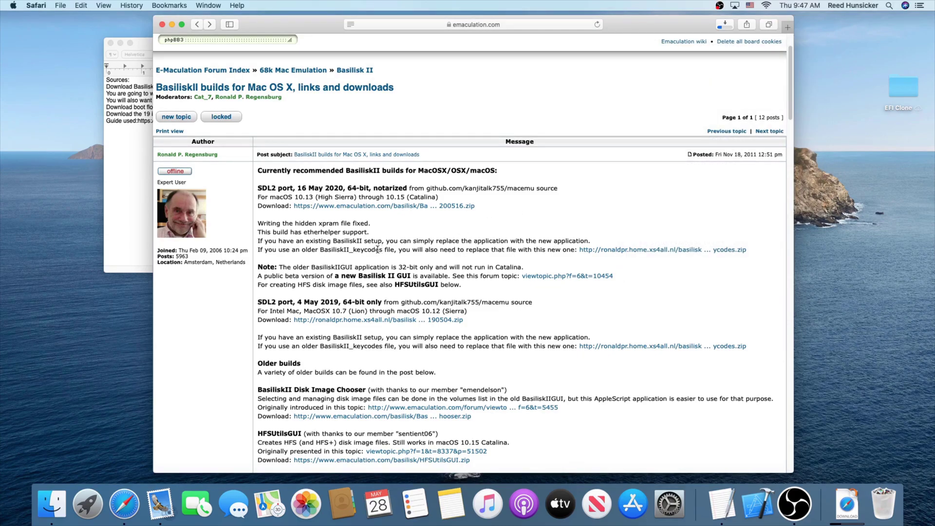
Step: Download HFSUtilsGUI from the builds topic and confirm it in the Downloads list
scroll(377, 249, "down", 2)
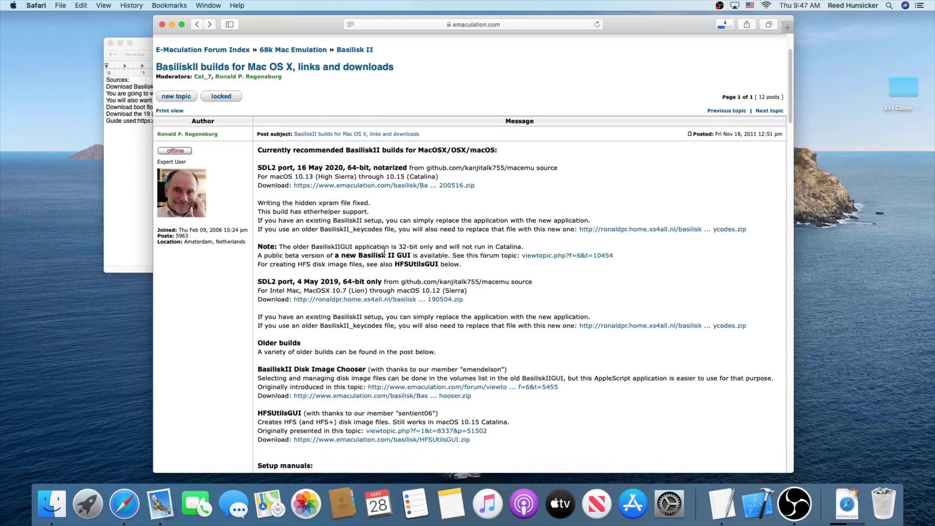
left_click_drag(409, 255, 359, 256)
left_click(358, 255)
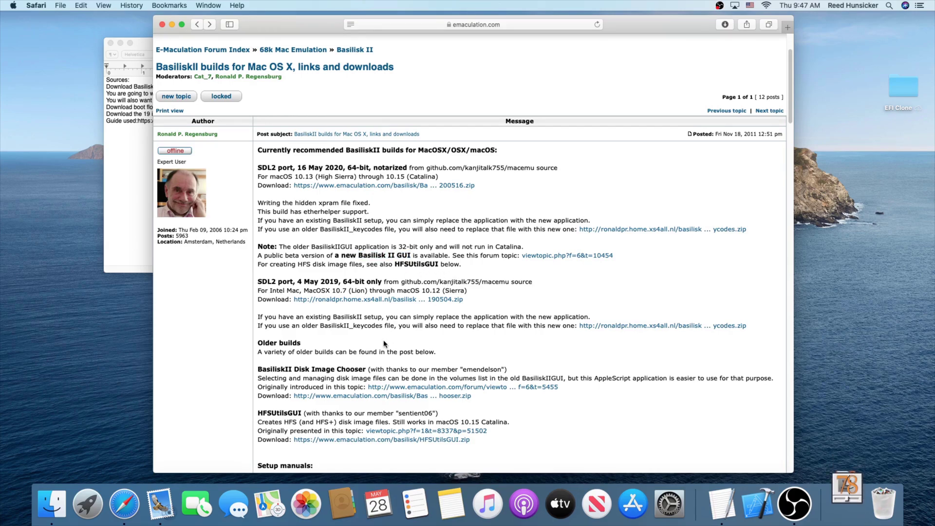
left_click(339, 441)
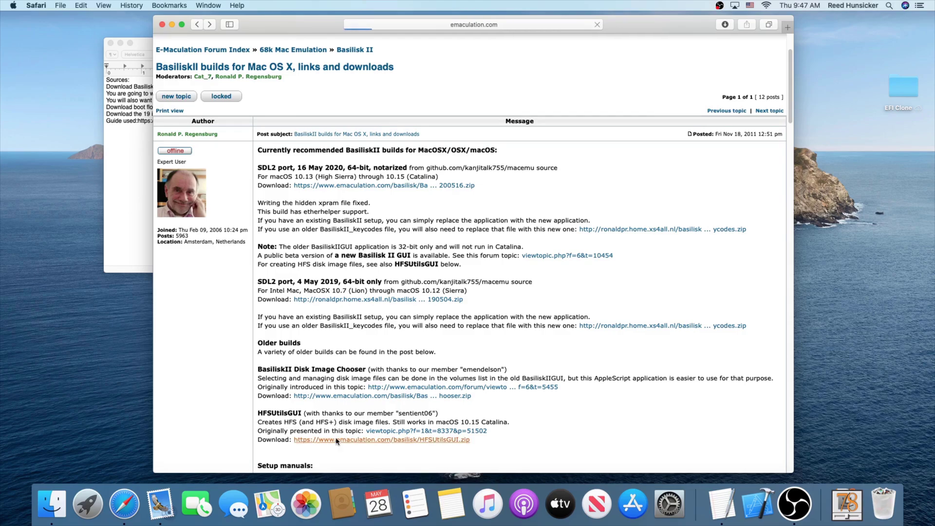
left_click(726, 24)
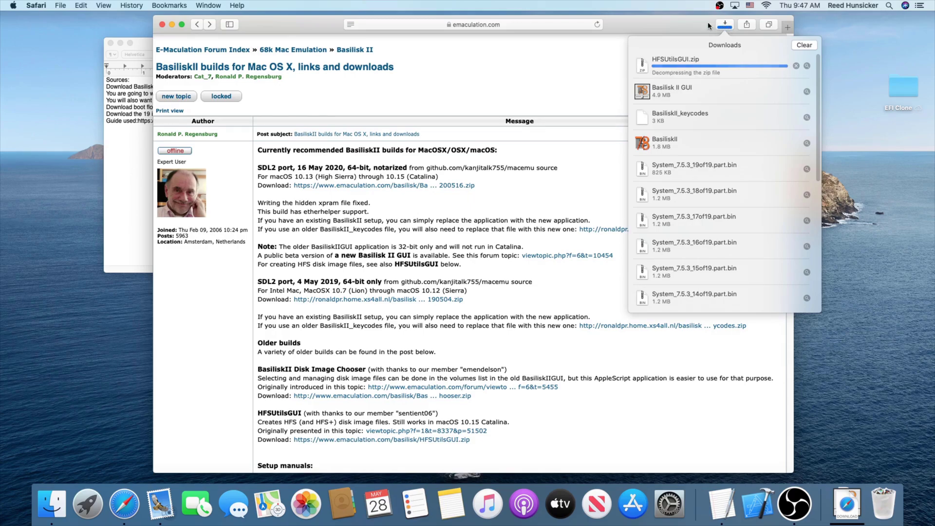
left_click(340, 255)
left_click_drag(340, 255, 426, 257)
left_click(426, 258)
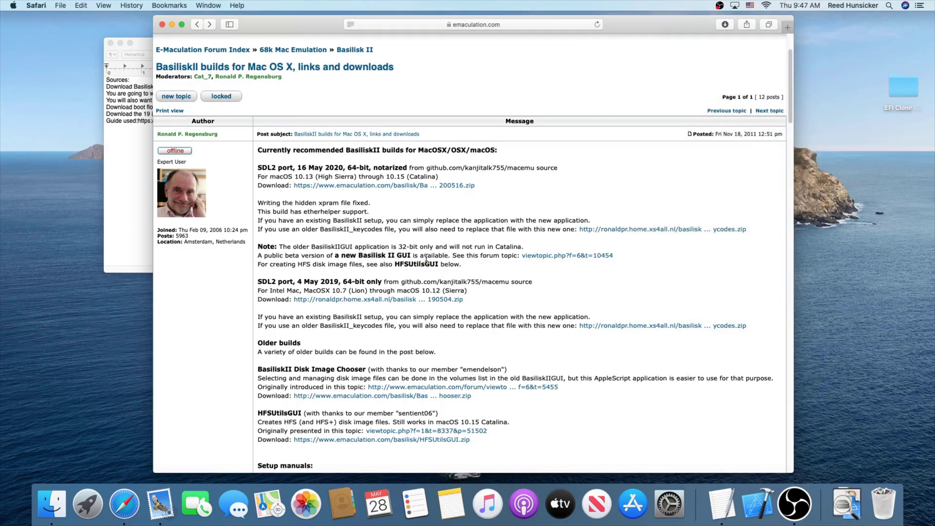
Step: Open a fresh Safari window and search Google for 'mac roms'
left_click(162, 25)
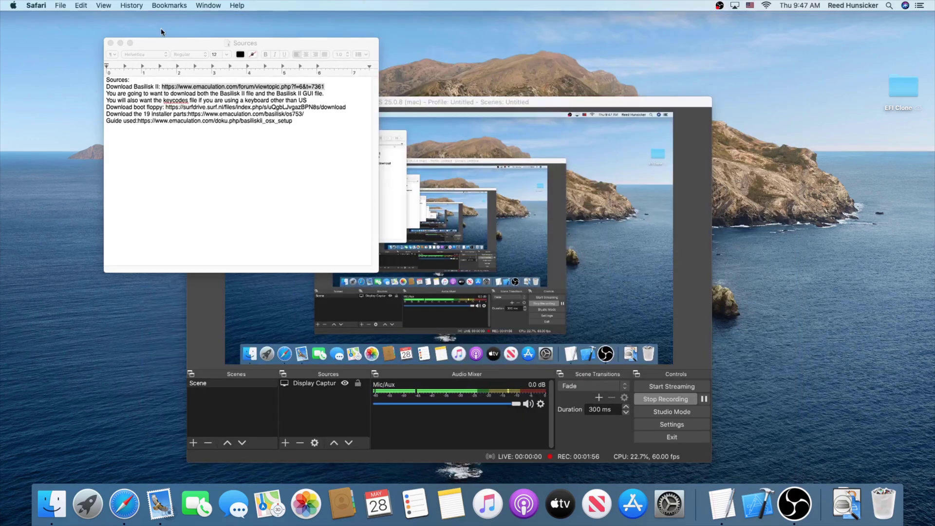
left_click(120, 506)
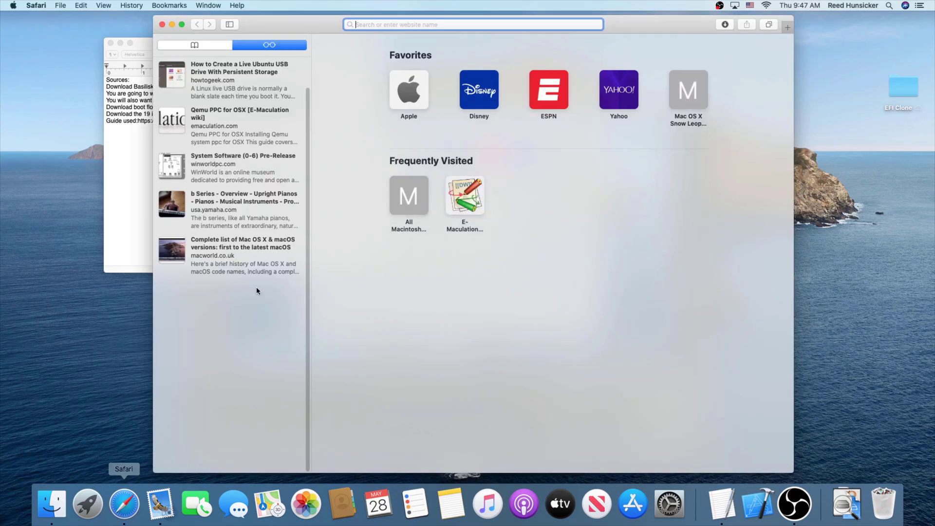
type("mac roms")
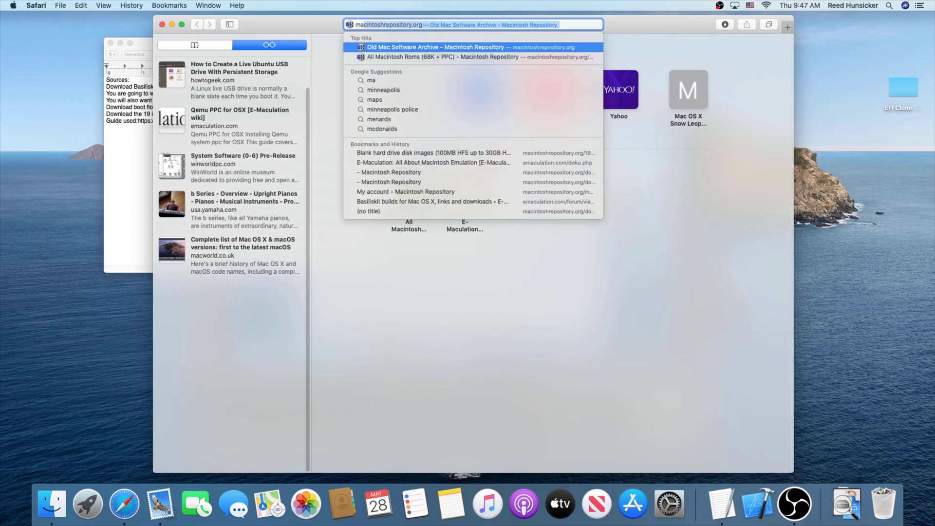
key("Return")
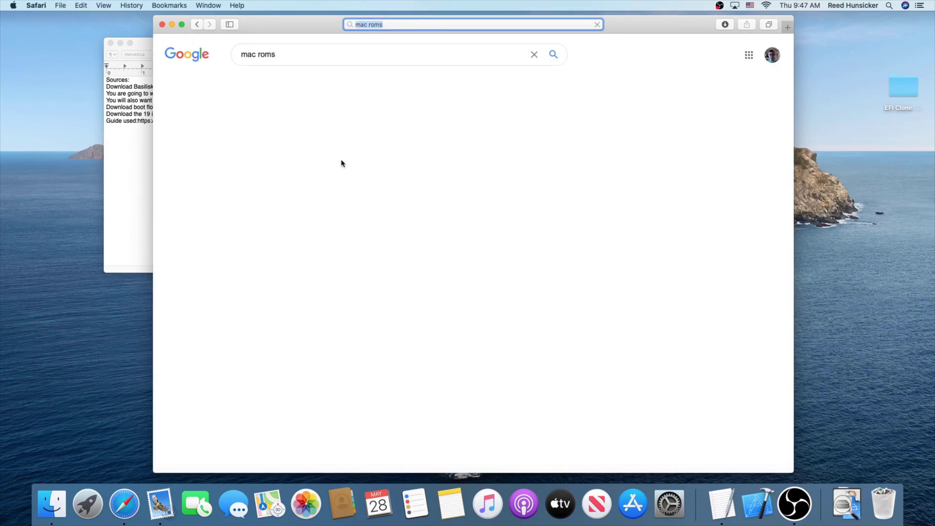
Step: Replace the address text with a web search for 'redundant robot'
left_click(389, 25)
key("super+a")
key("XF86AudioRaiseVolume")
key("BackSpace")
key("XF86AudioLowerVolume")
key("XF86AudioRaiseVolume")
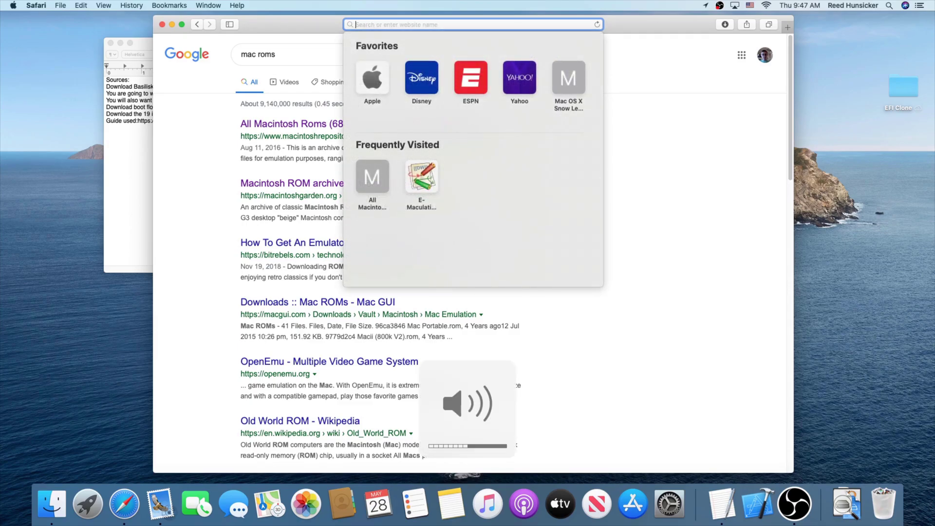
type("redund")
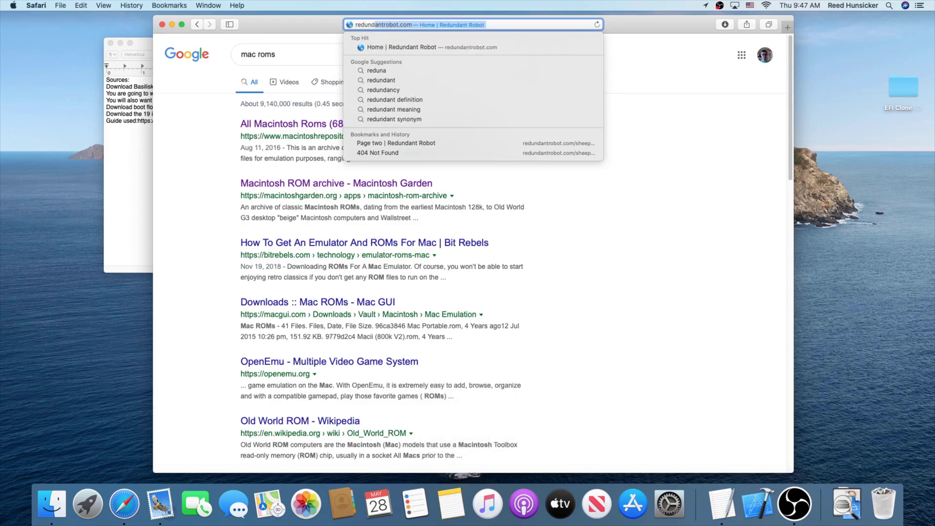
type("ant robot")
key("Return")
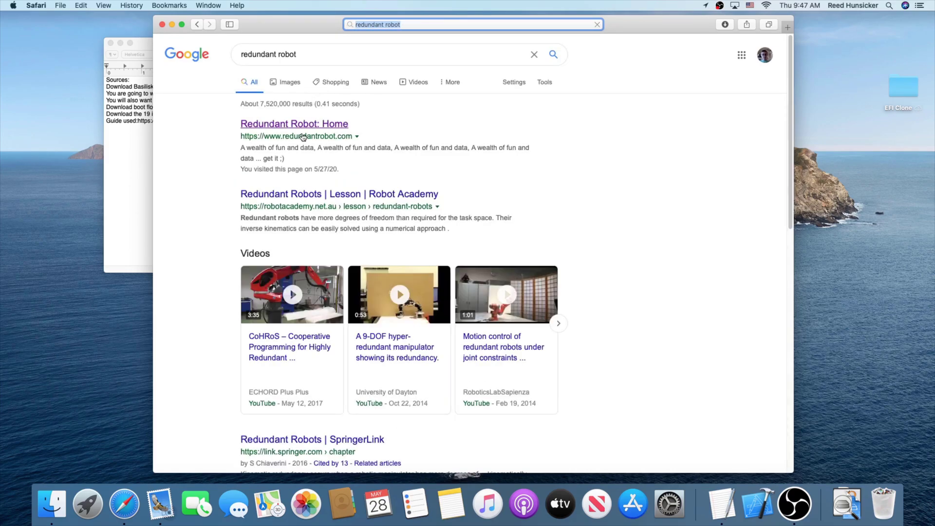
Step: Download the Performa ROM from Redundant Robot's emulator ROM tutorial and close Safari
left_click(302, 127)
left_click(313, 149)
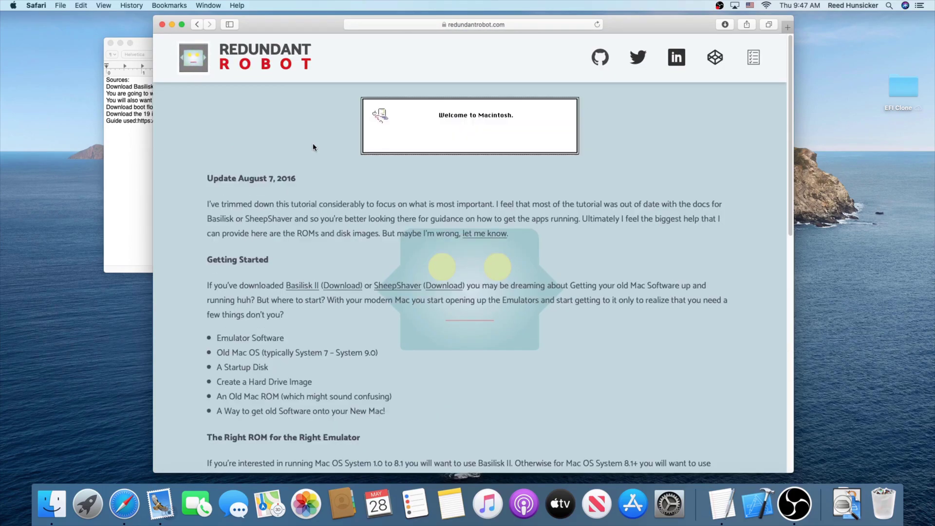
scroll(331, 162, "down", 2)
scroll(328, 166, "down", 5)
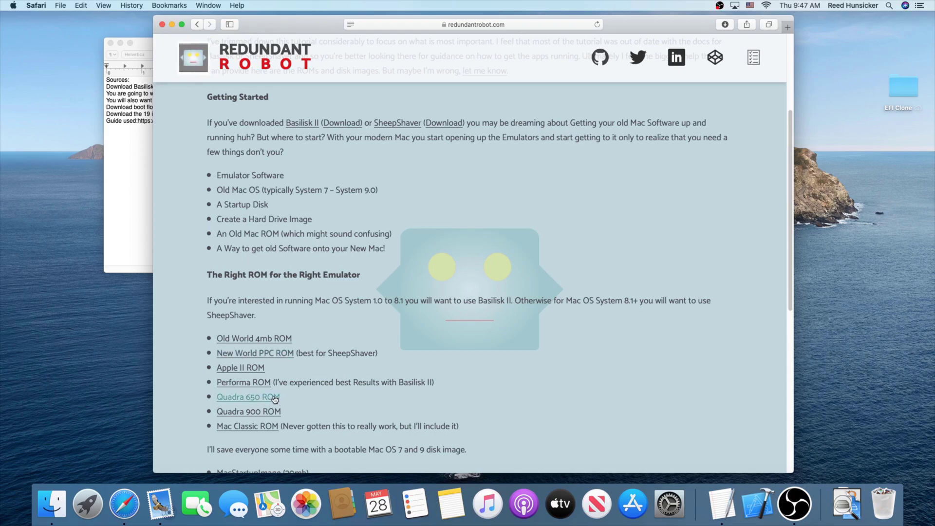
left_click(253, 383)
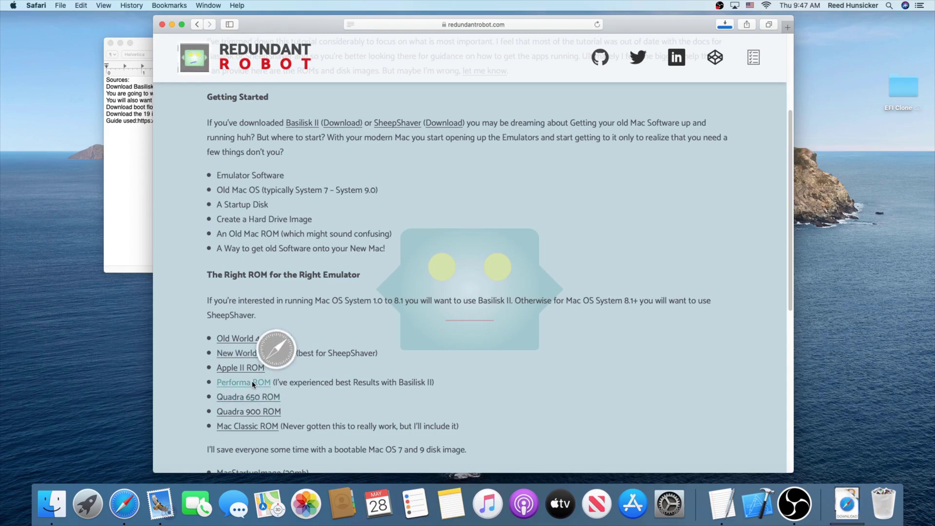
left_click(162, 24)
Step: Load the surfdrive boot floppy link from the Sources notes in Safari to download DiskTools_MacOS8
left_click(158, 97)
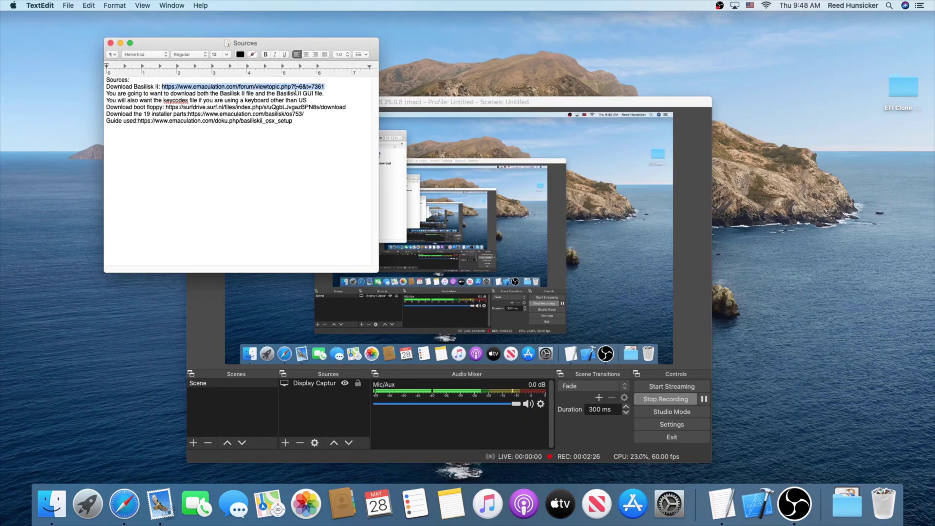
left_click_drag(346, 107, 166, 106)
key("super+c")
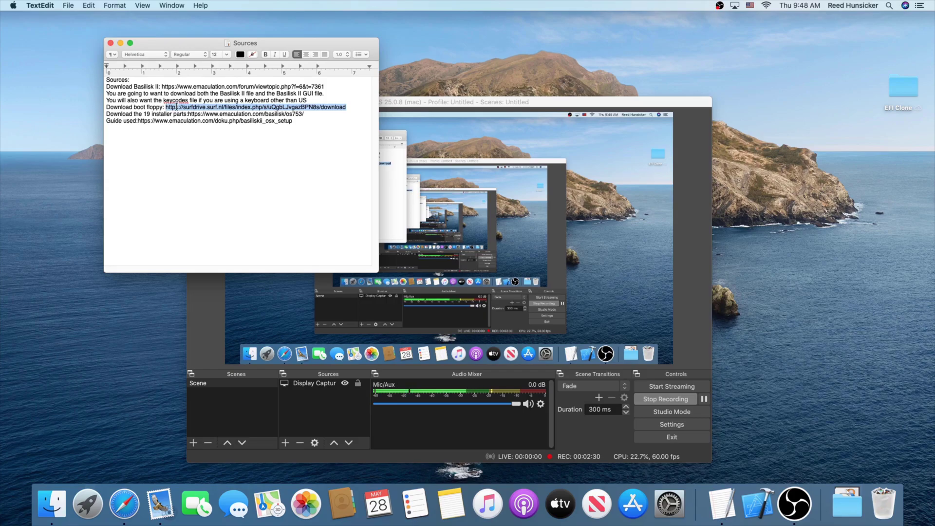
left_click(124, 503)
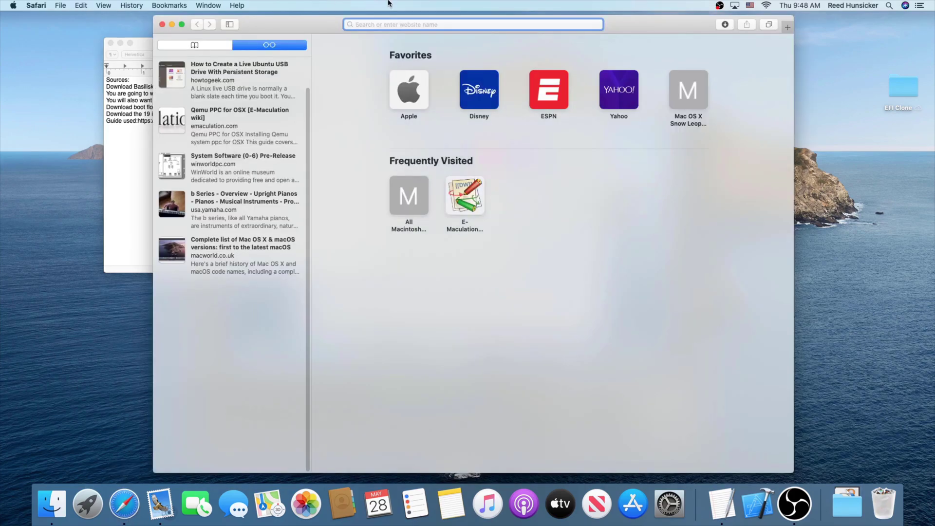
key("super+v")
key("Return")
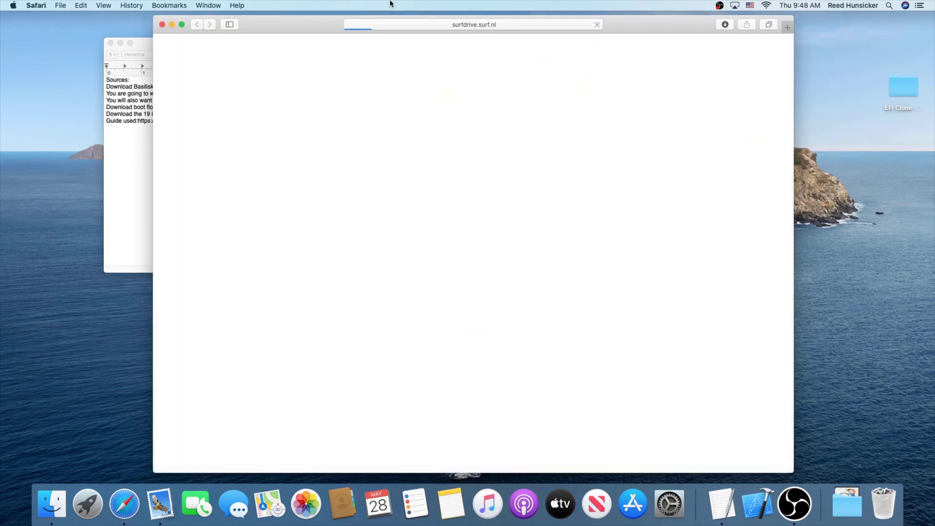
left_click(162, 24)
Step: Clear the notes selection and show the Downloads folder in a new Finder window
left_click(209, 127)
left_click(312, 116)
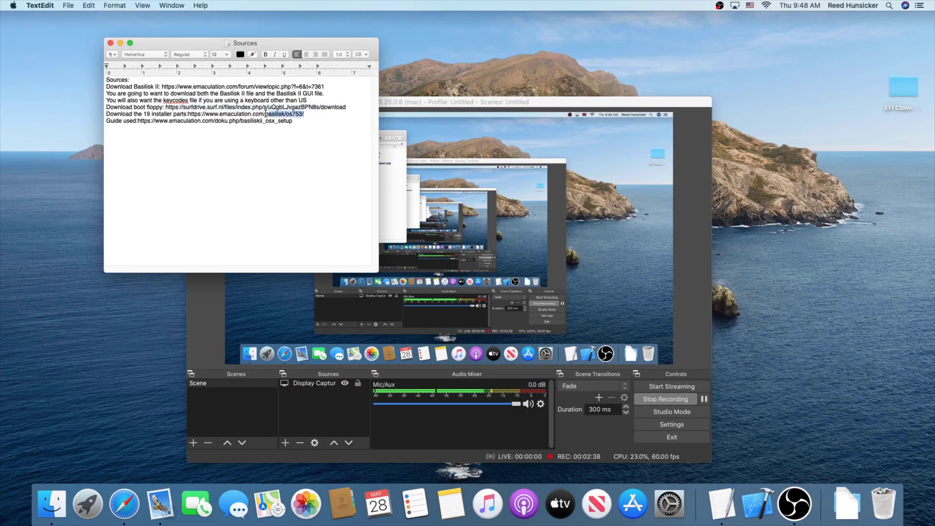
left_click(191, 111)
left_click(51, 504)
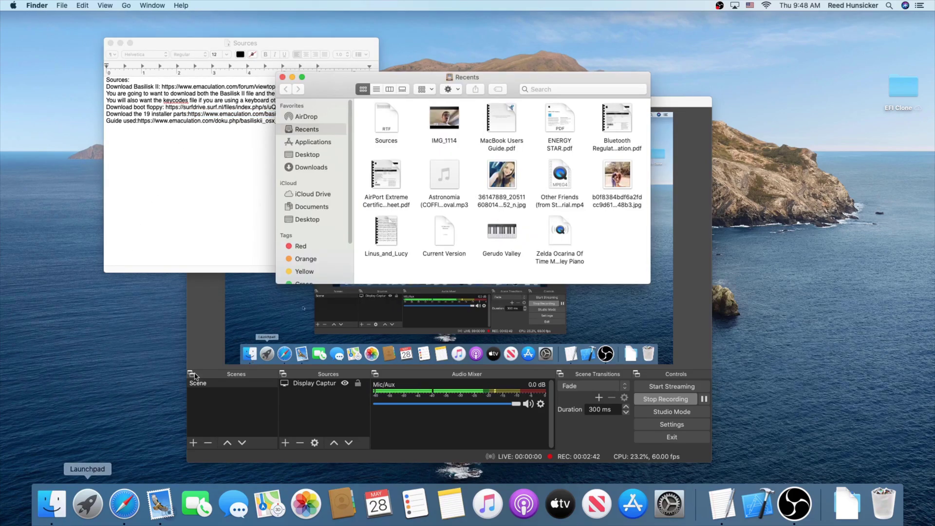
left_click(312, 166)
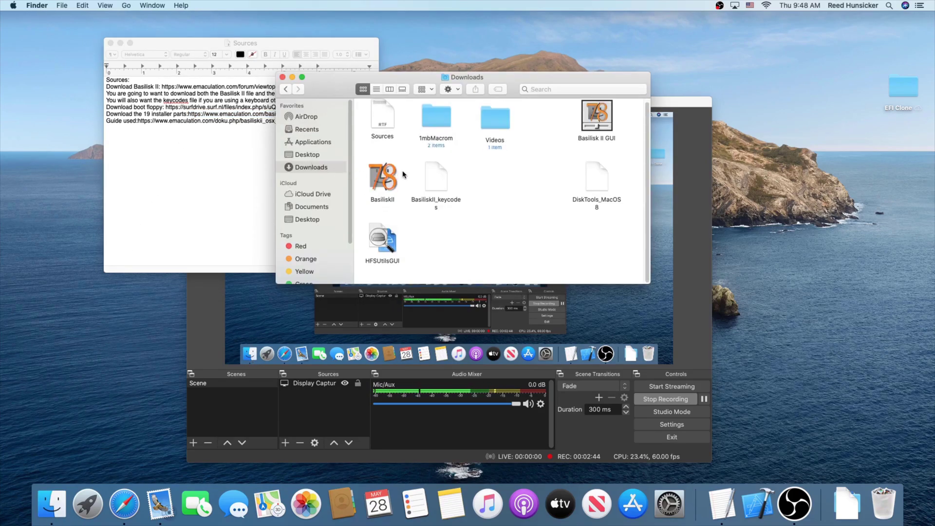
Step: Create a folder named BasiliskII in Downloads and open it
right_click(500, 167)
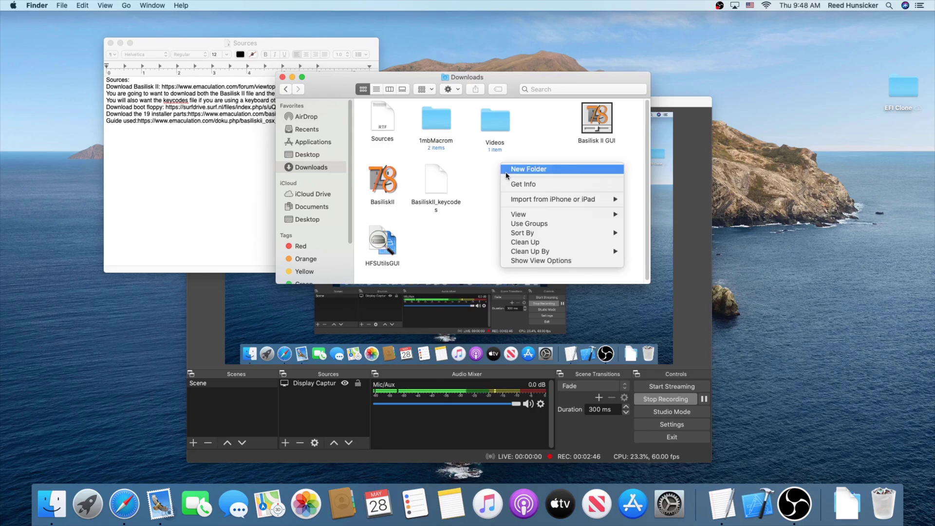
left_click(506, 174)
type("Bal")
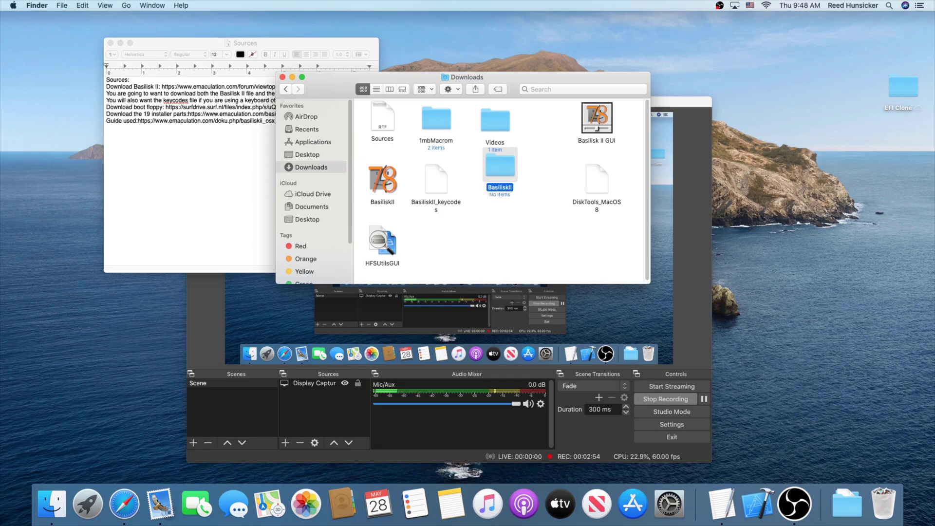
double_click(504, 161)
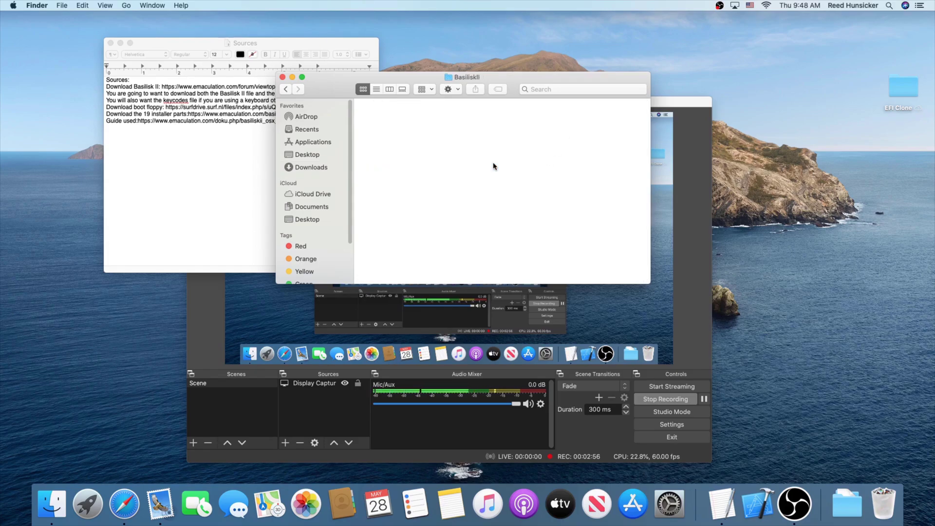
Step: Add a Share subfolder inside BasiliskII, then create a Temp folder in Downloads
right_click(485, 165)
left_click(497, 168)
type("Shared")
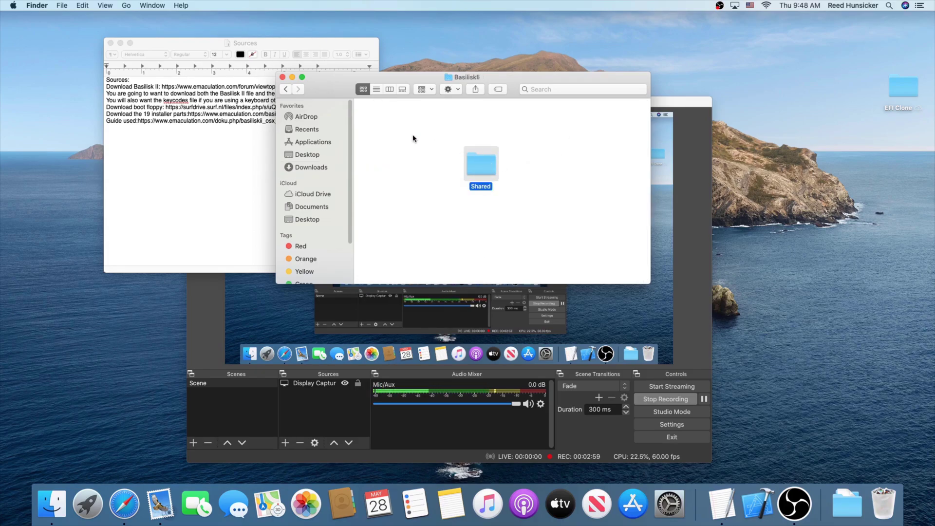
left_click(307, 167)
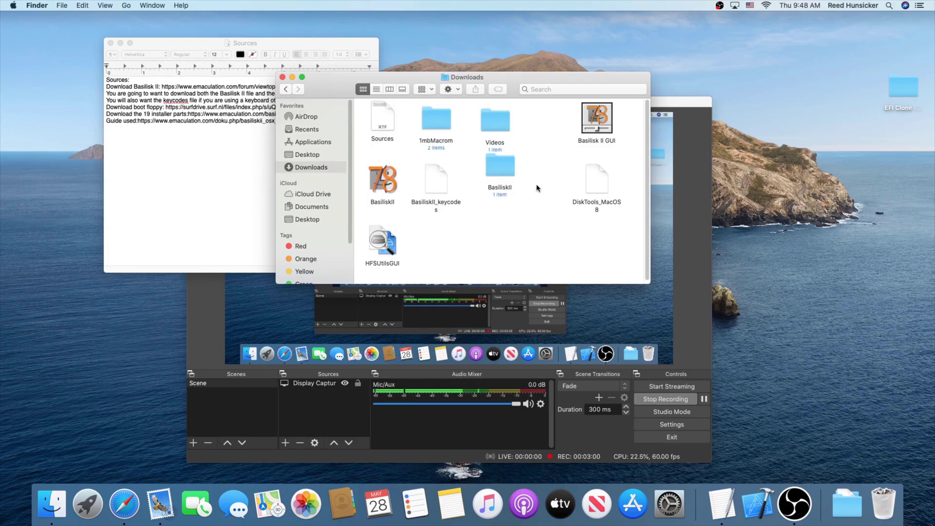
right_click(537, 189)
left_click(551, 193)
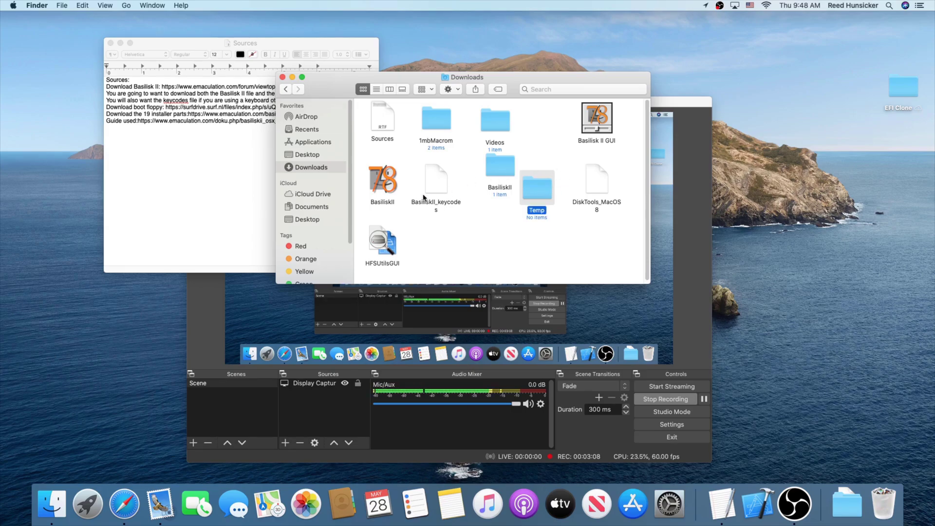
Step: Move BasiliskII, Basilisk II GUI, BasiliskII_keycodes and DiskTools_MacOS8 into the BasiliskII folder
left_click_drag(390, 190, 502, 171)
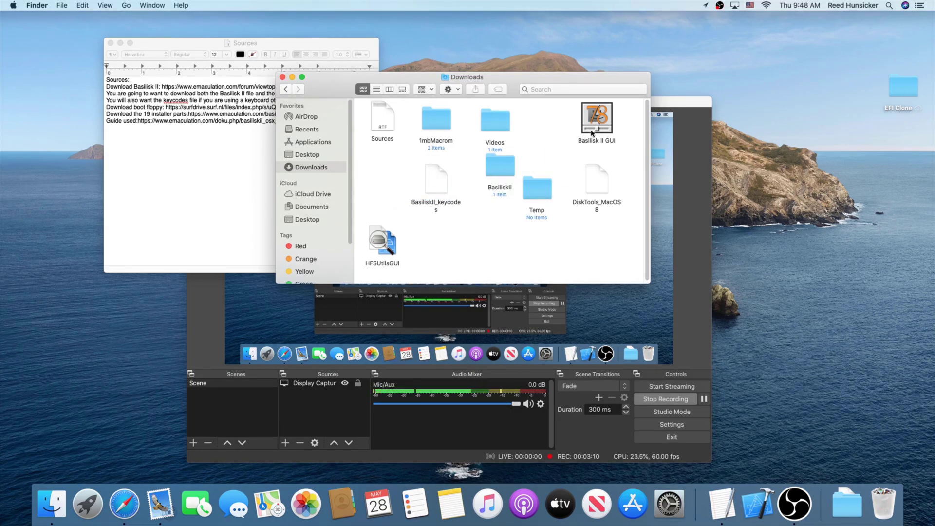
left_click_drag(596, 119, 510, 169)
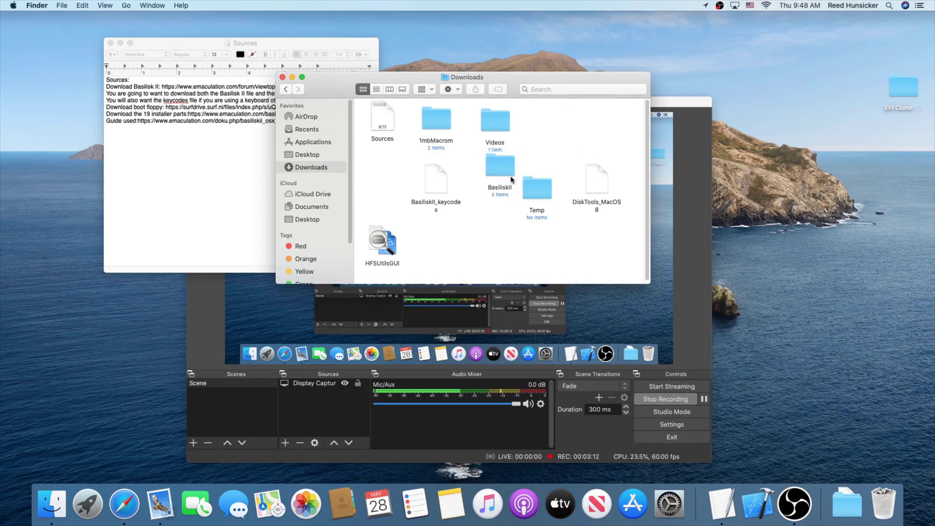
left_click_drag(442, 182, 499, 169)
left_click_drag(599, 190, 493, 171)
Step: Move PERFORMA.ROM out of the 1mbMacrom folder into the BasiliskII folder
double_click(422, 121)
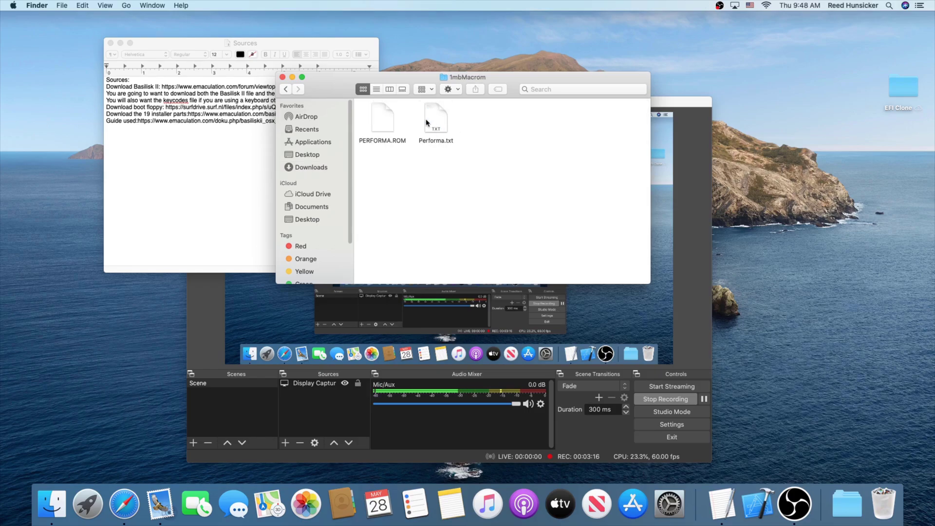
left_click_drag(381, 121, 312, 167)
left_click(312, 167)
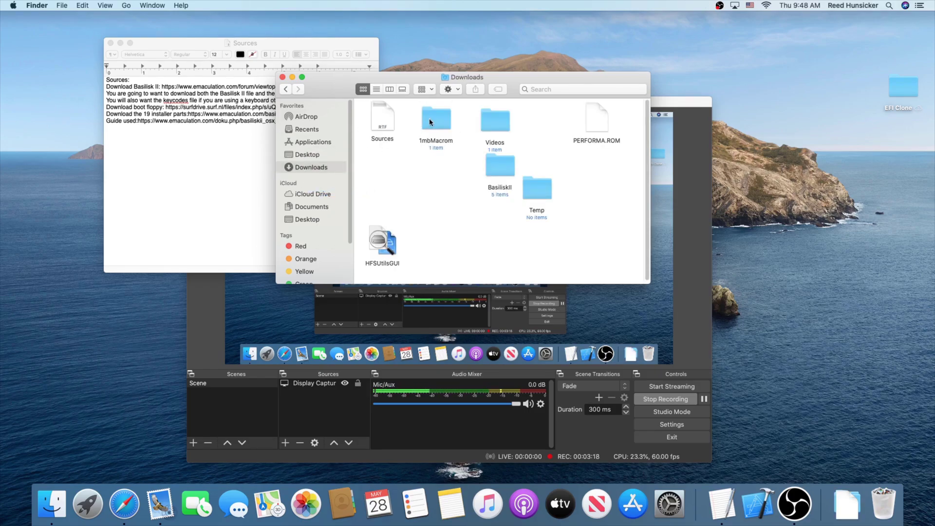
left_click_drag(596, 119, 502, 172)
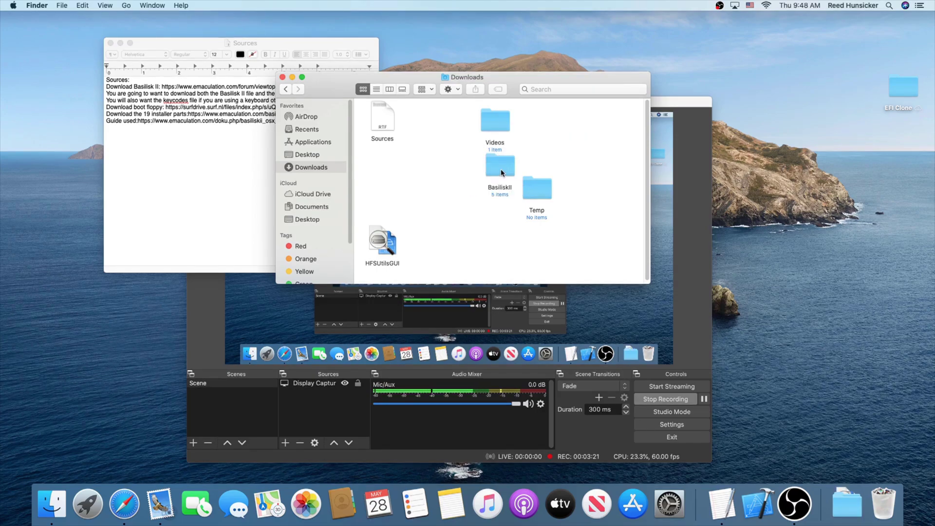
Step: Select the System 7.5.3 installer parts download link in the Sources notes
left_click(376, 251)
left_click(414, 237)
left_click(385, 254)
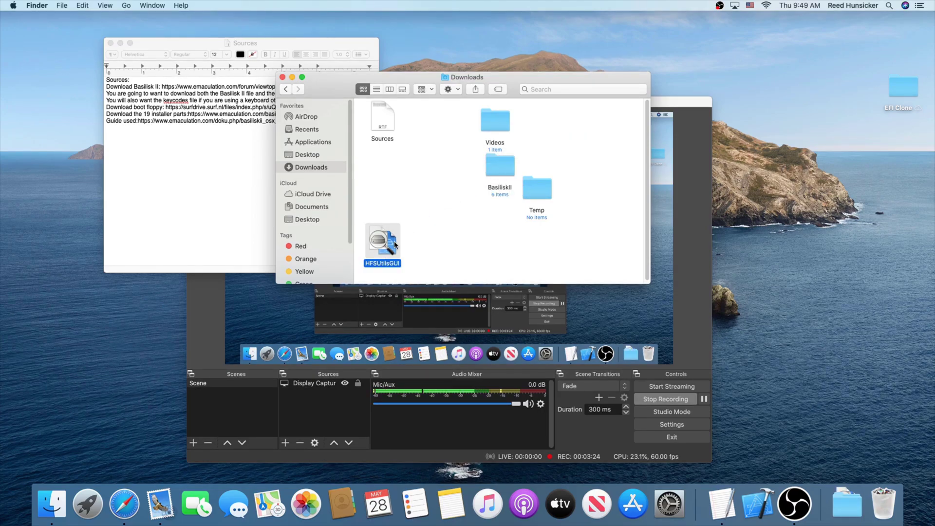
left_click(473, 227)
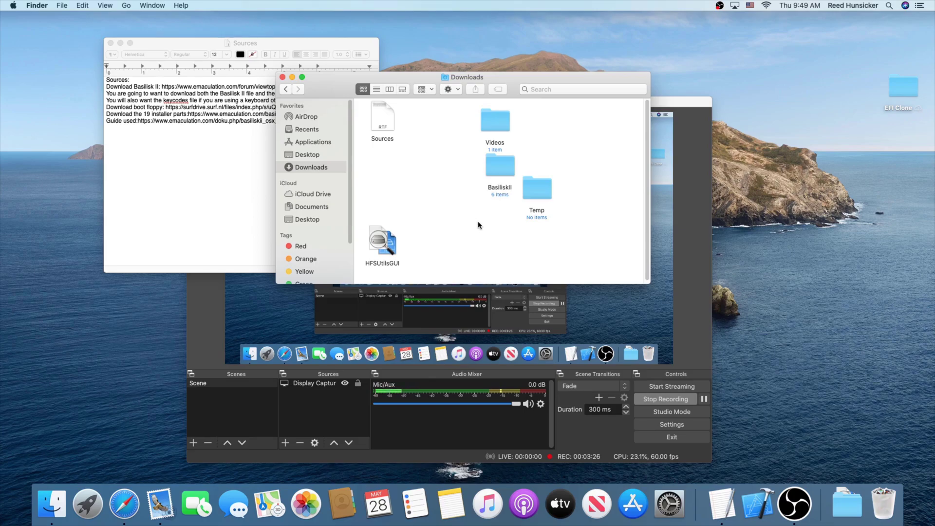
left_click(222, 117)
left_click_drag(311, 116, 237, 114)
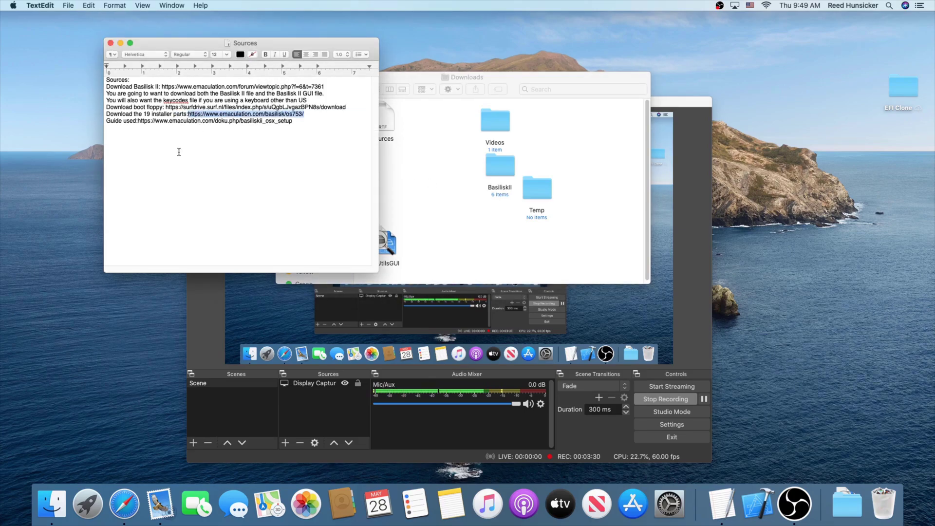
Step: Load the os753 installer parts listing in a new Safari window
left_click(135, 508)
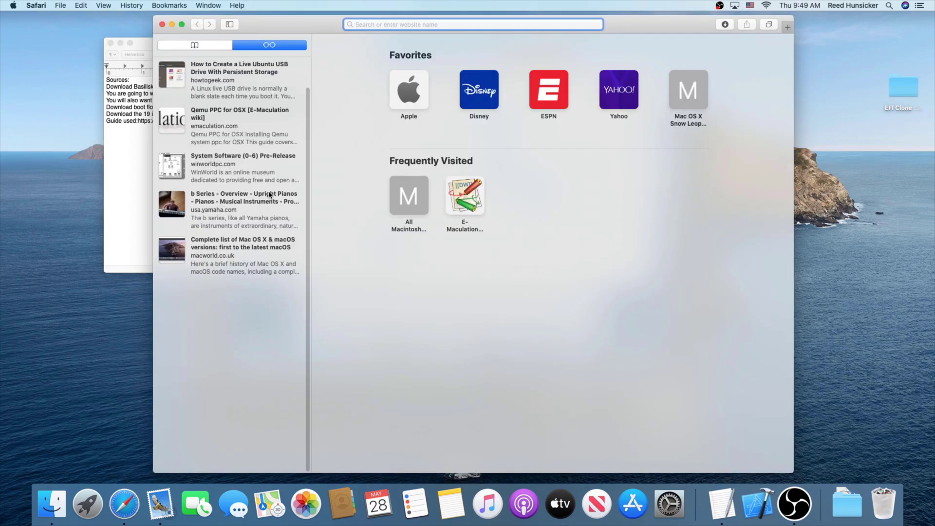
type("https://www.emaculation.com/basilisk/os753/")
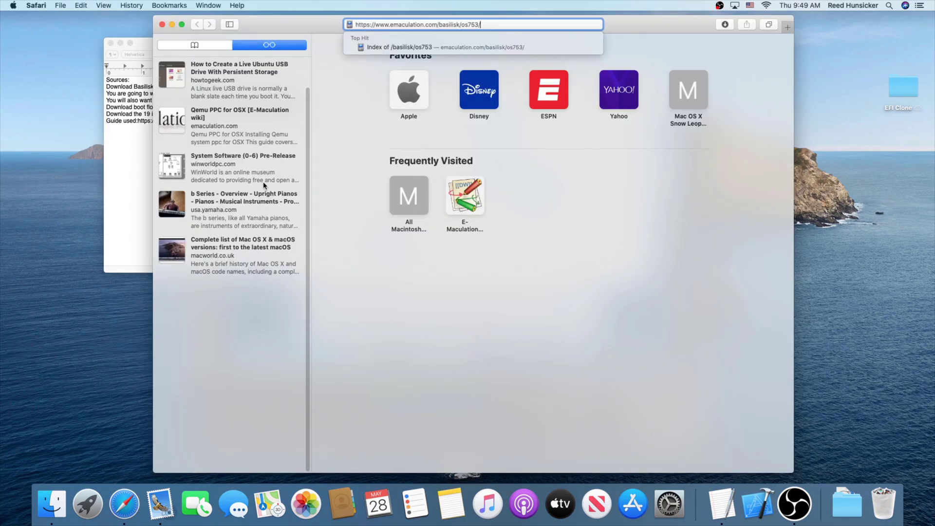
key("Return")
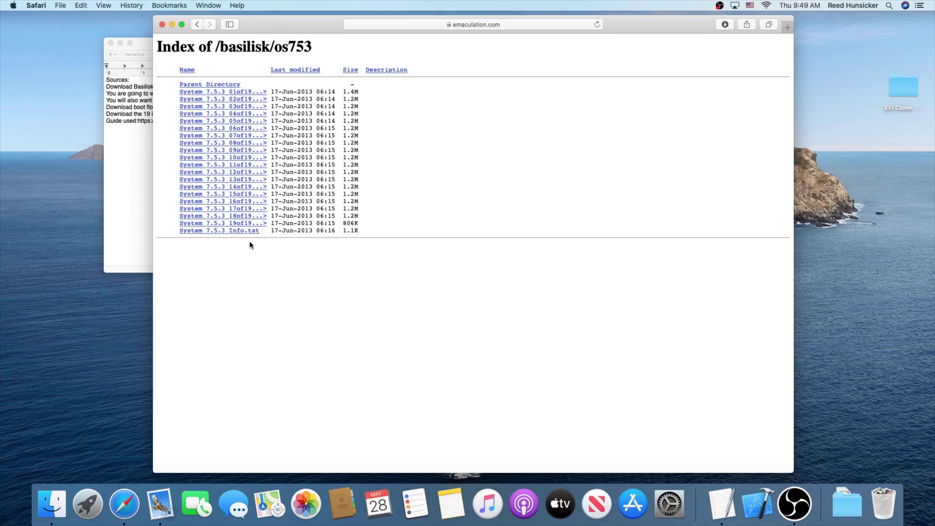
left_click(39, 520)
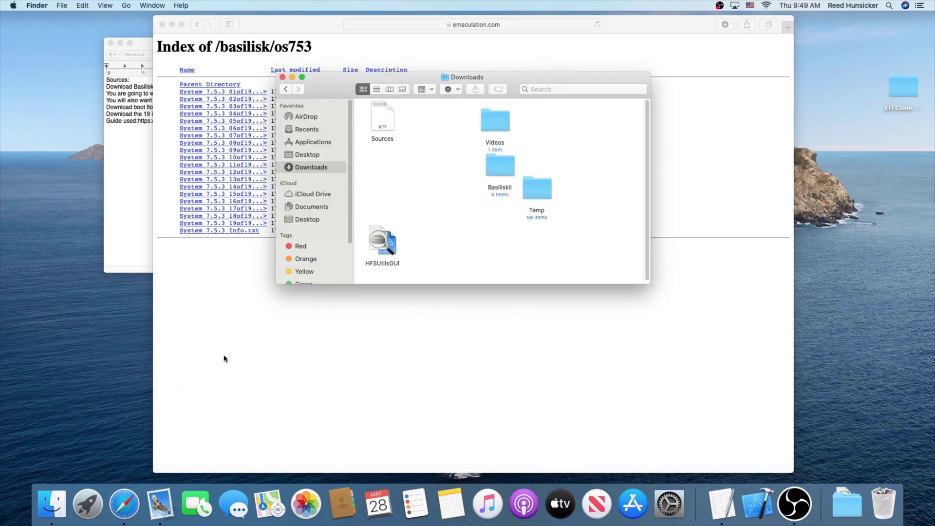
left_click(283, 77)
Step: Download every System 7.5.3 part, 01of19 through 19of19, then close the page
left_click(255, 92)
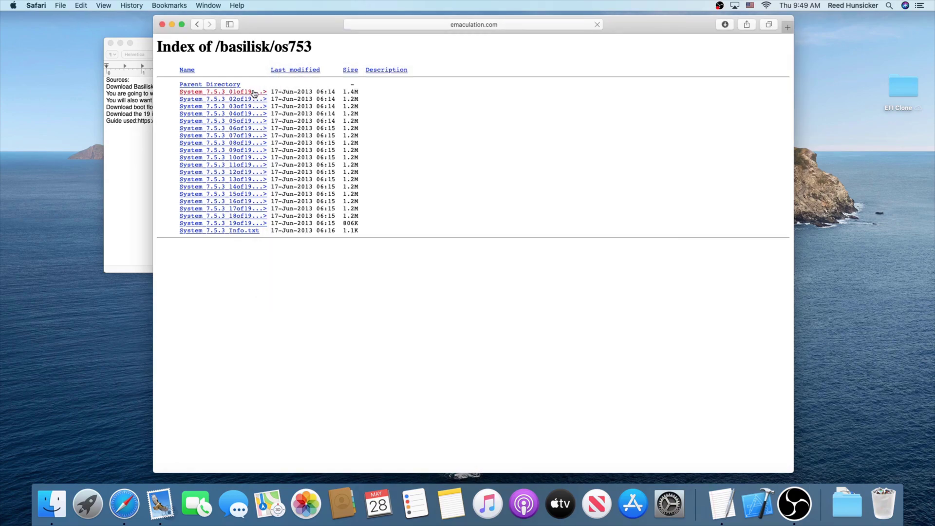
left_click(252, 100)
left_click(252, 107)
left_click(251, 114)
left_click(250, 122)
left_click(251, 129)
left_click(248, 136)
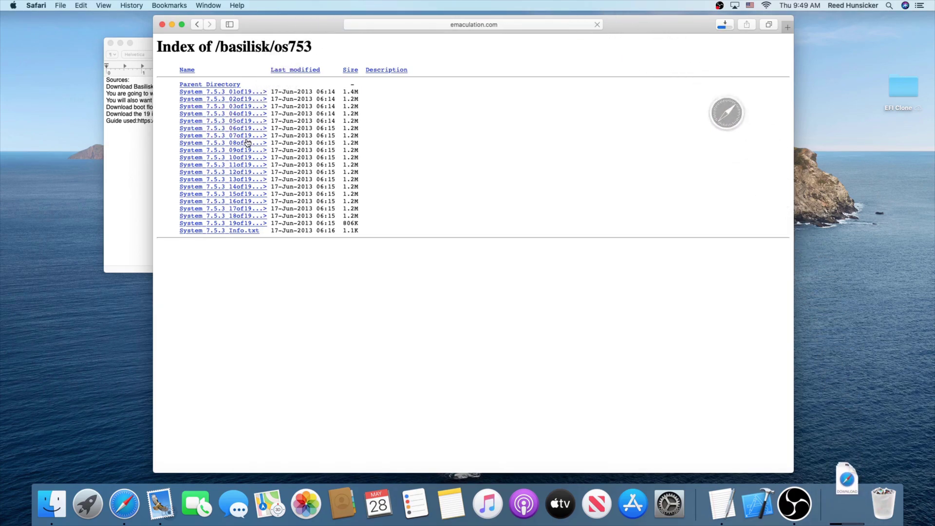
left_click(248, 143)
left_click(246, 151)
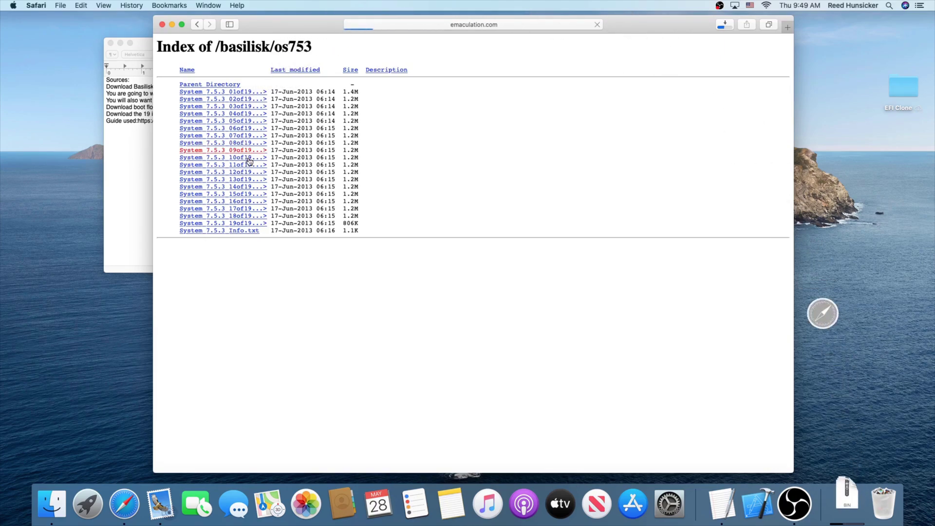
left_click(249, 158)
left_click(249, 166)
left_click(249, 172)
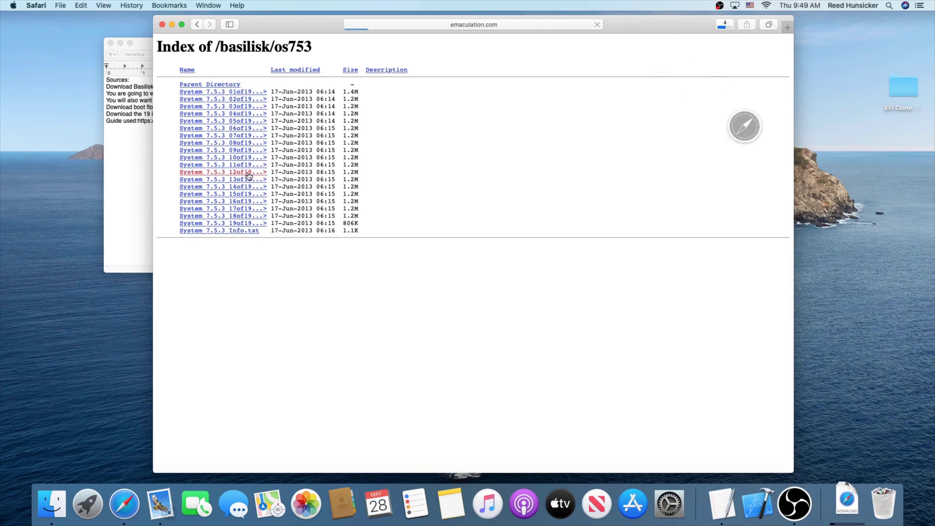
left_click(251, 179)
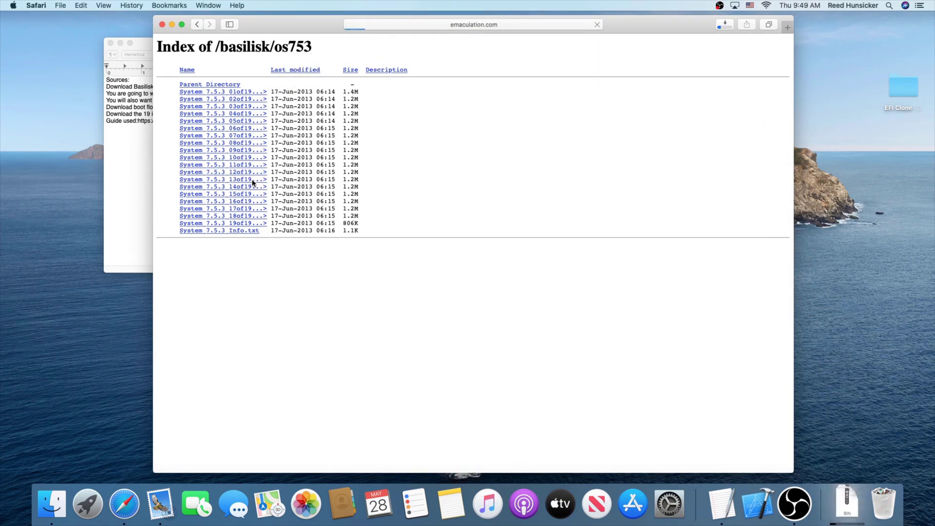
left_click(251, 187)
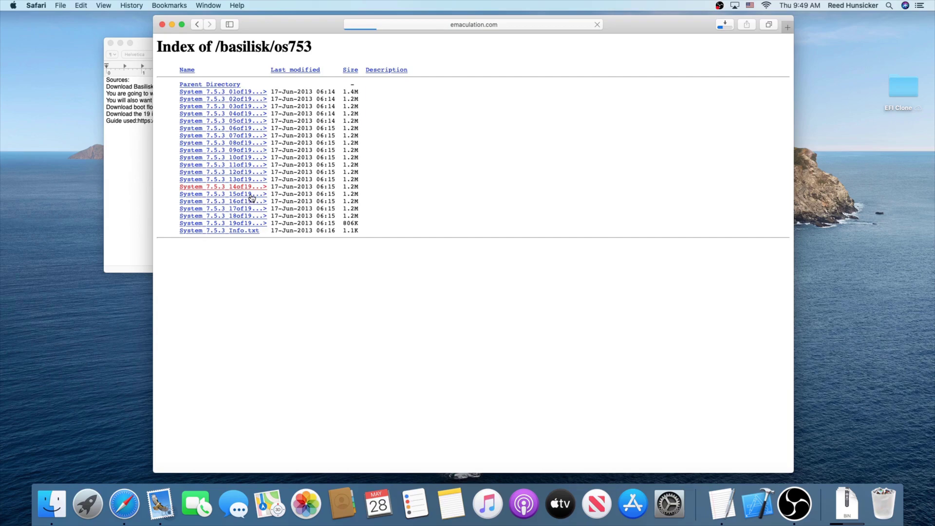
left_click(251, 194)
left_click(250, 202)
left_click(249, 209)
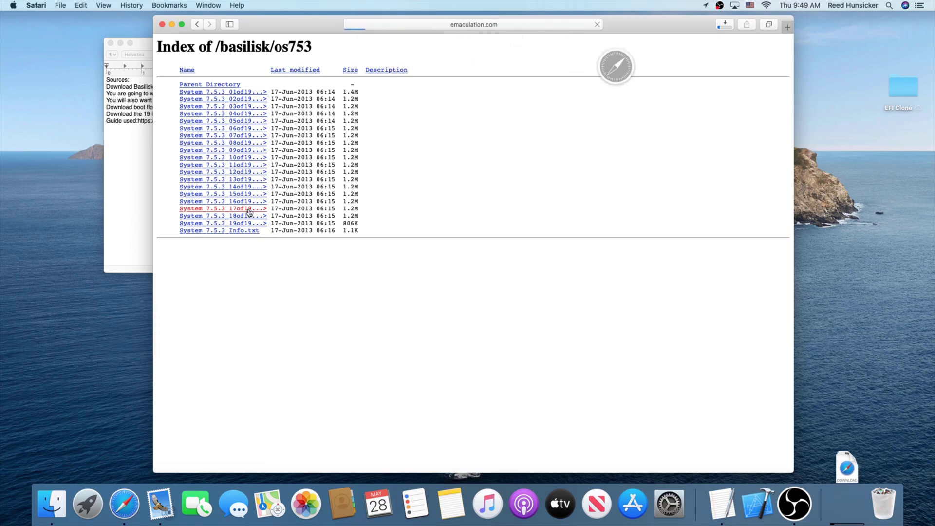
left_click(247, 215)
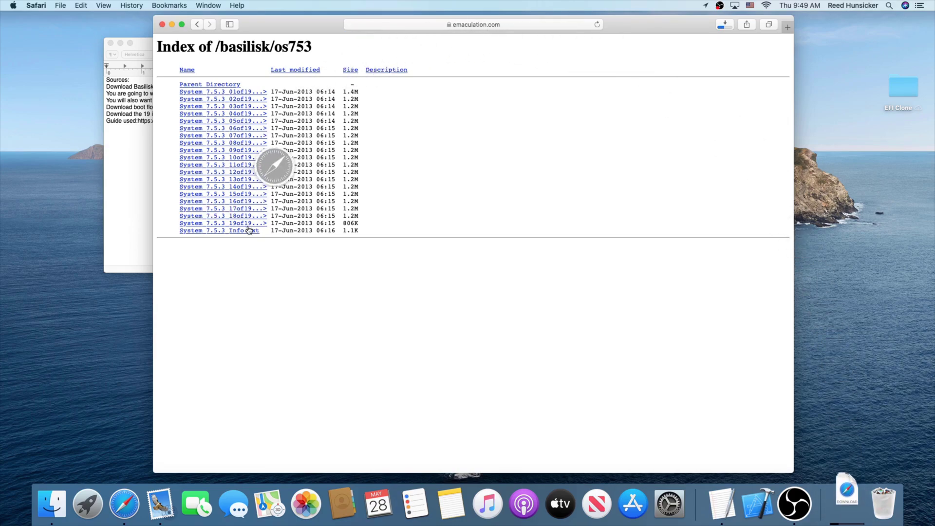
left_click(215, 223)
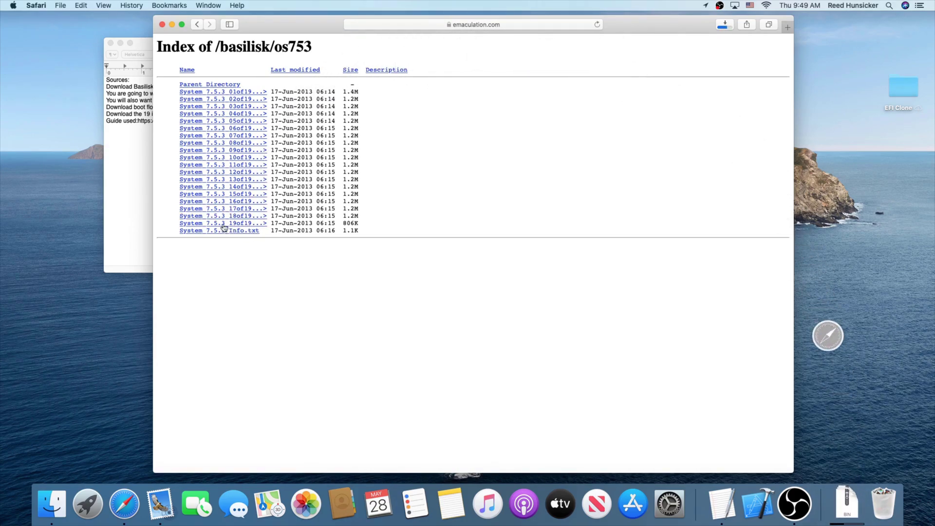
left_click(162, 24)
Step: Open a Finder window on the Downloads folder
left_click(163, 111)
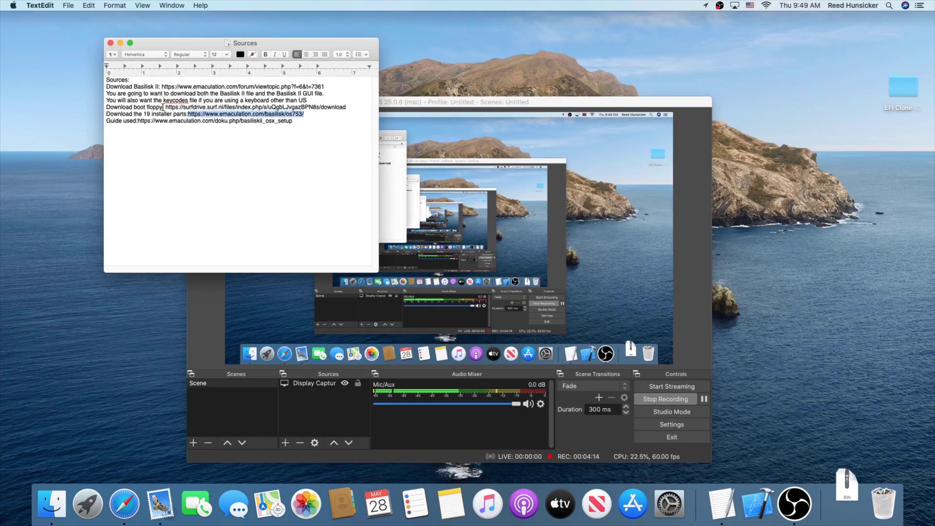
left_click(52, 503)
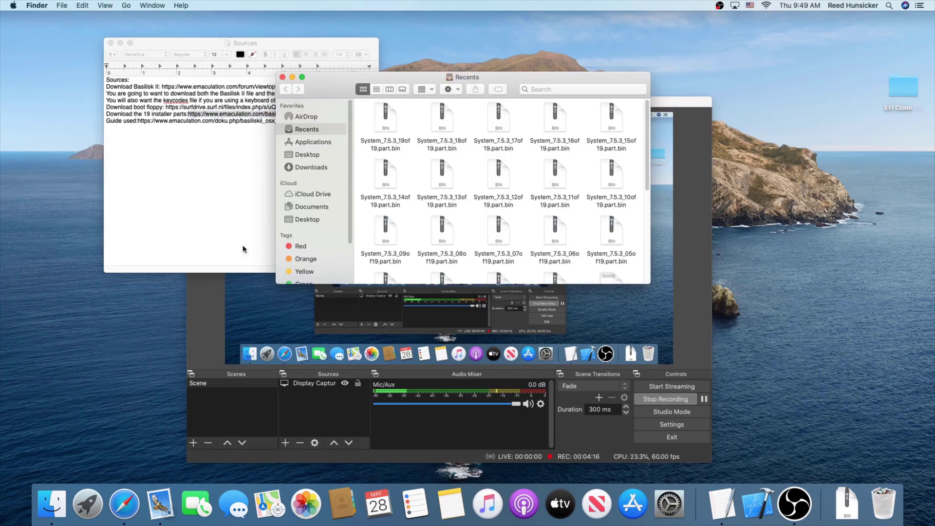
left_click(316, 168)
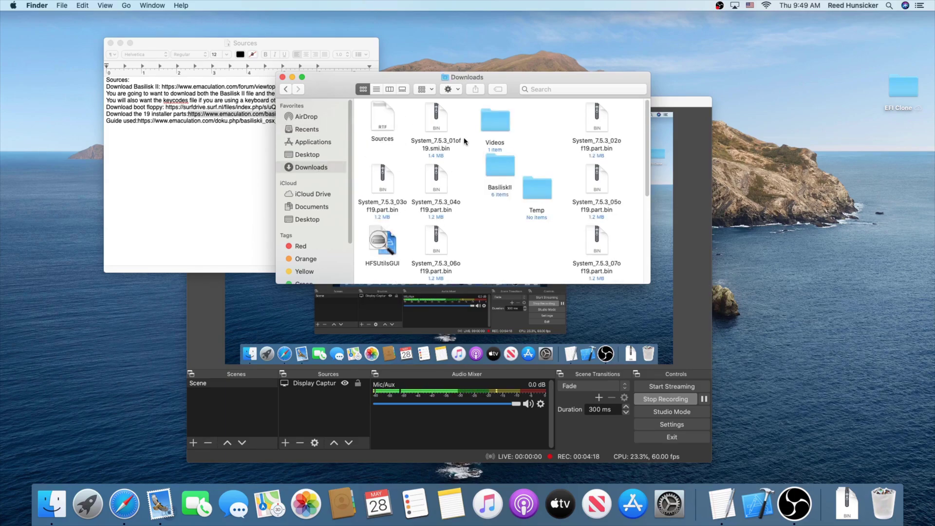
Step: Drag all nineteen System_7.5.3 part files into the Temp folder
left_click_drag(438, 128, 535, 200)
left_click_drag(363, 185, 558, 209)
left_click_drag(630, 103, 543, 194)
left_click(436, 239)
left_click_drag(436, 239, 536, 197)
scroll(506, 208, "down", 5)
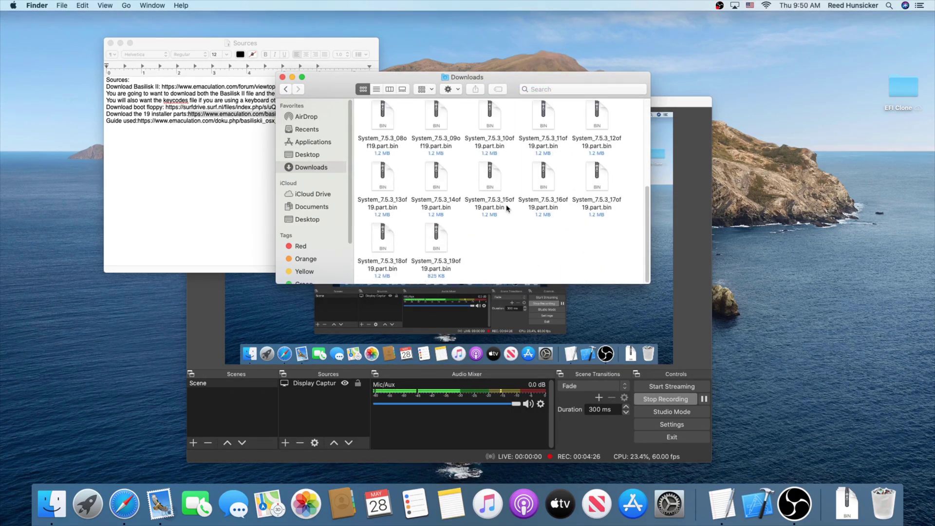
key("super+a")
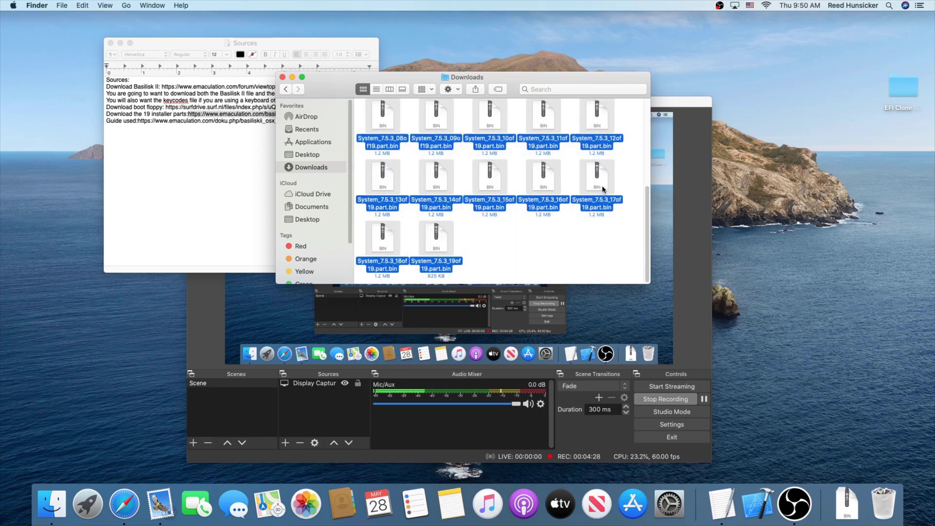
mouse_move(594, 144)
left_mouse_down()
mouse_move(615, 112)
mouse_move(593, 134)
left_mouse_up()
scroll(555, 161, "up", 5)
left_click_drag(557, 160, 552, 191)
left_click(555, 194)
Step: Open Temp and look over its part files, starting with System_7.5.3_01of19.smi.bin
double_click(555, 194)
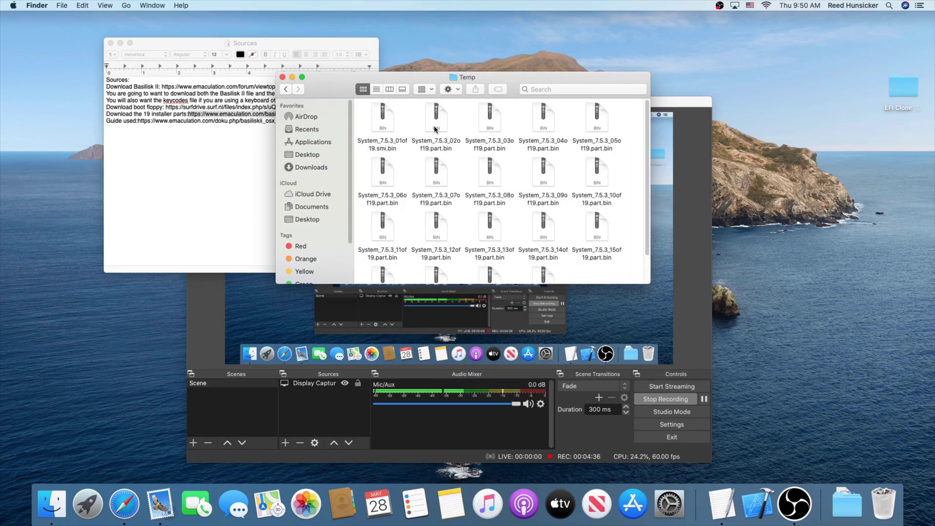
left_click(390, 128)
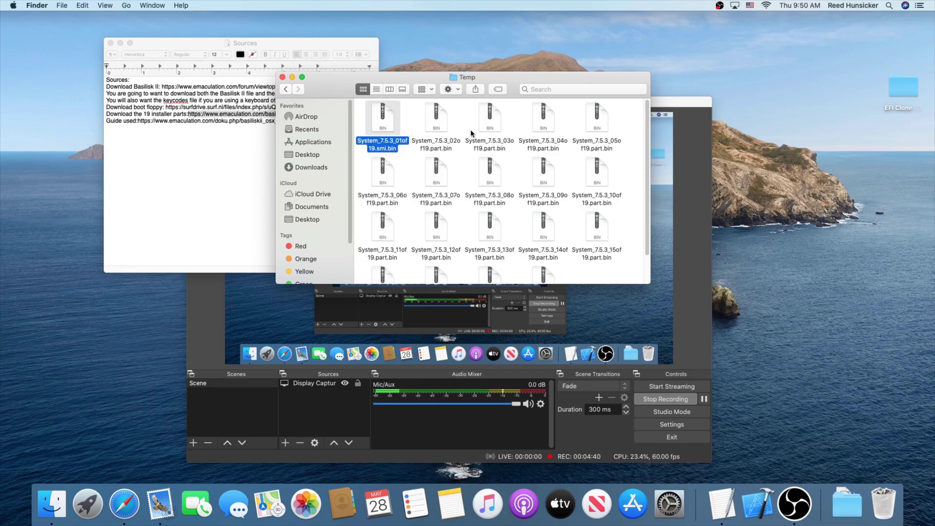
scroll(471, 133, "down", 1)
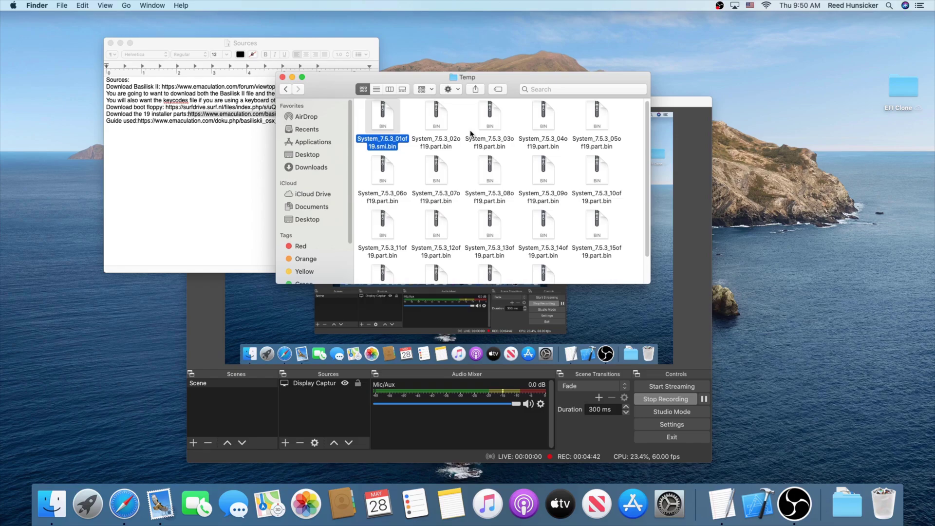
scroll(471, 136, "down", 3)
scroll(430, 227, "up", 3)
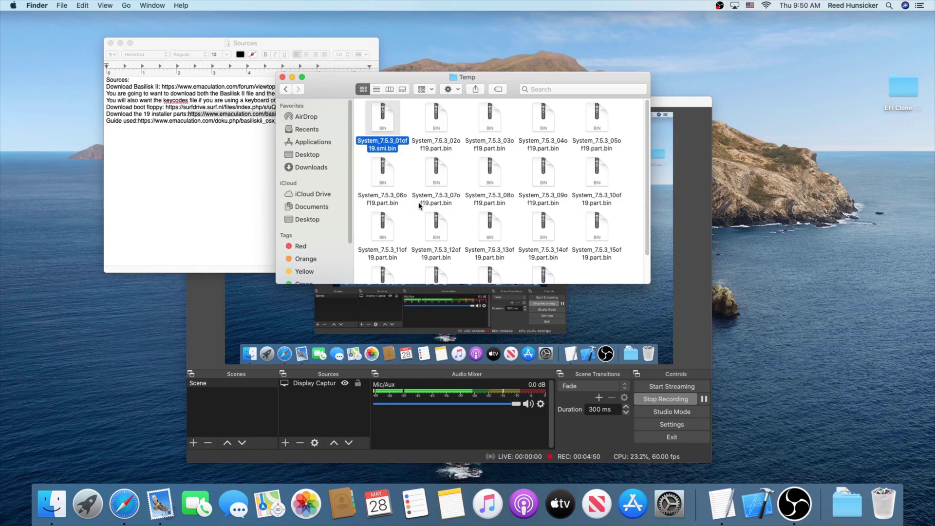
Step: Expand System 7.5.3 parts 01of19 through 05of19 from their .bin archives
double_click(384, 122)
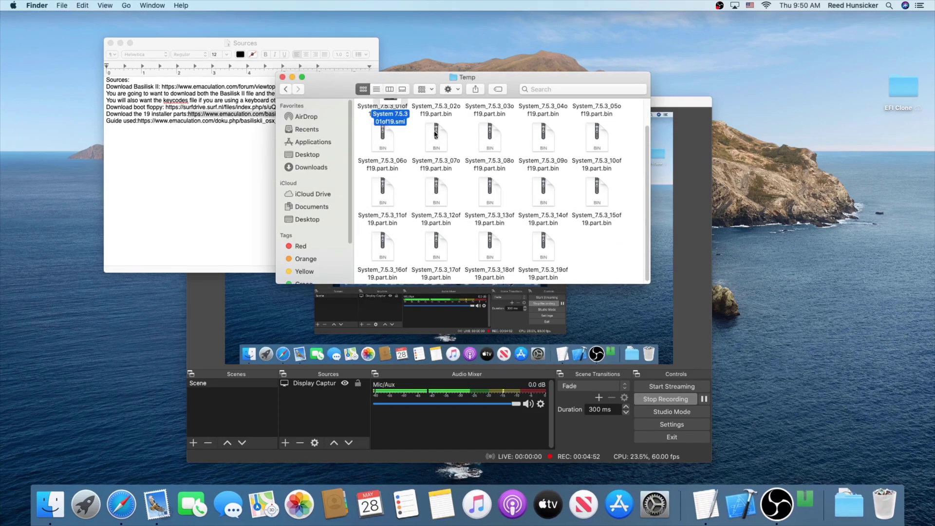
left_click(439, 123)
double_click(439, 123)
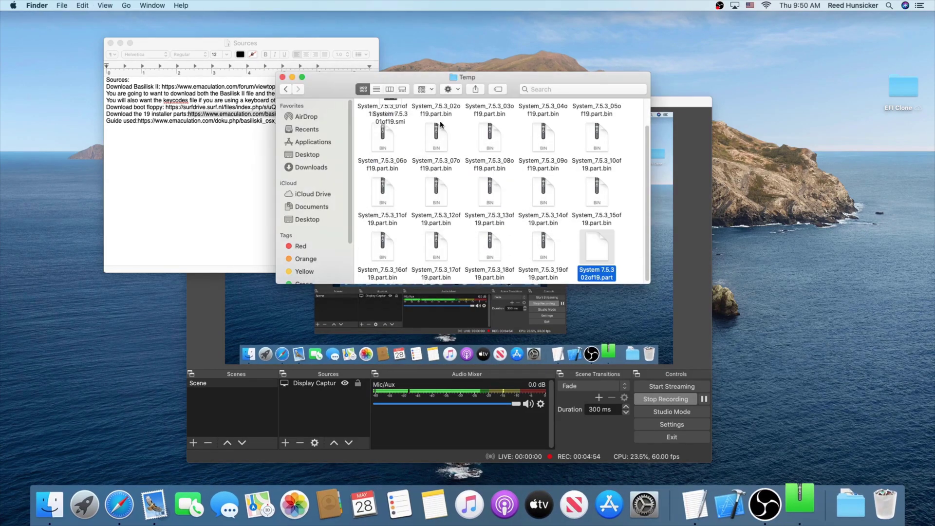
double_click(497, 125)
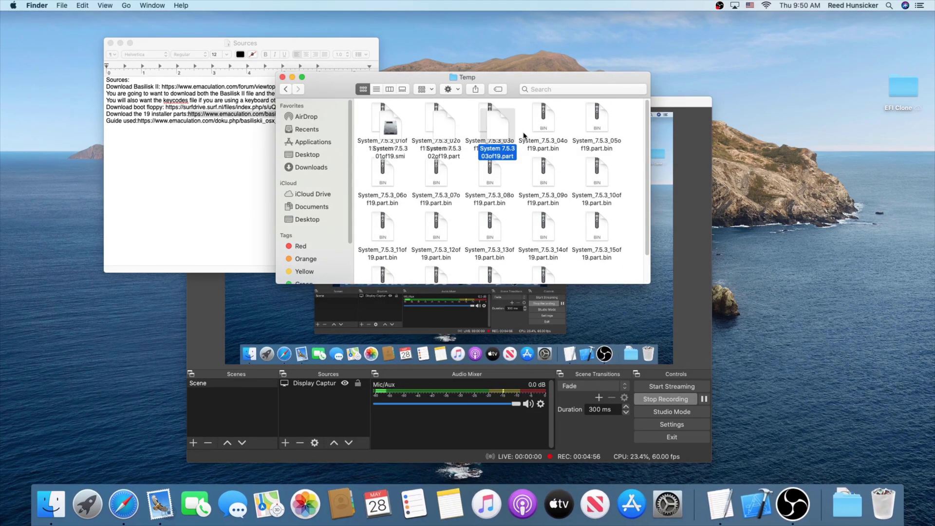
double_click(545, 128)
left_click(596, 119)
double_click(597, 125)
Step: Expand parts 06of19 through 10of19 from their .bin archives
scroll(520, 156, "up", 2)
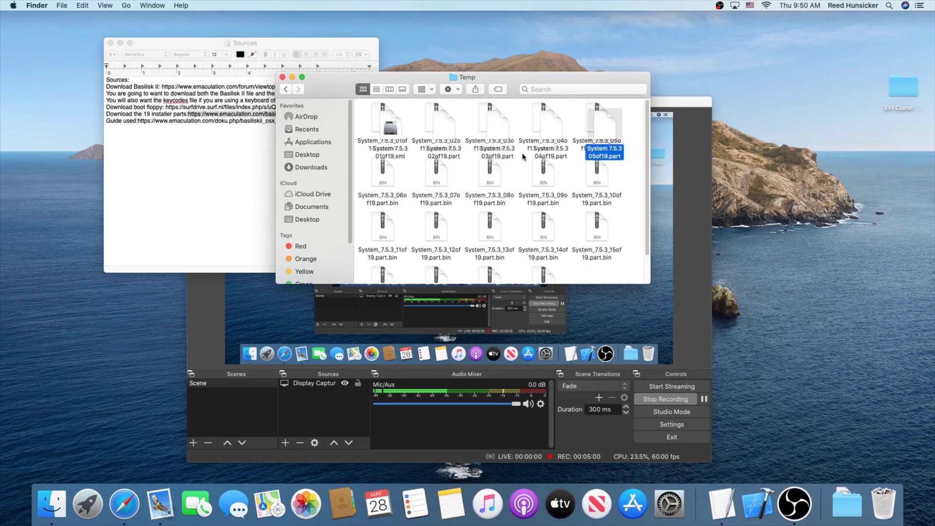
double_click(385, 172)
scroll(435, 157, "down", 2)
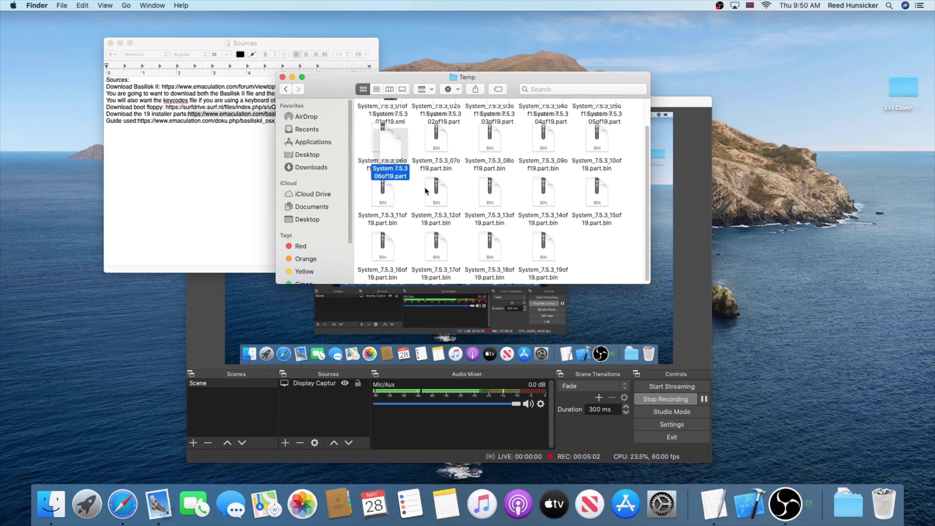
double_click(435, 157)
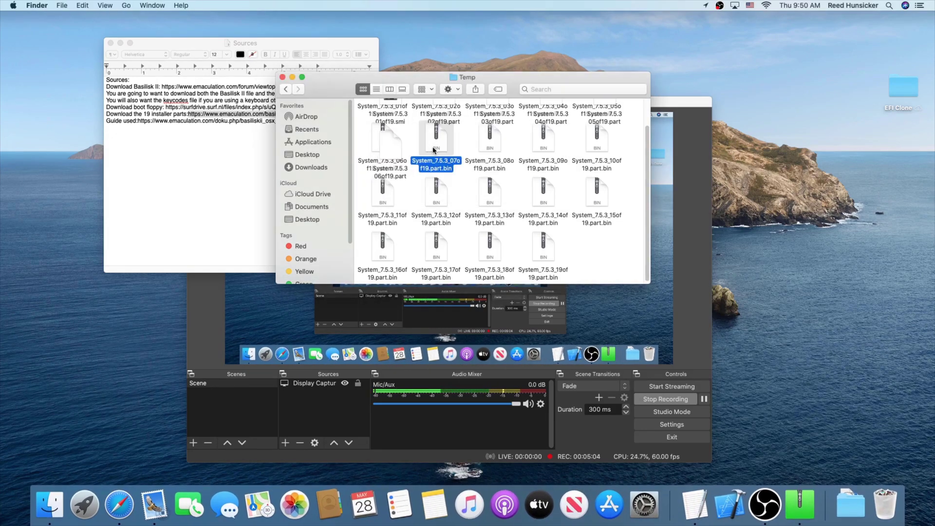
scroll(439, 153, "up", 2)
double_click(490, 173)
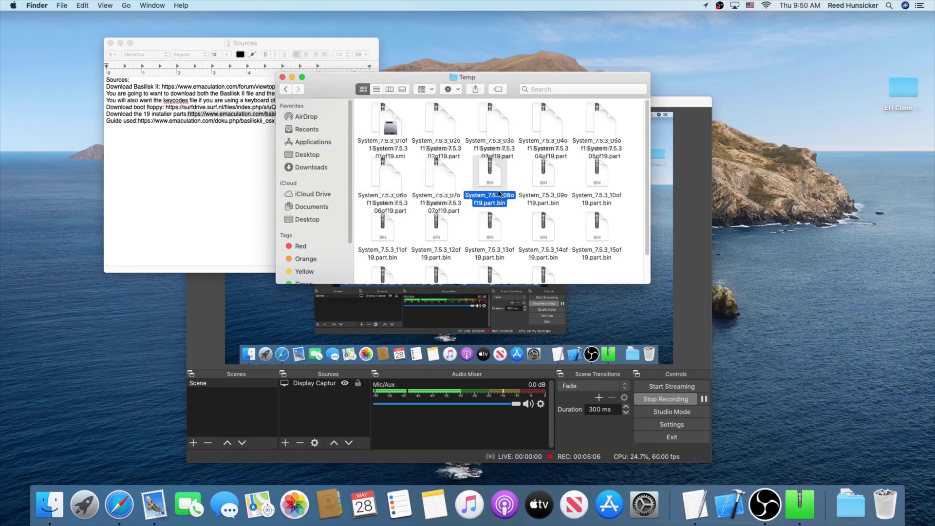
double_click(540, 181)
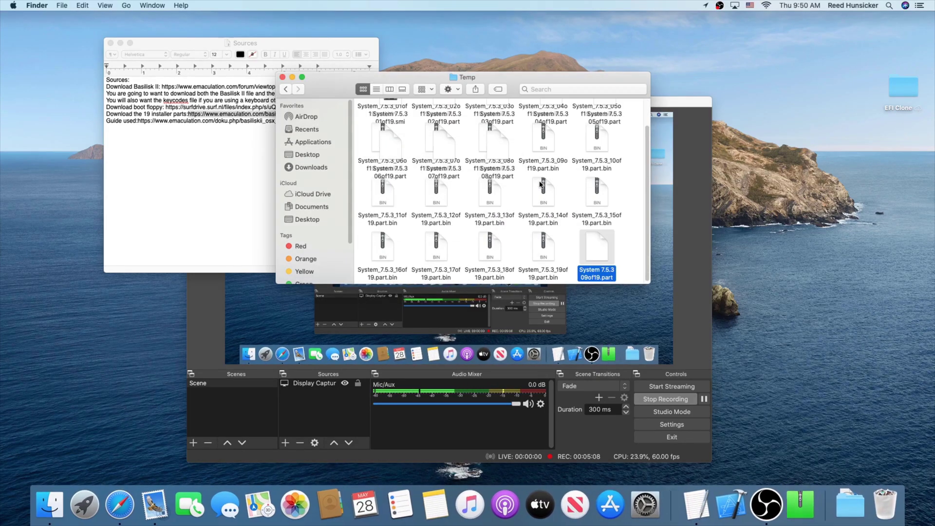
double_click(551, 182)
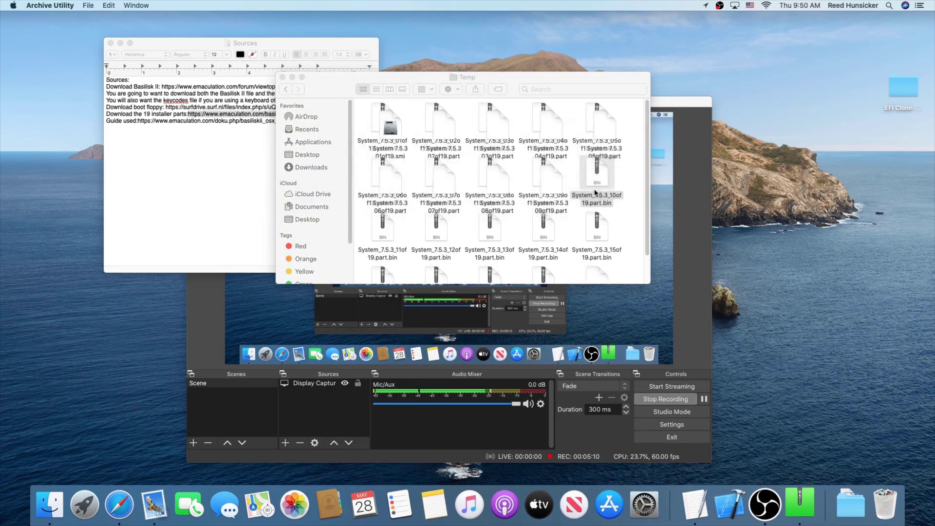
Step: Expand parts 11of19 through 15of19 from their .bin archives
double_click(384, 226)
left_click(433, 238)
double_click(433, 237)
double_click(485, 238)
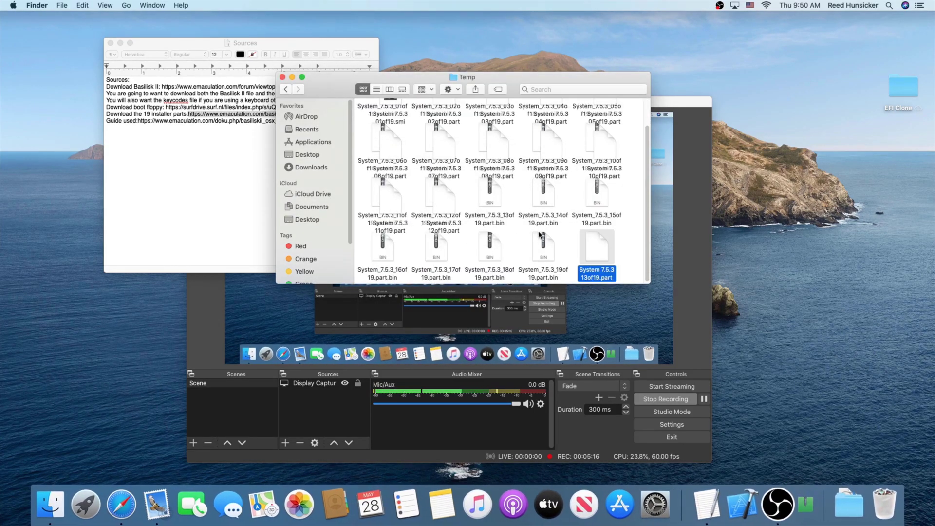
left_click(544, 218)
double_click(544, 218)
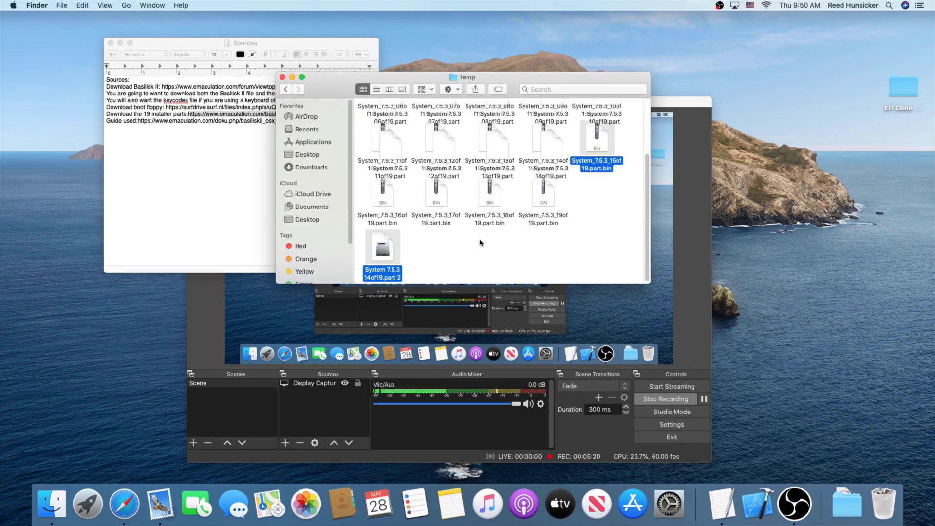
scroll(477, 244, "up", 4)
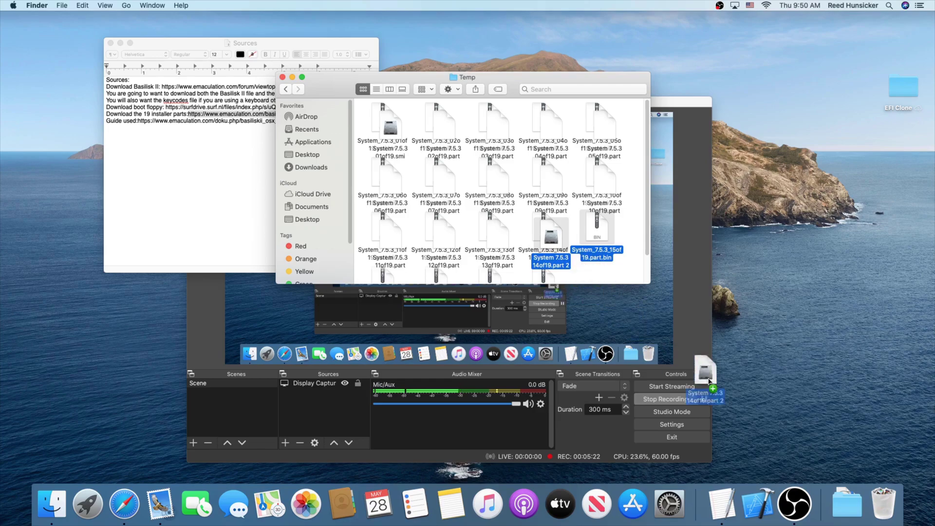
double_click(594, 238)
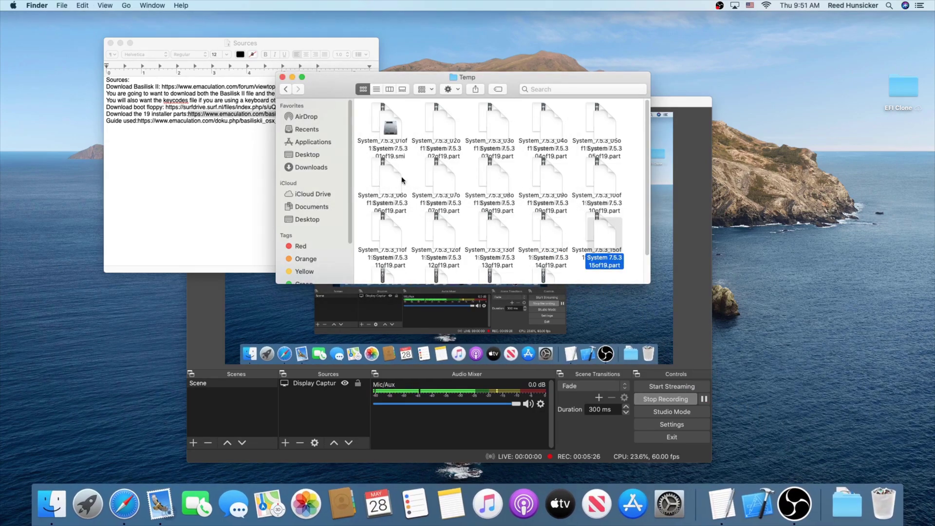
Step: Expand the final parts 16of19 through 19of19
scroll(402, 180, "down", 2)
double_click(375, 243)
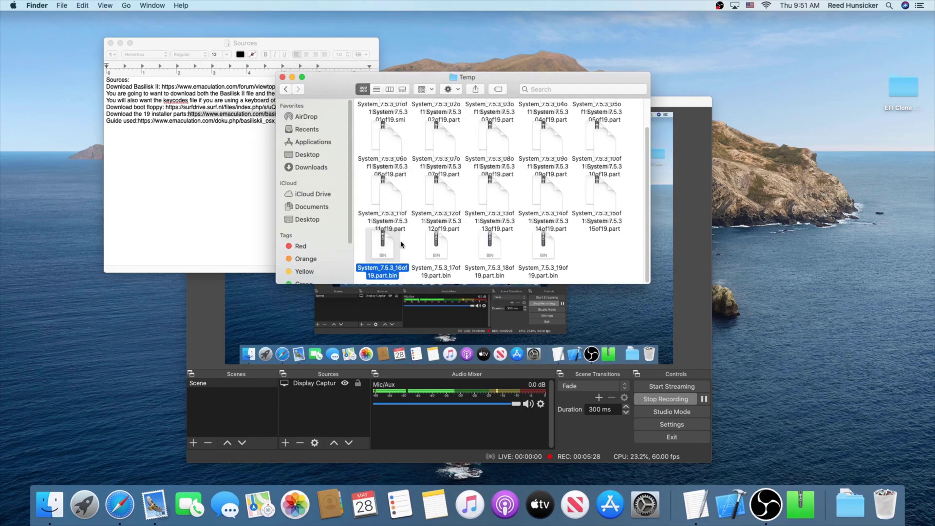
double_click(436, 243)
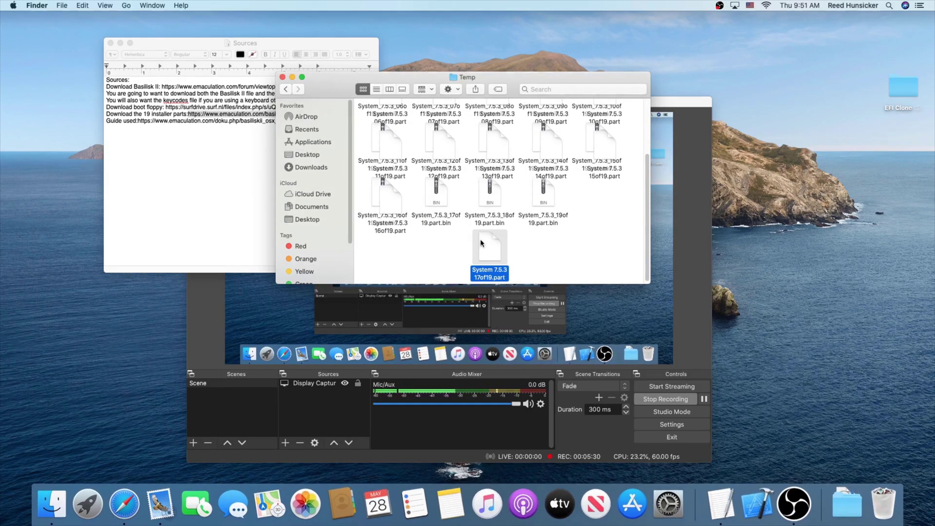
double_click(491, 242)
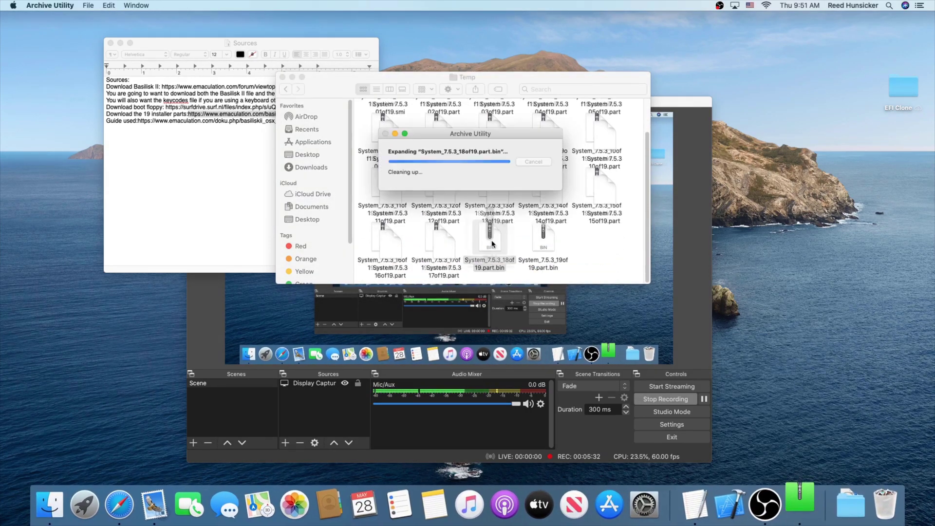
double_click(543, 242)
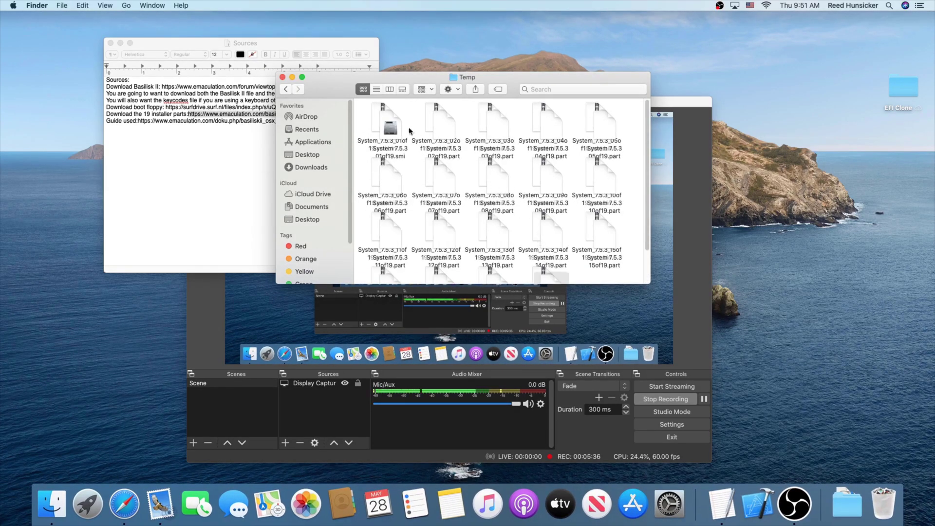
Step: Trash the .bin archives for parts 01of19 through 05of19
left_click_drag(401, 126, 886, 496)
left_click(442, 131)
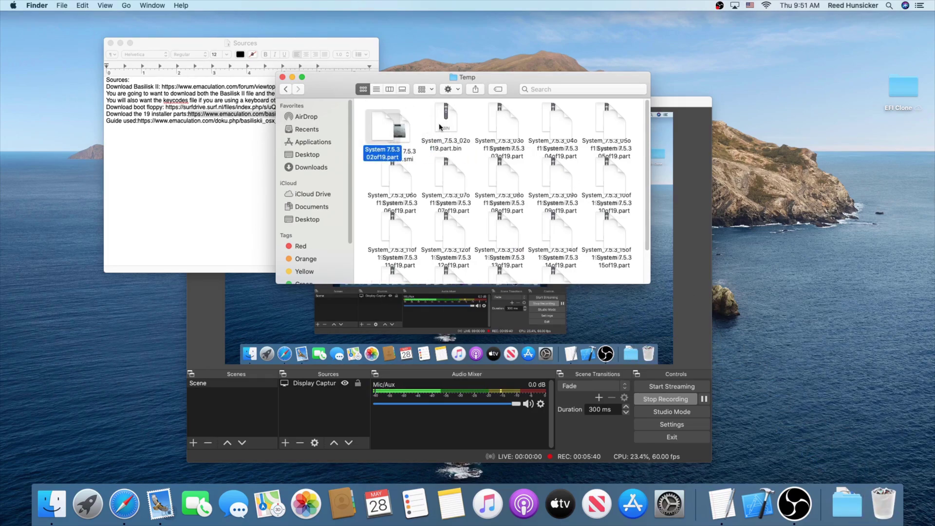
left_click_drag(443, 127, 906, 509)
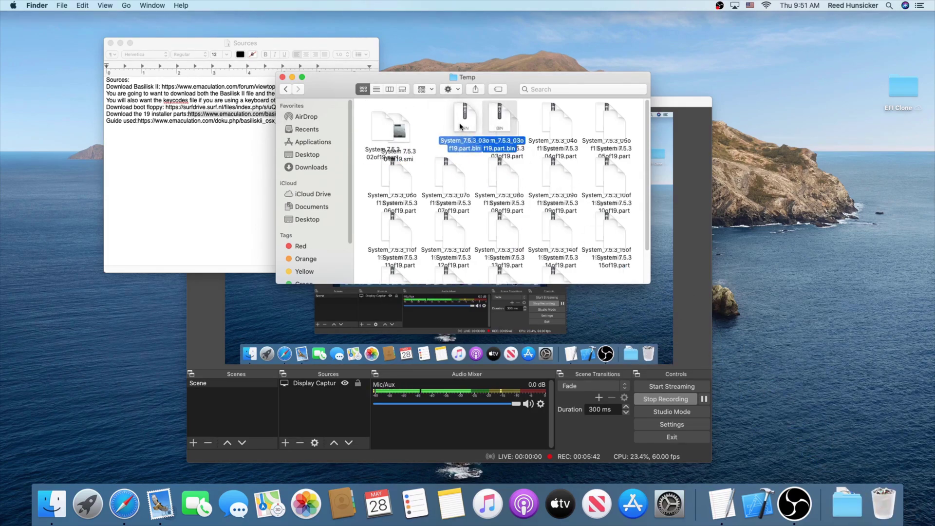
left_click_drag(471, 133, 884, 501)
left_click(550, 124)
left_click_drag(548, 128, 883, 504)
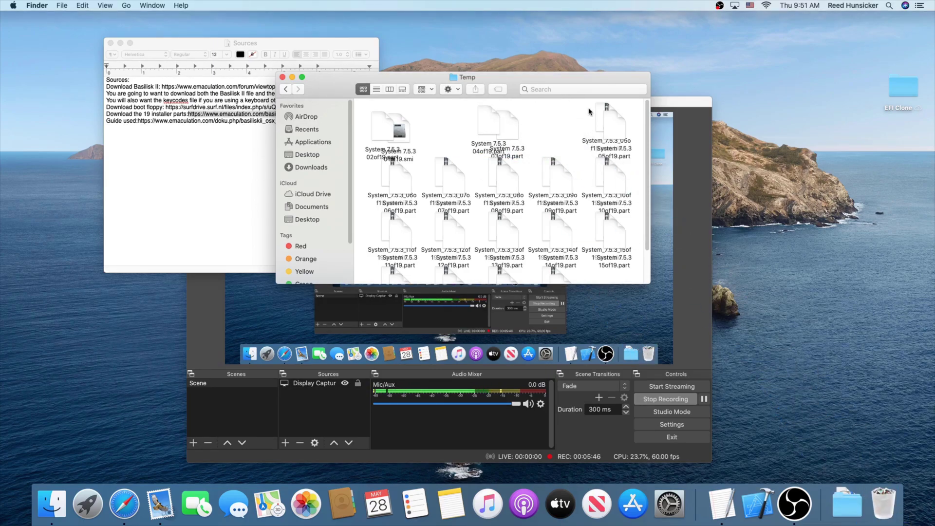
left_click(565, 125)
left_click_drag(606, 122, 883, 504)
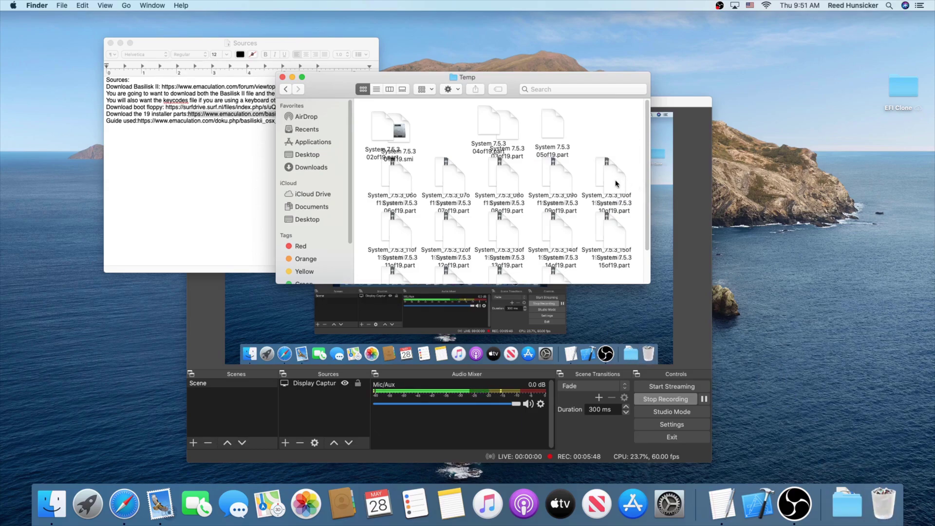
Step: Trash the 10of19, 09of19, 08of19, 07of19 and 06of19 archives
left_click(598, 124)
left_click_drag(606, 174, 883, 504)
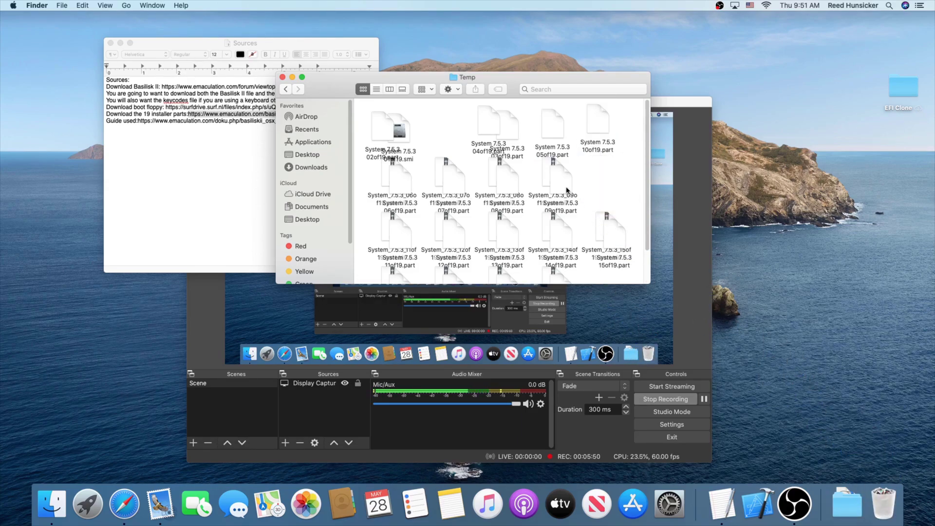
left_click(552, 183)
left_click_drag(552, 182, 883, 504)
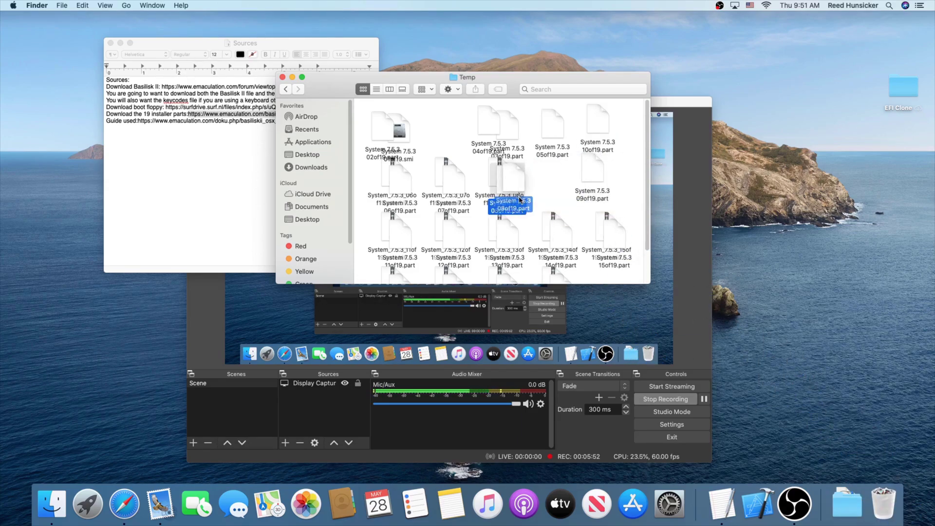
left_click_drag(521, 199, 542, 189)
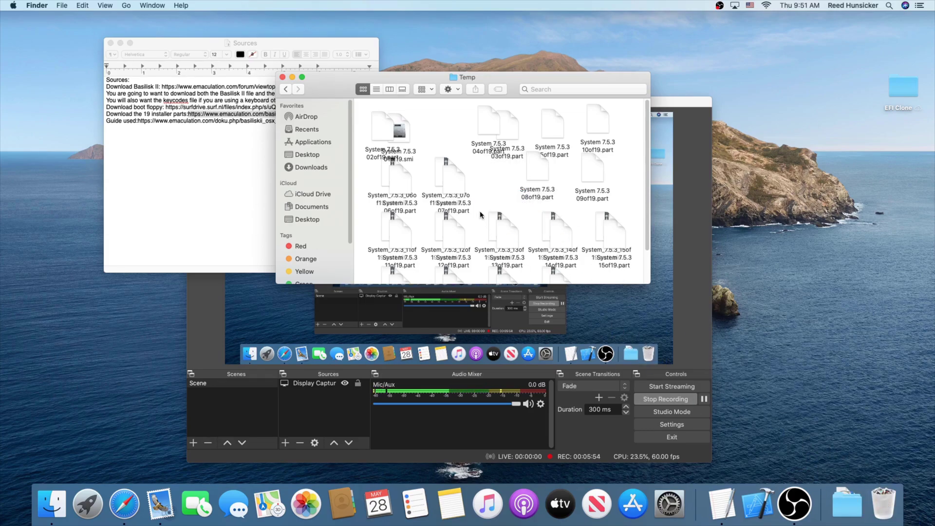
left_click_drag(449, 181, 499, 185)
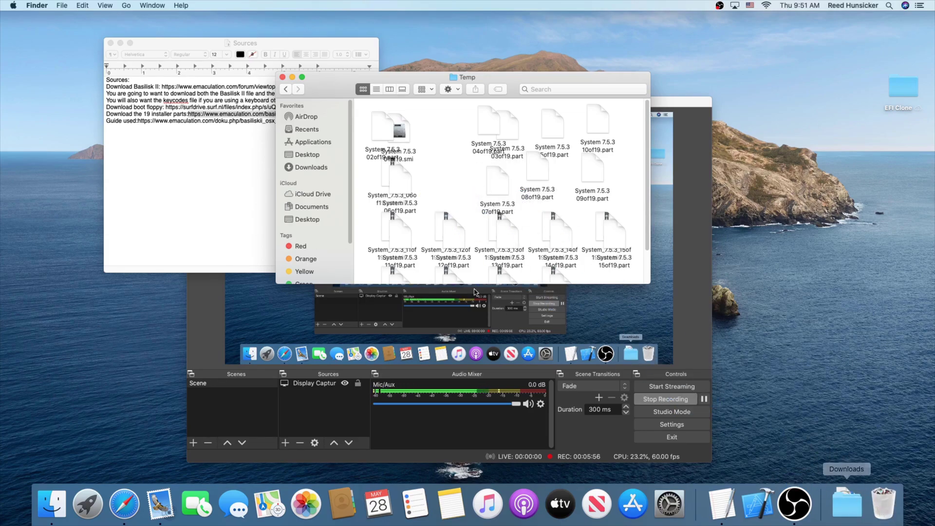
left_click_drag(395, 195, 896, 514)
Step: Trash the 11of19 through 15of19 .bin archives
scroll(433, 166, "down", 3)
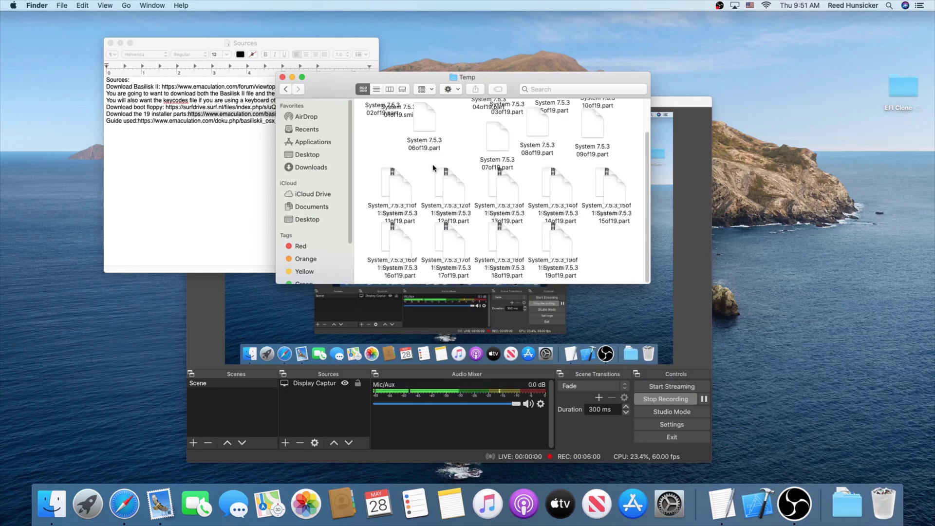
left_click_drag(392, 183, 792, 465)
left_click(444, 193)
left_click_drag(445, 198, 838, 465)
left_click_drag(509, 195, 850, 470)
left_click_drag(558, 188, 885, 506)
left_click_drag(553, 187, 884, 503)
Step: Trash the remaining 18of19, 19of19, 17of19 and 16of19 archives
double_click(502, 236)
left_click_drag(506, 235, 884, 504)
left_click(500, 238)
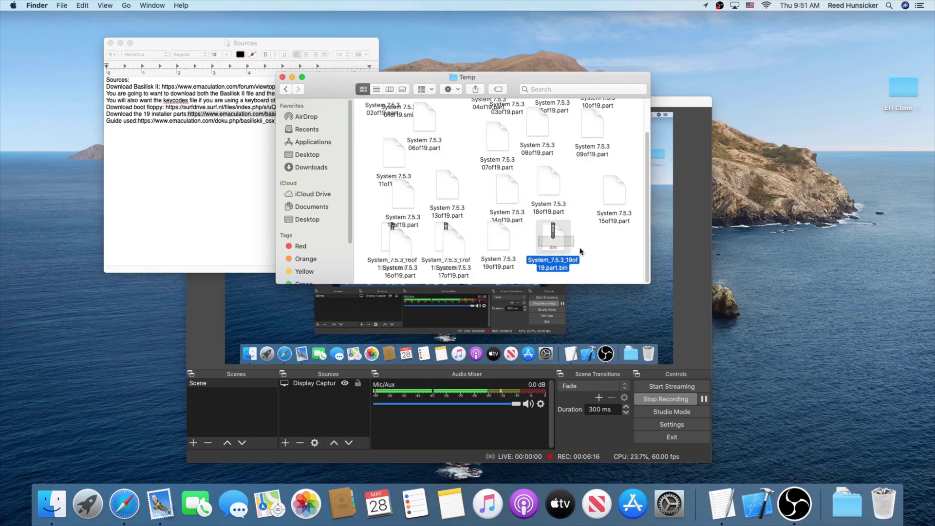
left_click_drag(560, 241, 884, 504)
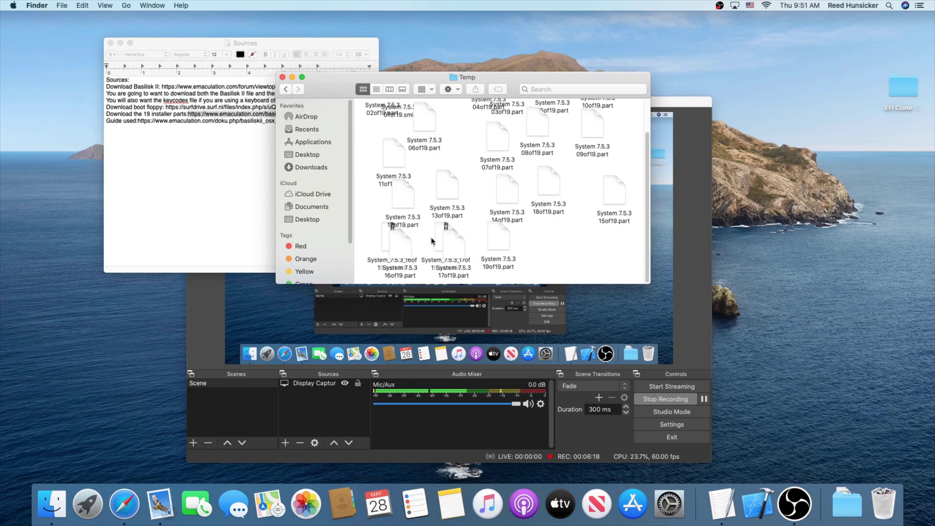
left_click_drag(433, 240, 850, 488)
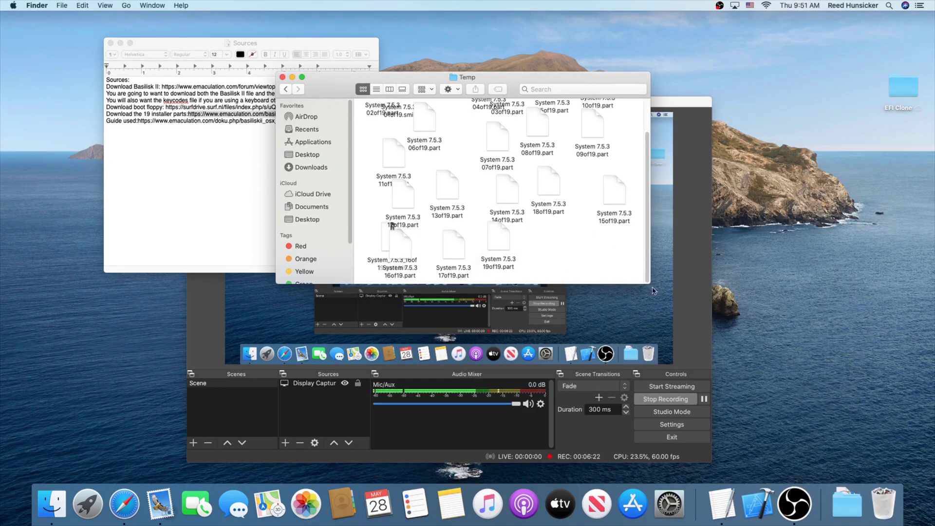
left_click_drag(392, 252, 847, 501)
Step: Move all Temp files into Downloads/BasiliskII/Shared, then trash the emptied Temp folder
key("super+a")
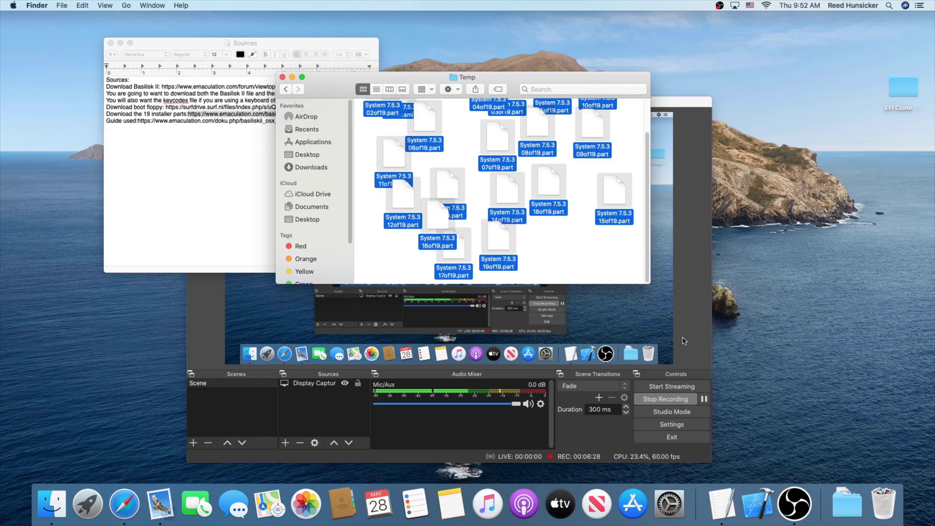
left_click(314, 156)
left_click(314, 167)
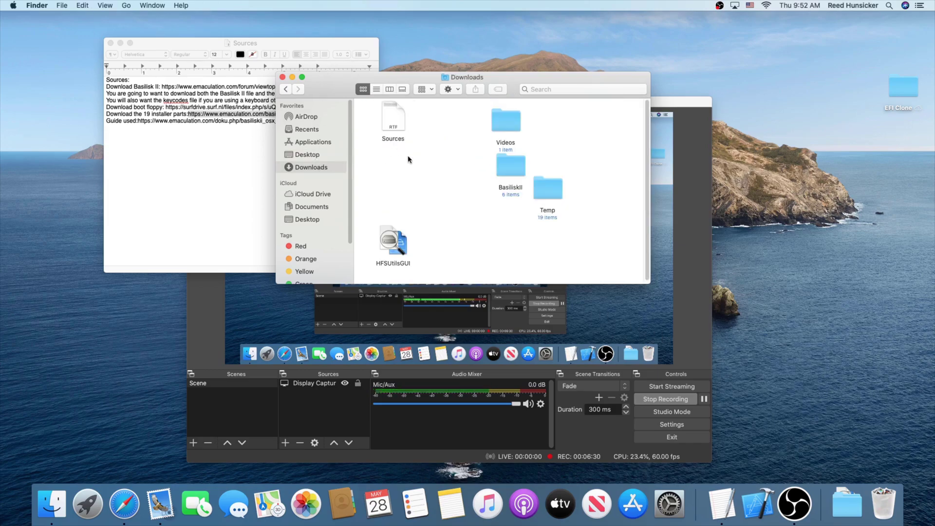
double_click(507, 165)
double_click(482, 161)
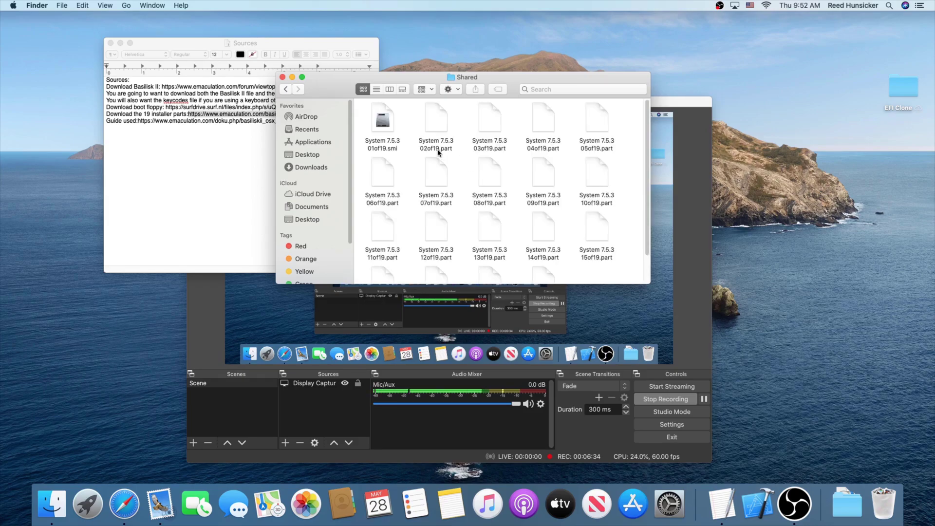
scroll(431, 166, "down", 2)
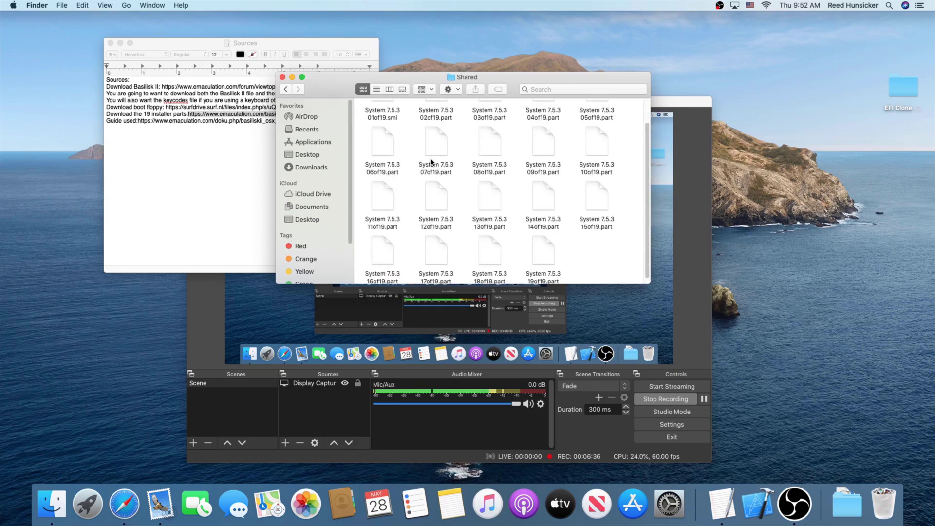
scroll(432, 162, "down", 1)
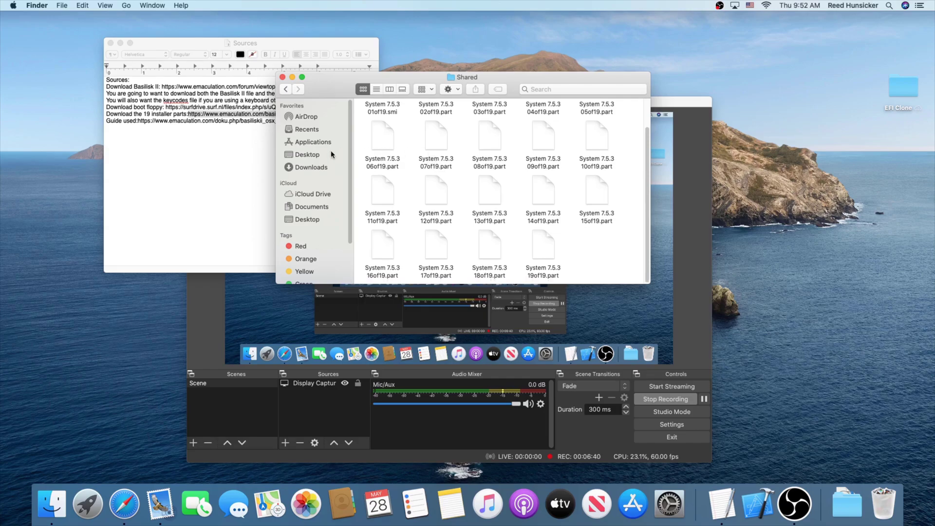
left_click(311, 167)
left_click_drag(547, 187, 883, 503)
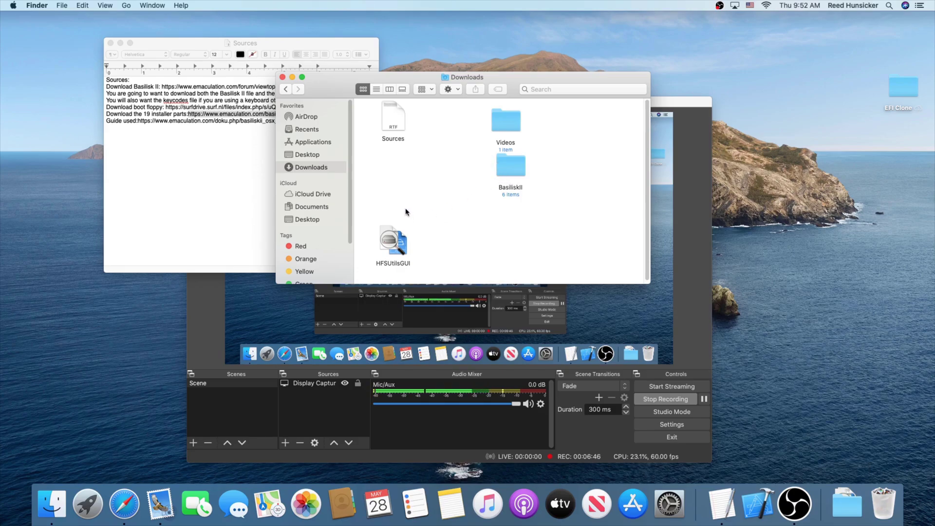
Step: Launch HFSUtilsGUI from Downloads, overriding the unverified-developer block with Open
double_click(393, 238)
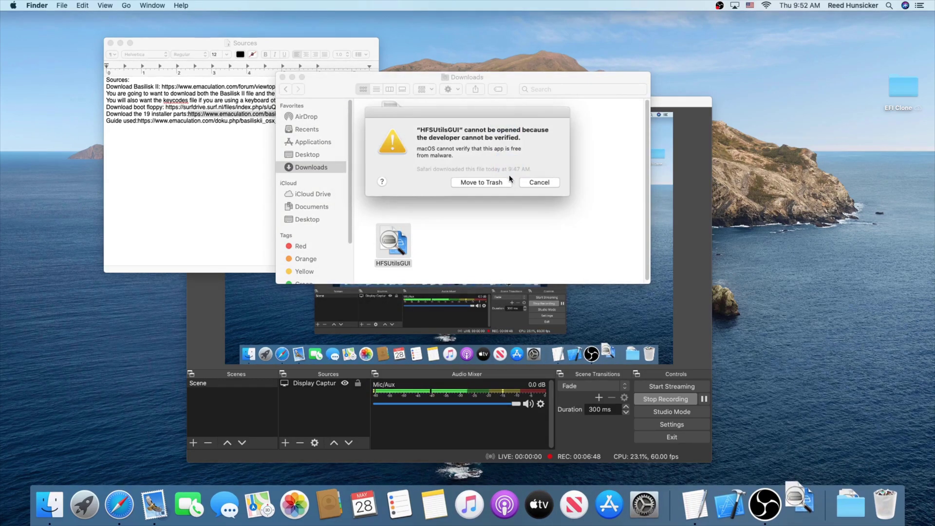
left_click(538, 181)
right_click(396, 249)
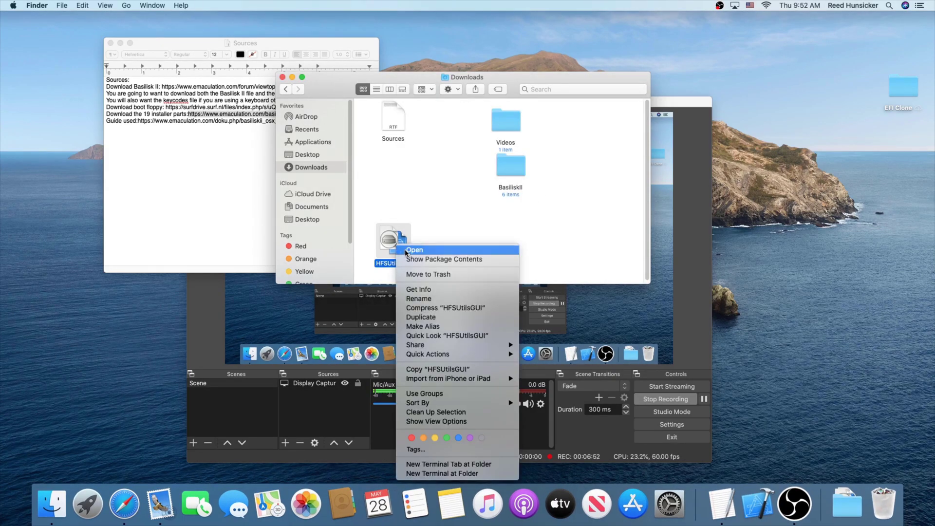
left_click(414, 250)
left_click(504, 187)
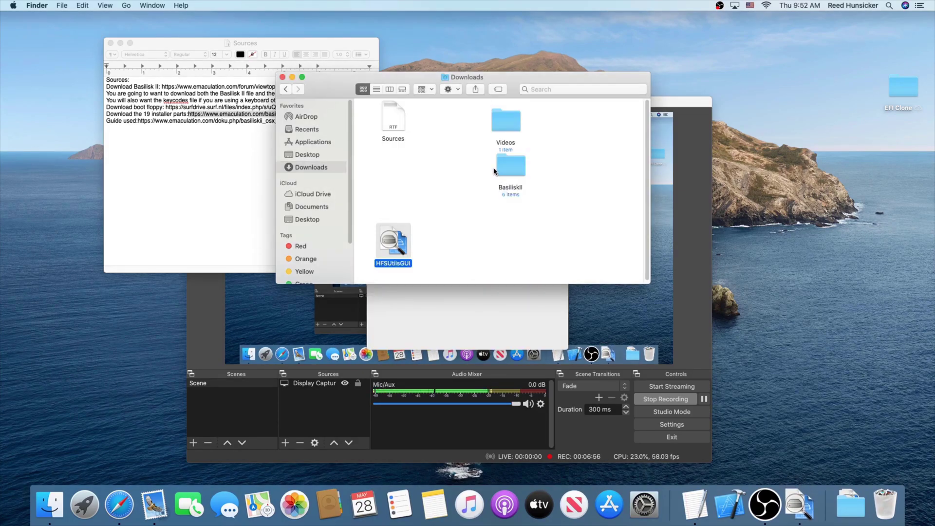
left_click(492, 306)
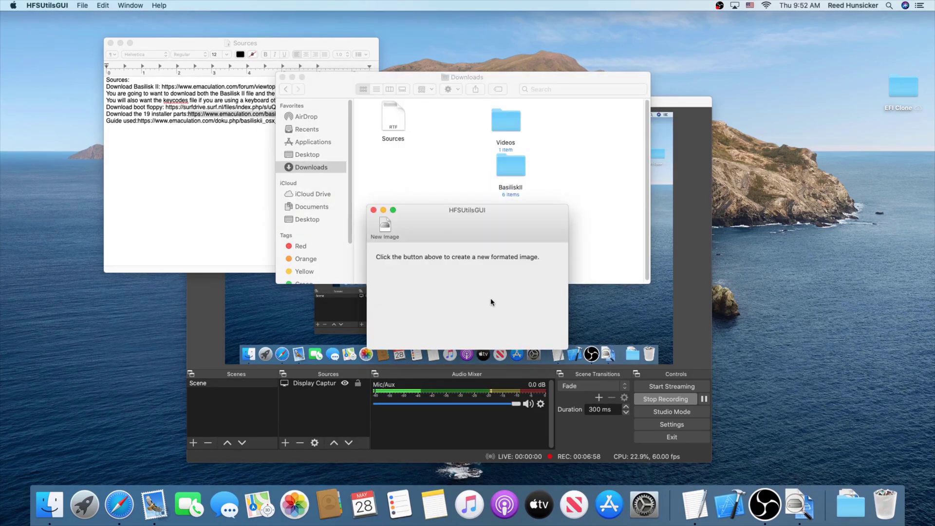
Step: Start a new disk image named MacOS as an .img file
left_click(385, 226)
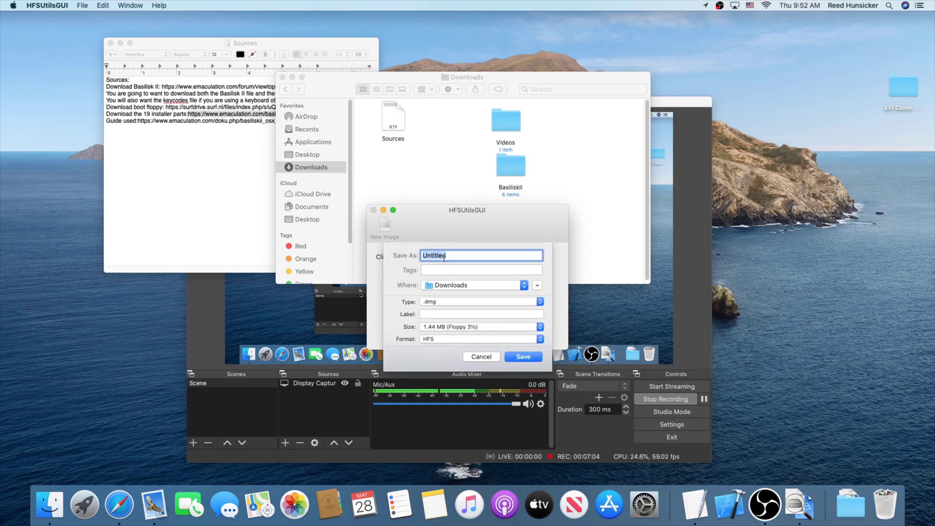
type("MacOS")
left_click(441, 301)
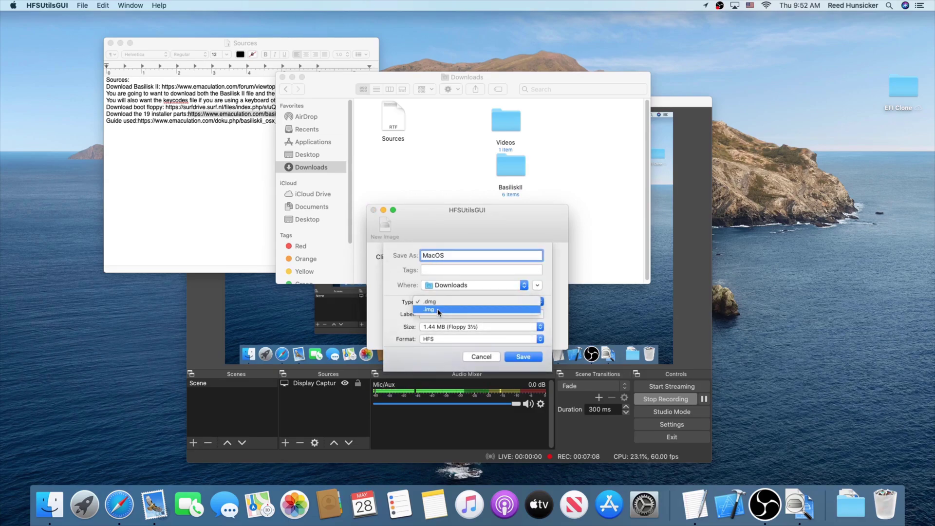
left_click(436, 313)
left_click(437, 313)
type("MacOS")
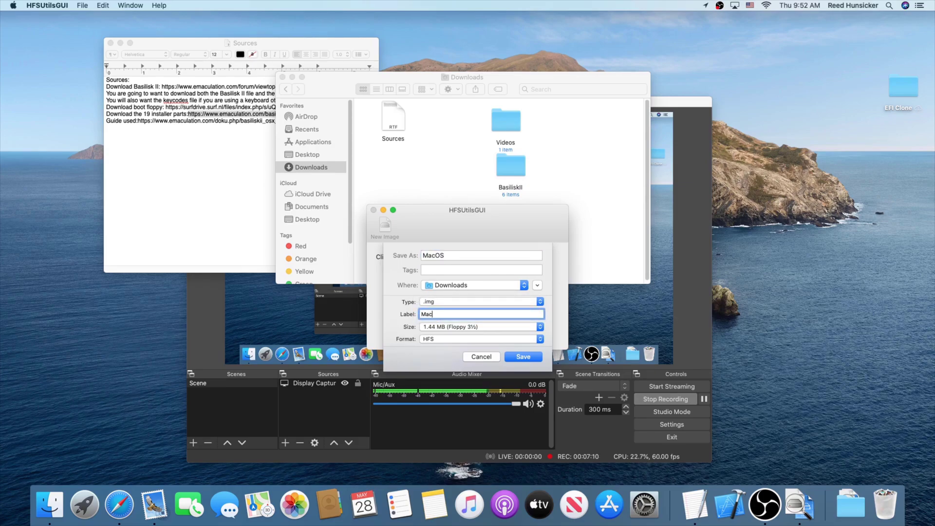
Step: Give the MacOS image a custom 1 GB size and HFS format, then create it
left_click(446, 327)
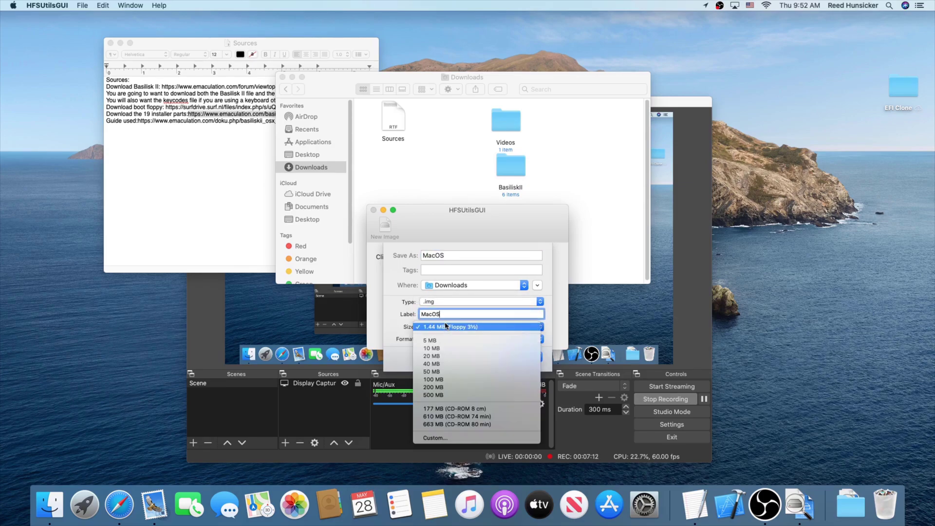
left_click(448, 438)
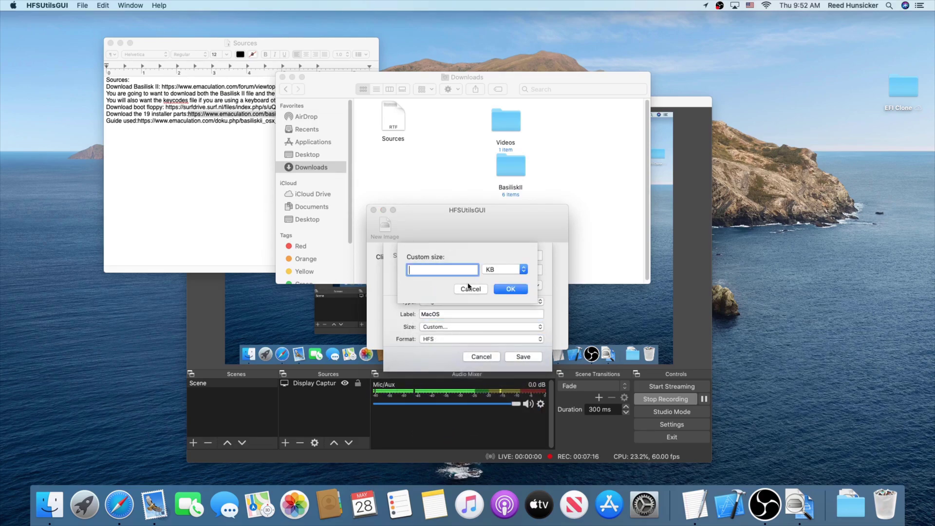
type("1")
left_click(489, 270)
left_click(489, 291)
left_click(510, 289)
left_click(466, 339)
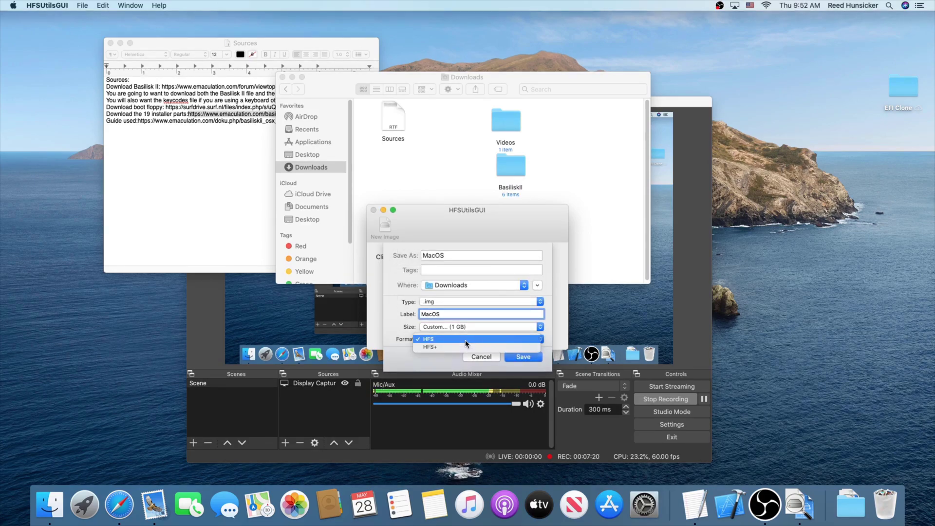
left_click(463, 342)
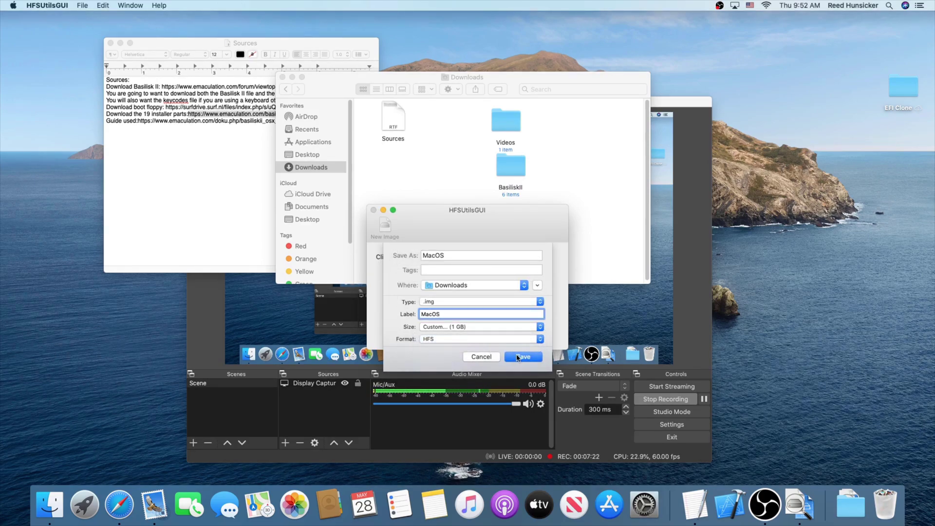
key("Return")
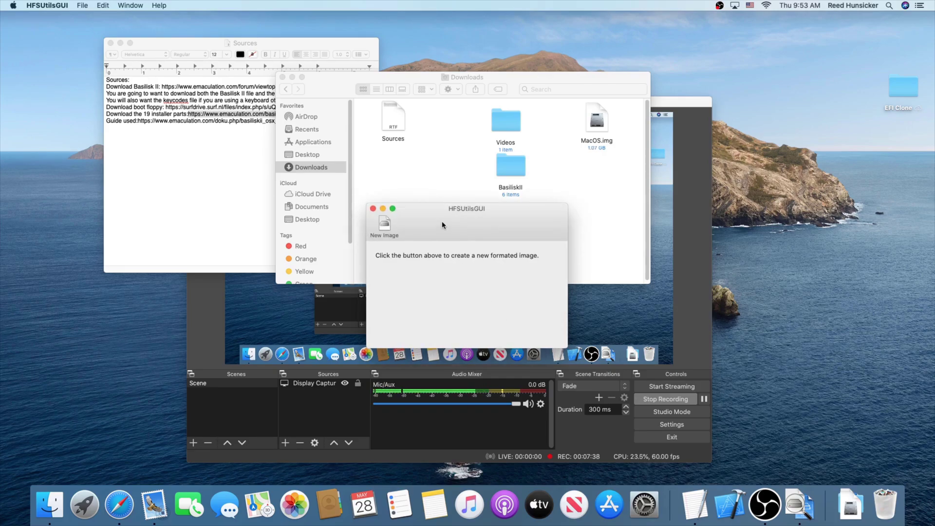
Step: Start a second new image named InstallerParts
left_click(385, 225)
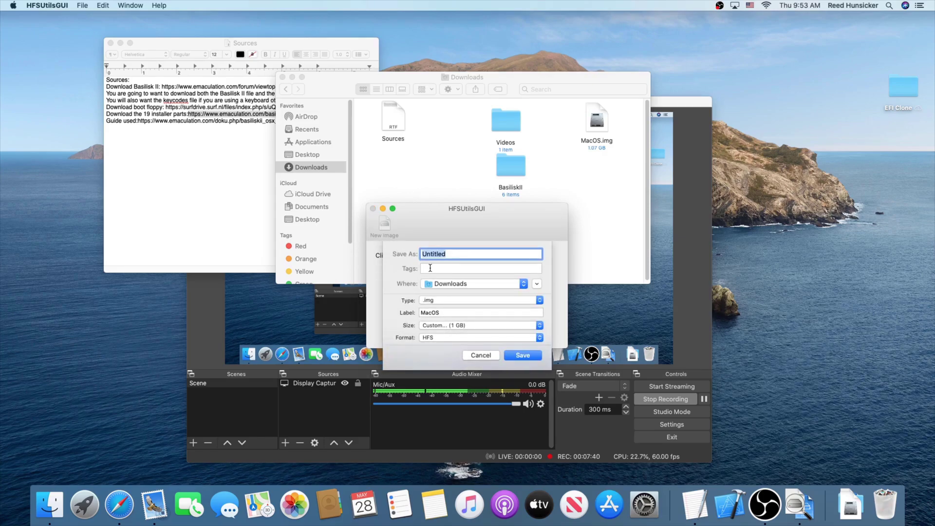
type("Instasller")
key("BackSpace")
key("BackSpace")
key("BackSpace")
type("llerPaet")
key("BackSpace")
type("rParts")
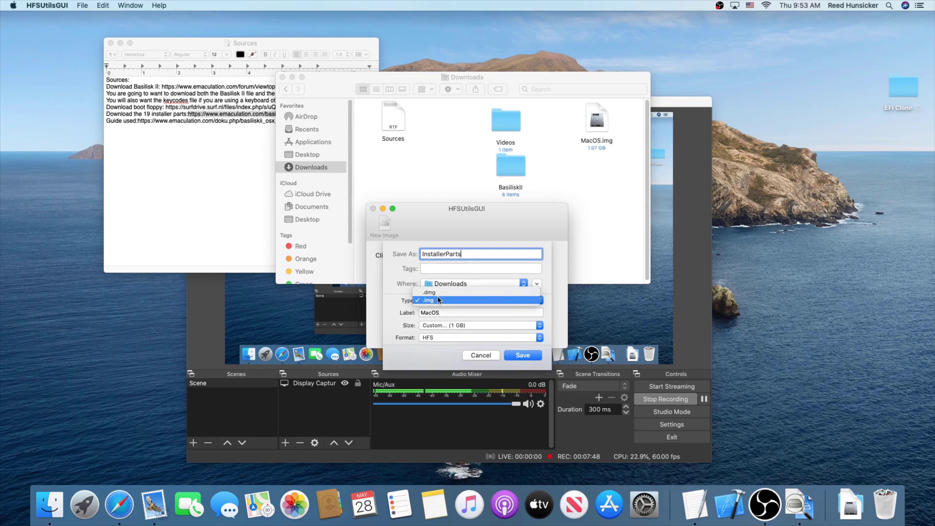
Step: Label it InstallerParts, set size 100 MB with HFS format, and save
left_click(437, 314)
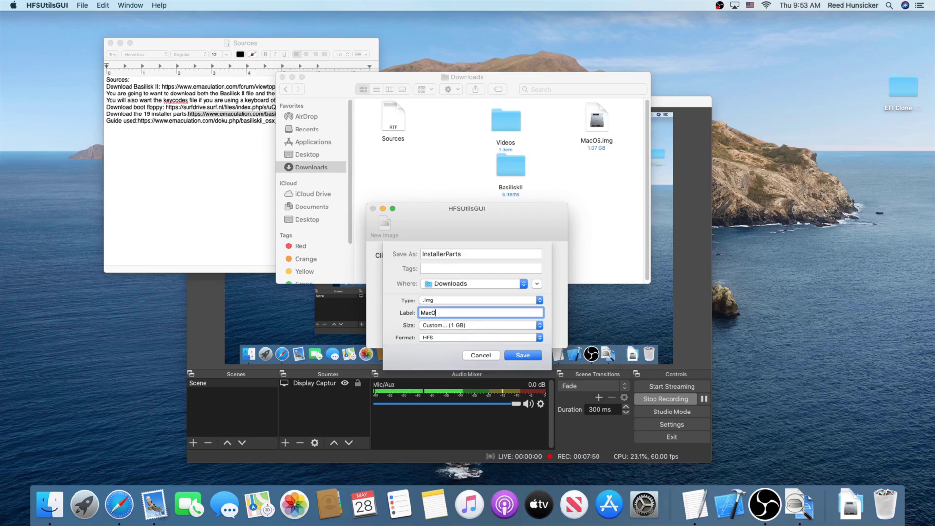
key("BackSpace")
key("BackSpace")
key("BackSpace")
type("InstallerParts")
left_click(438, 325)
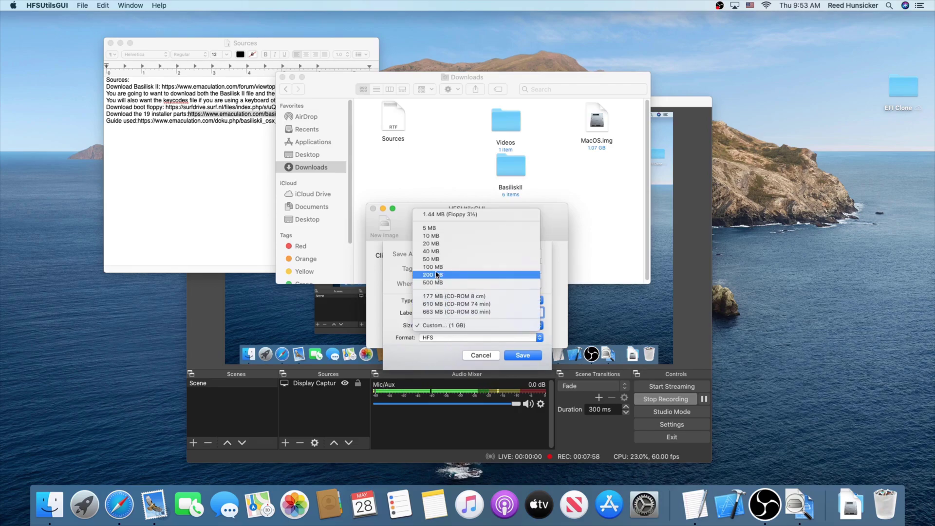
left_click(436, 267)
left_click(430, 338)
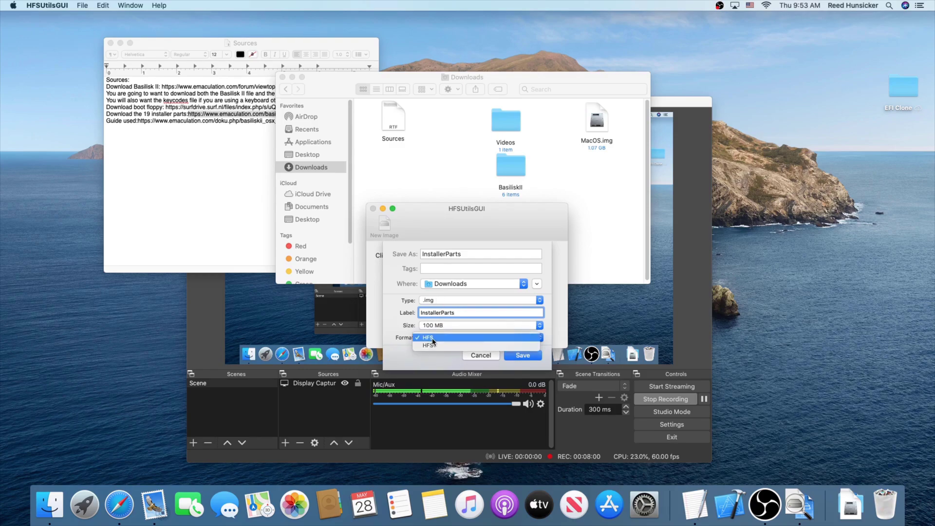
left_click(432, 340)
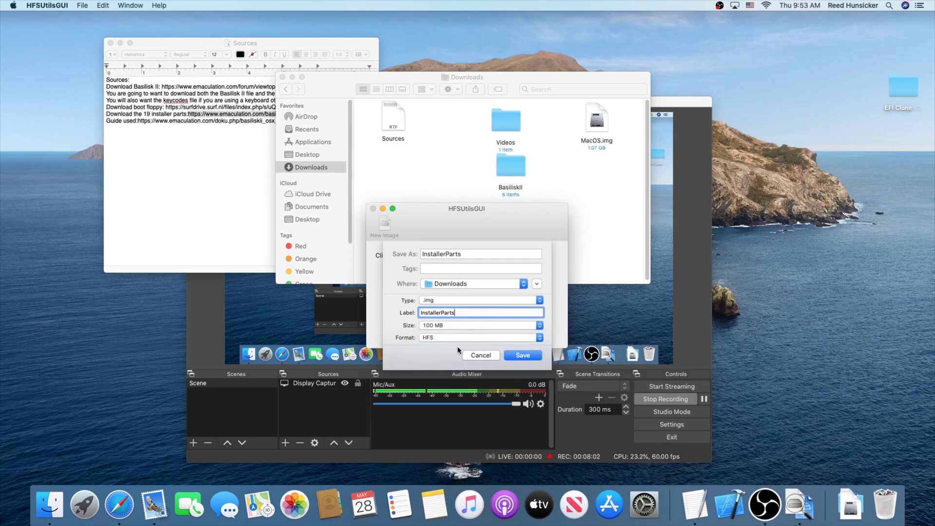
left_click(515, 356)
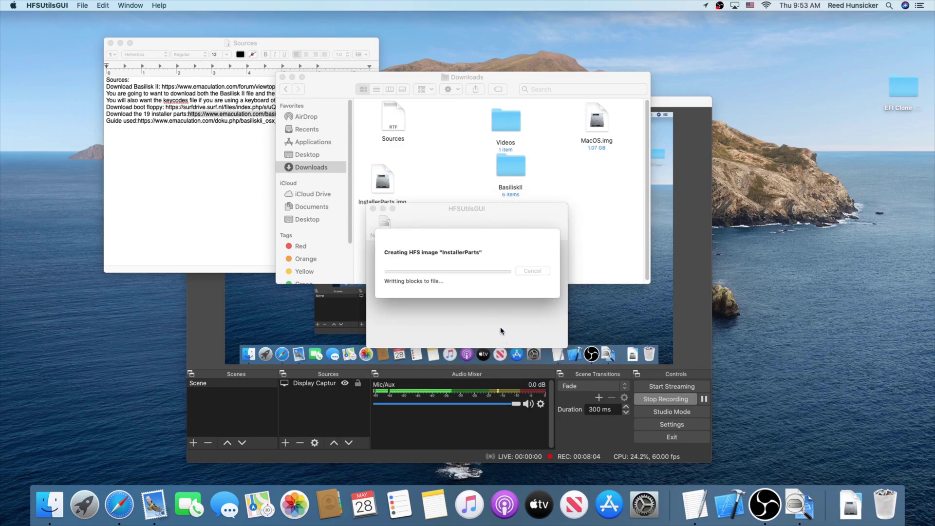
Step: Move InstallerParts.img and MacOS.img into the BasiliskII folder and open it
left_click(373, 208)
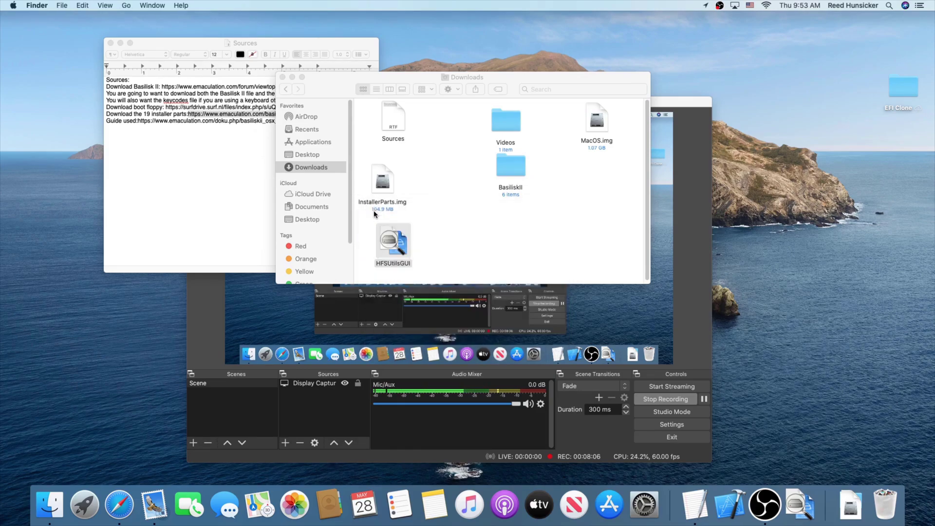
left_click_drag(383, 181, 510, 170)
left_click_drag(581, 135, 508, 172)
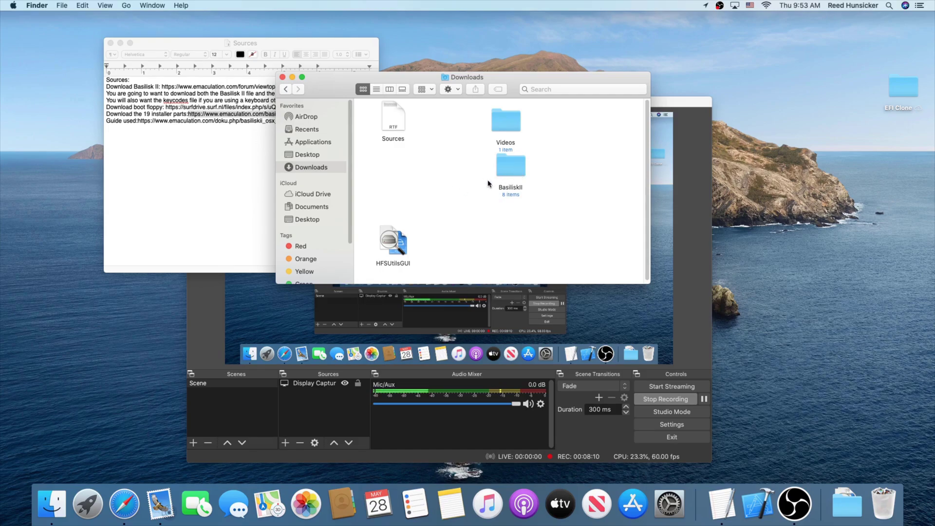
double_click(512, 177)
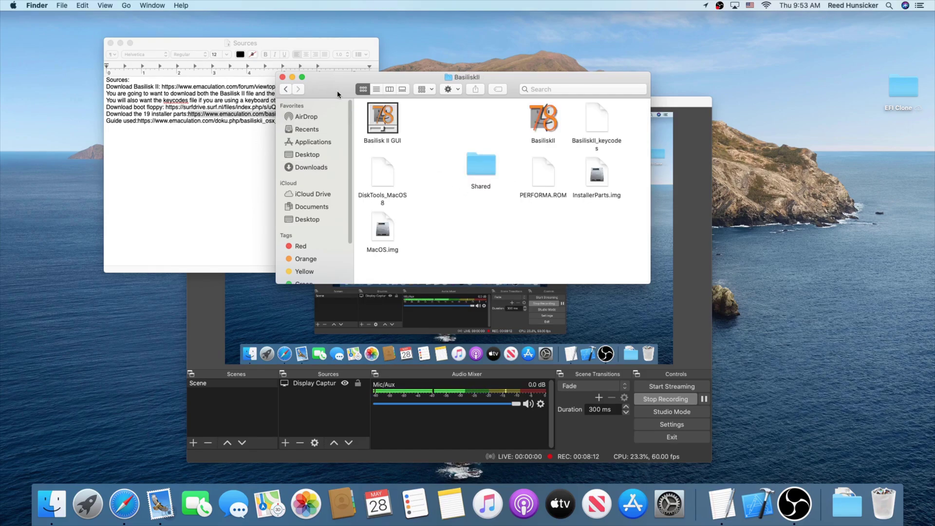
Step: Launch Basilisk II GUI past the unverified-developer security warning
left_click(379, 107)
right_click(377, 116)
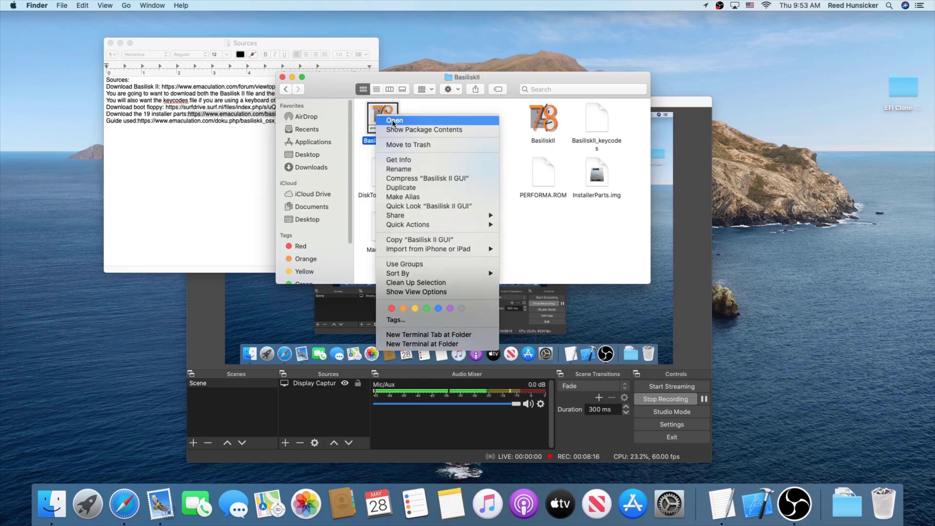
left_click(394, 121)
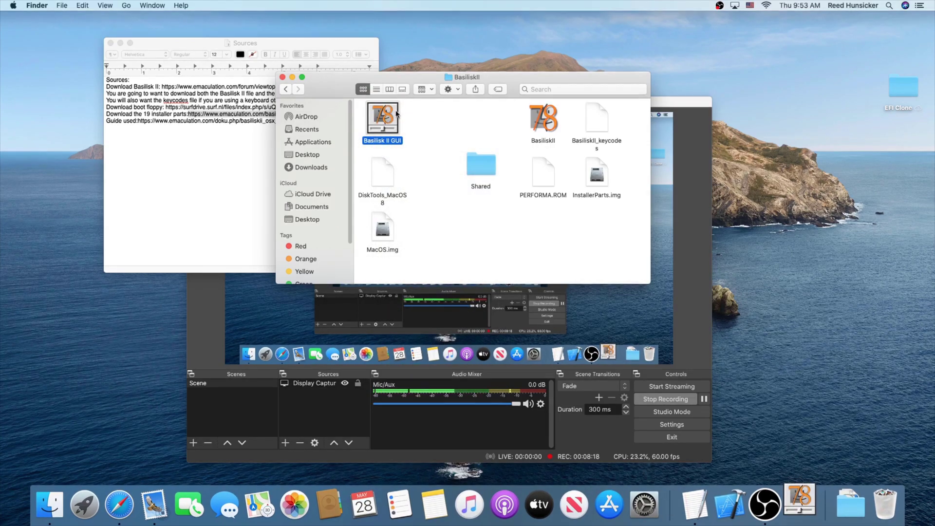
left_click(524, 185)
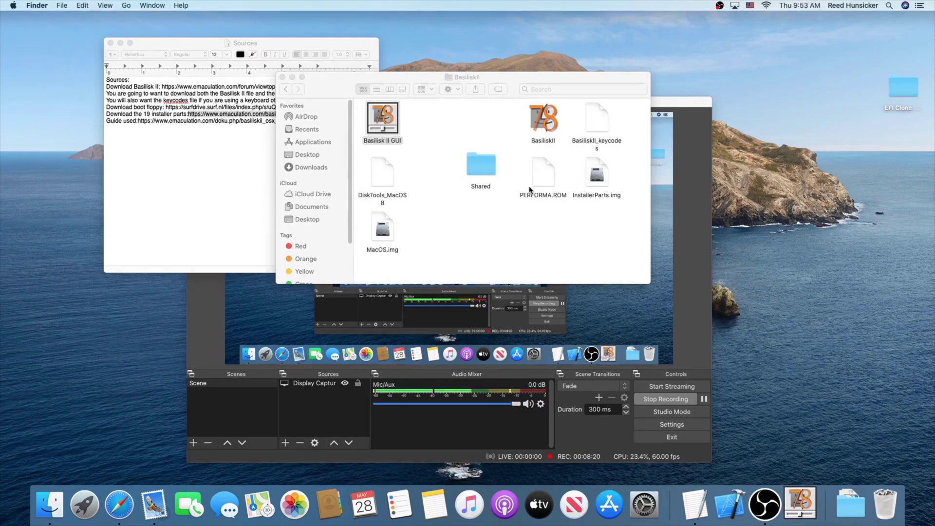
left_click(385, 116)
right_click(390, 118)
left_click(395, 124)
left_click(516, 182)
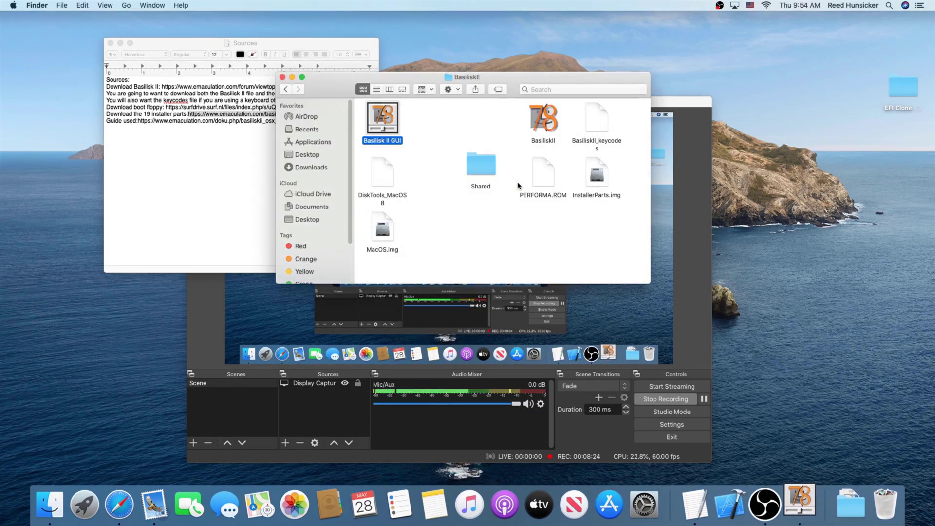
left_click(216, 153)
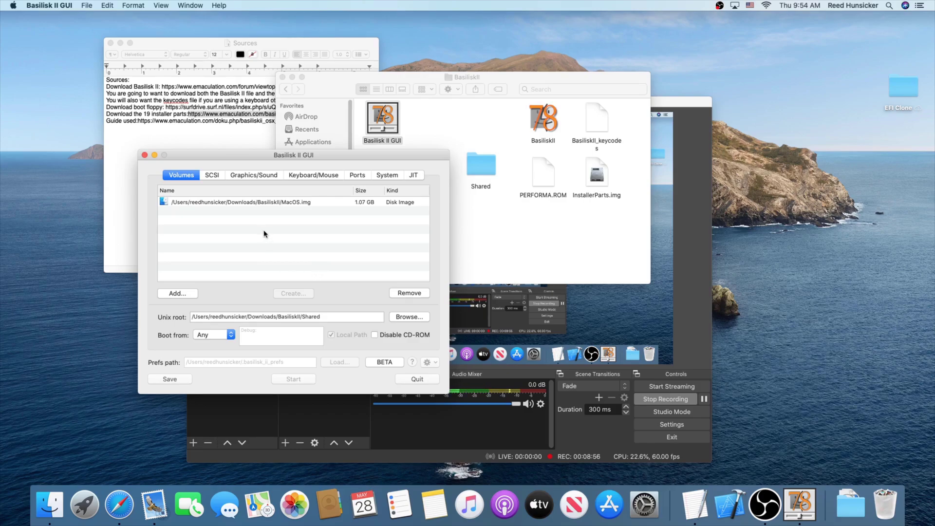
Step: Remove MacOS.img from the volume list and rearrange the Finder and settings windows
left_click(314, 202)
left_click(409, 293)
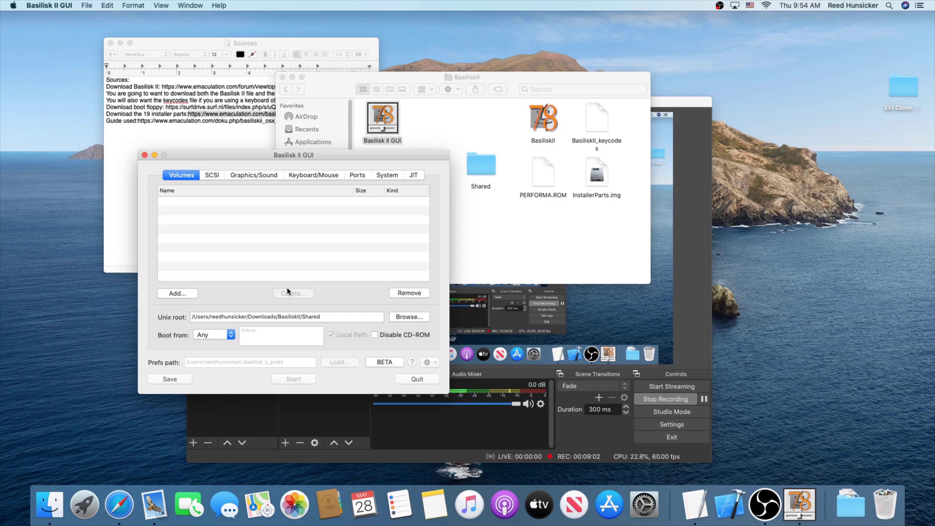
left_click_drag(324, 161, 278, 236)
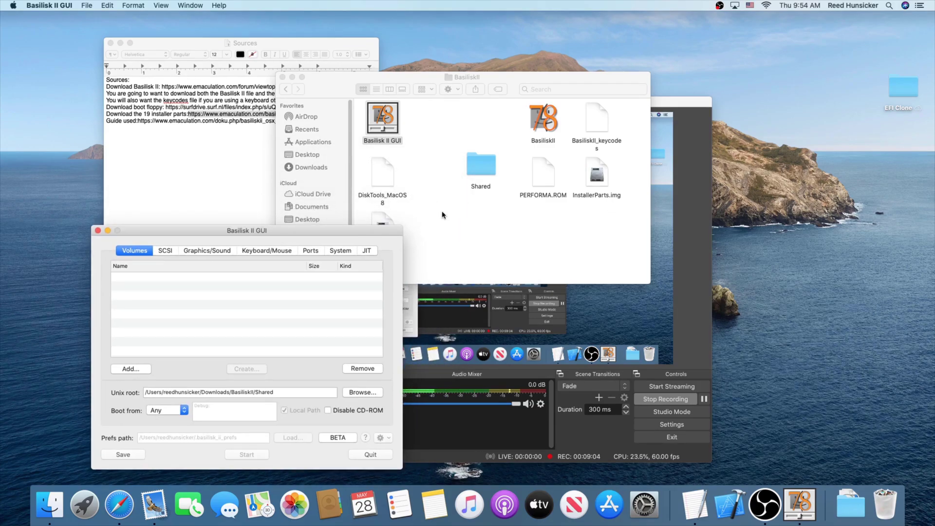
left_click(287, 107)
left_click(286, 89)
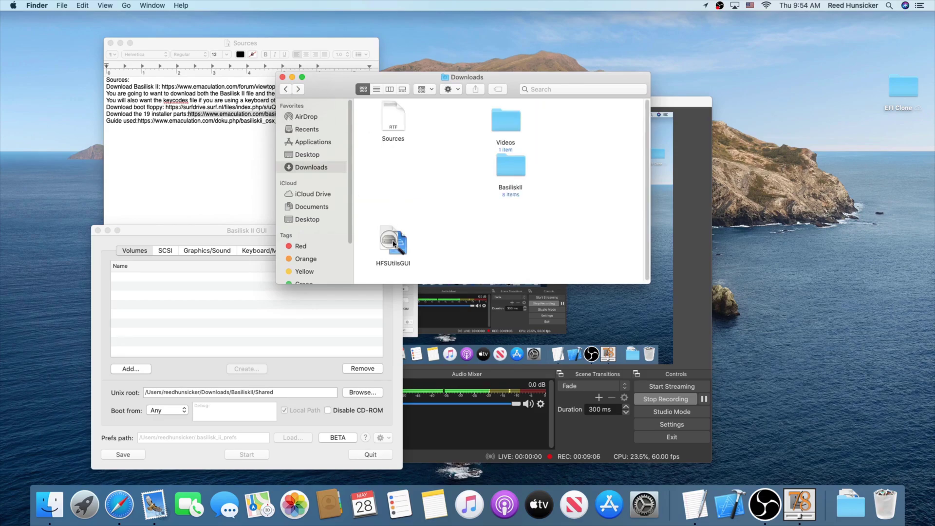
left_click(393, 243)
left_click(386, 165)
left_click(298, 89)
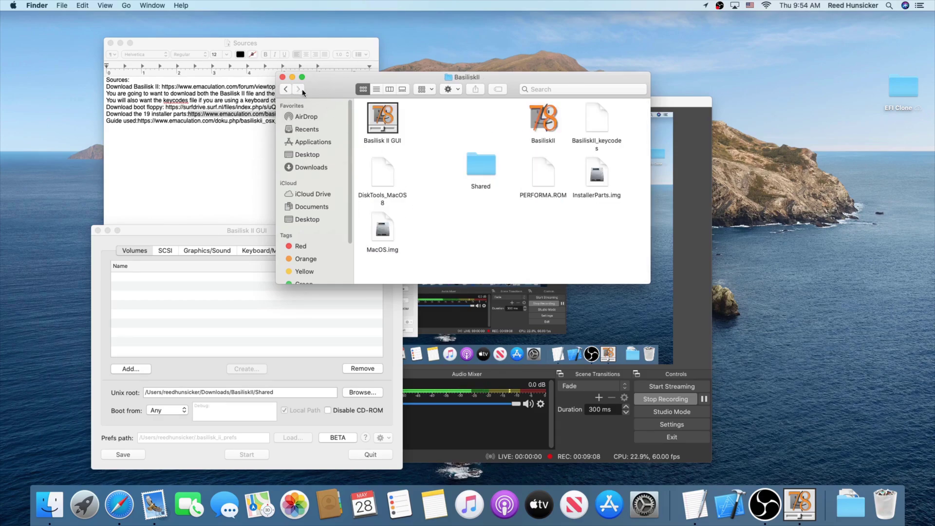
left_click(219, 252)
left_click_drag(222, 233, 291, 190)
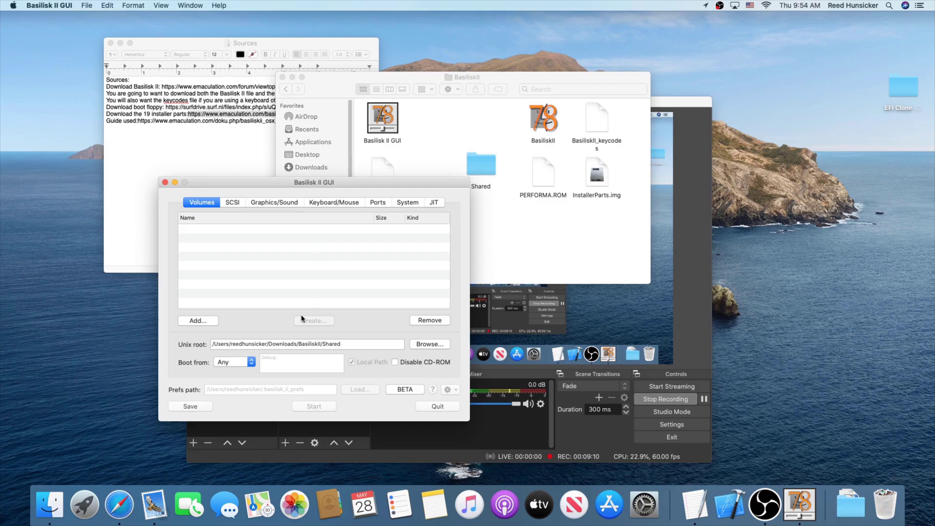
left_click(346, 345)
Step: Add DiskTools_MacOS8.image, InstallerParts.img and MacOS.img as volumes, in that order
left_click(207, 321)
left_click(385, 127)
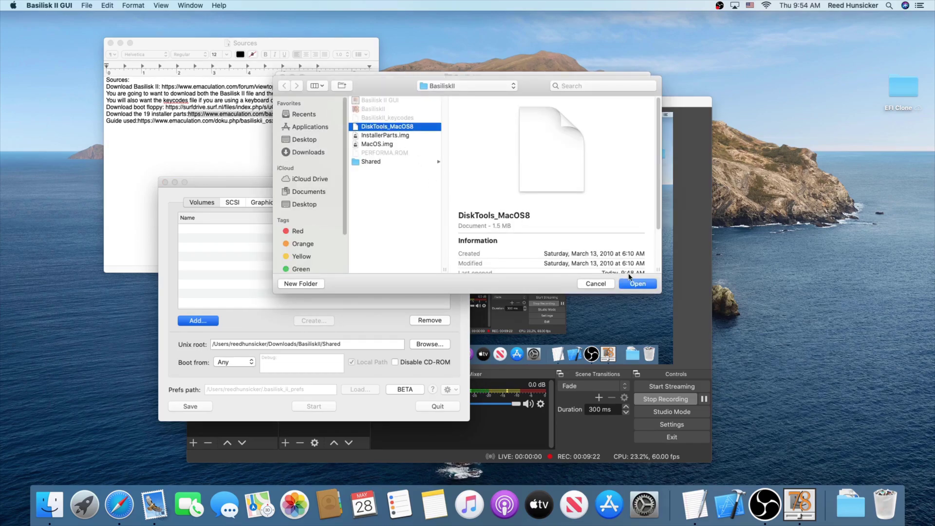
left_click(635, 283)
left_click(195, 322)
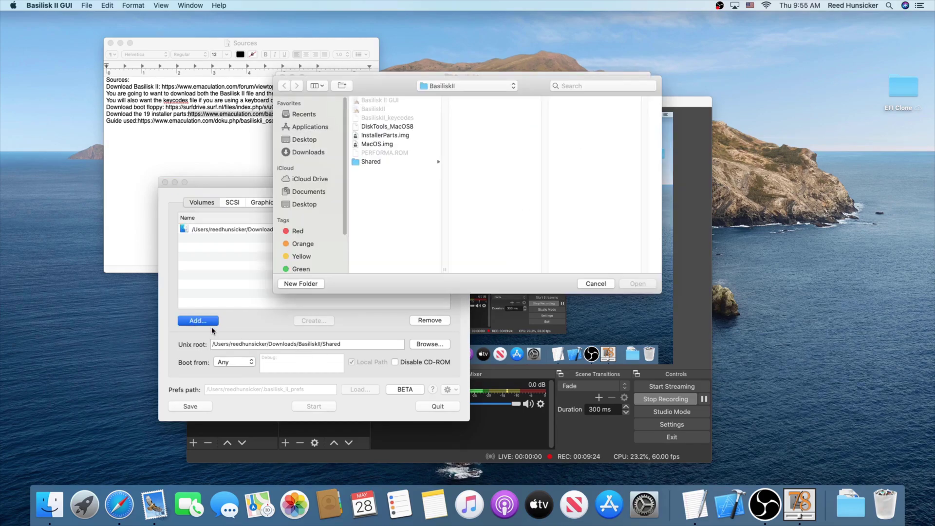
left_click(385, 135)
left_click(633, 285)
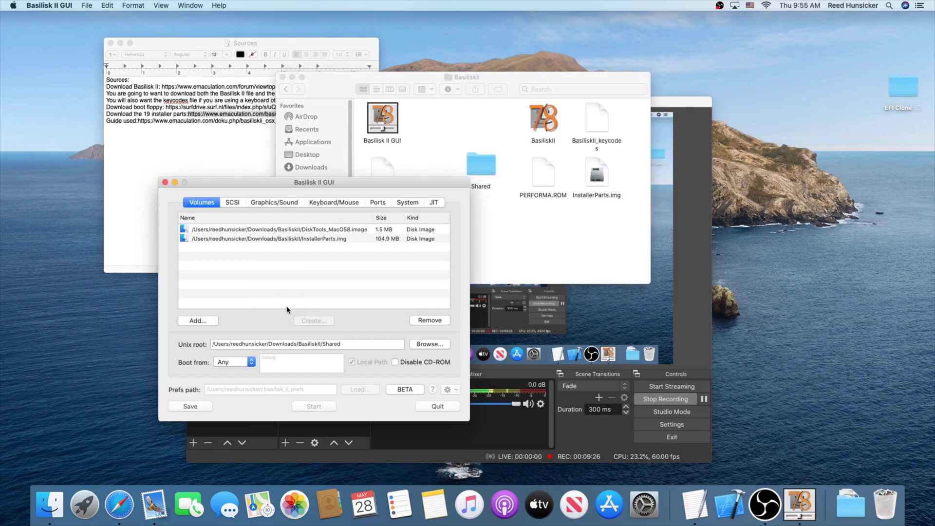
left_click(194, 321)
left_click(377, 144)
left_click(633, 284)
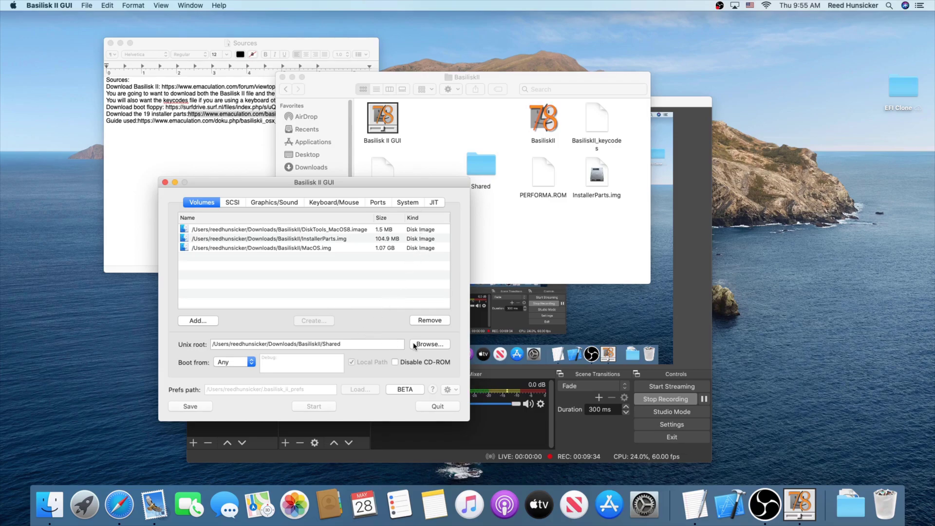
Step: Set the Unix root folder to Shared
left_click(430, 343)
left_click(431, 345)
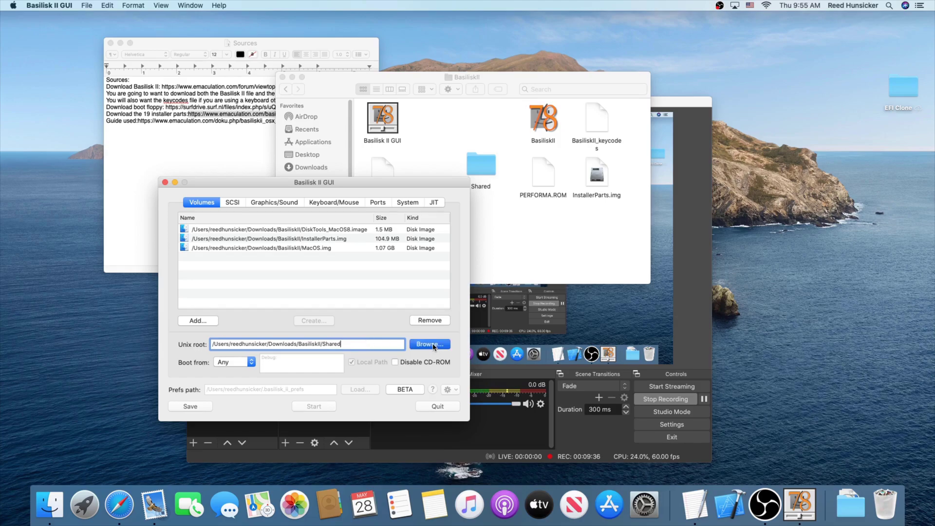
left_click(400, 162)
left_click(635, 284)
Step: Read through the BETA licence agreement and accept it
left_click(395, 389)
scroll(361, 339, "down", 10)
scroll(364, 337, "up", 10)
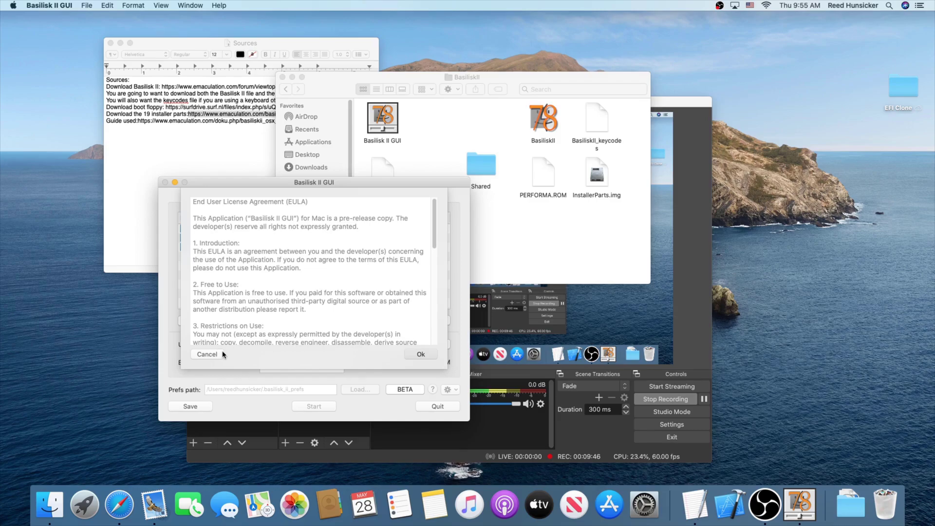
scroll(368, 334, "down", 5)
scroll(366, 334, "up", 6)
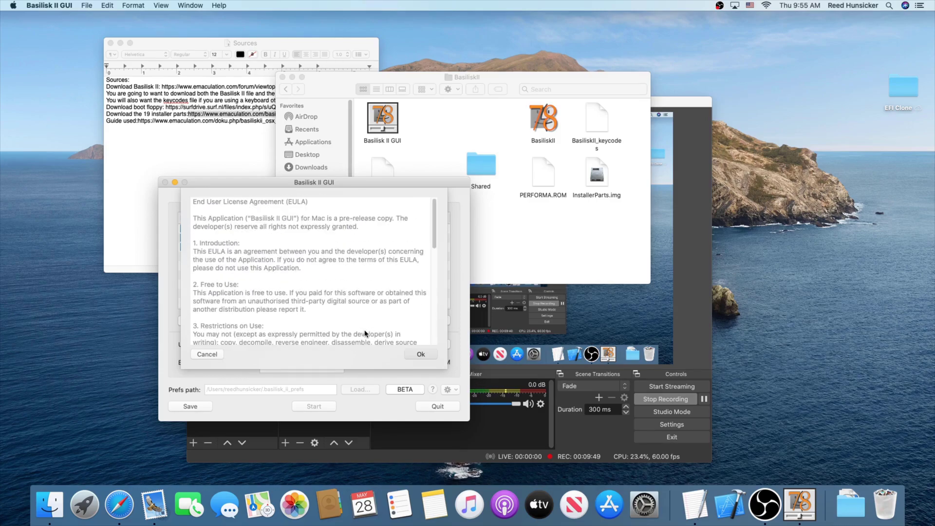
left_click(412, 355)
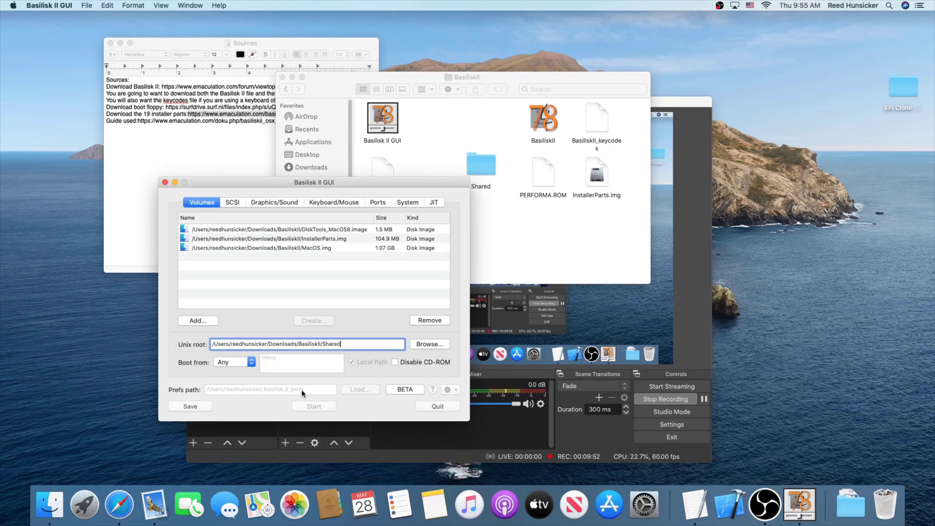
Step: Keep the graphics as a Window display with Dynamic refresh at 1024 × 768
left_click(232, 202)
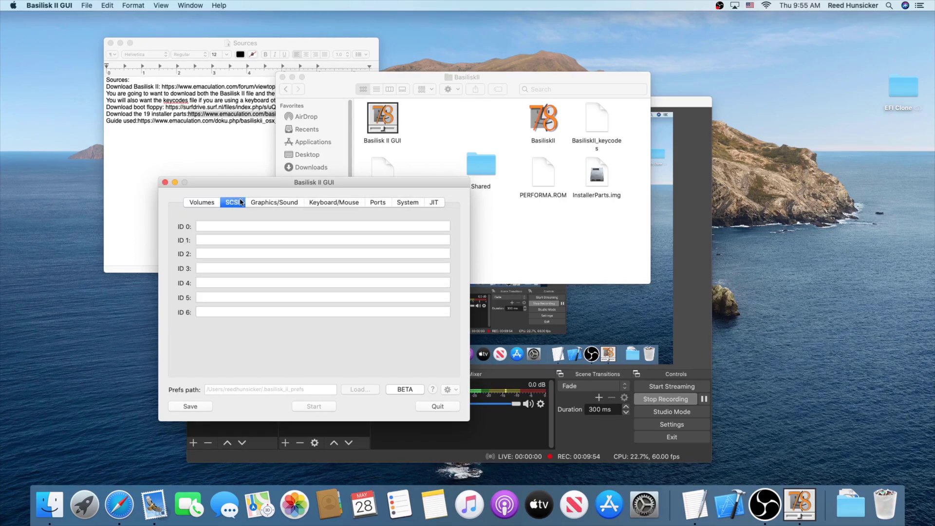
left_click(261, 204)
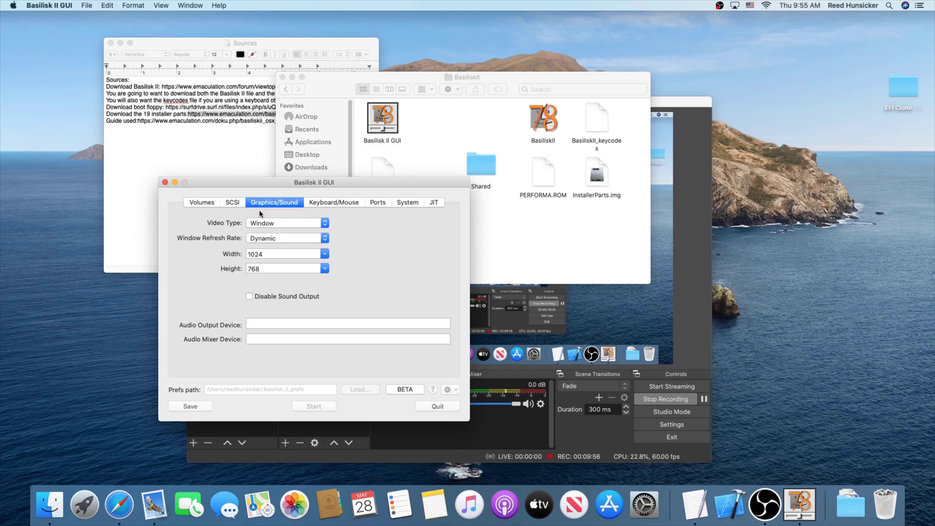
left_click(271, 223)
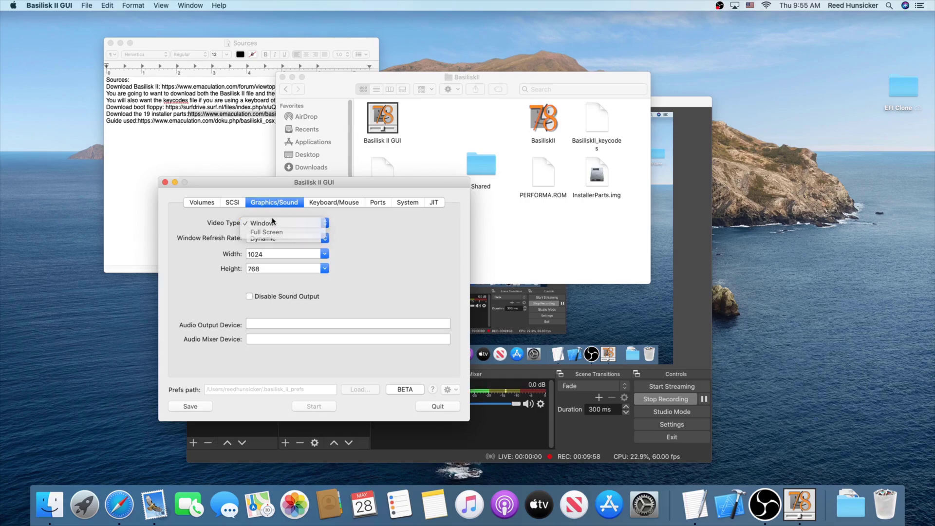
left_click(272, 222)
left_click(268, 238)
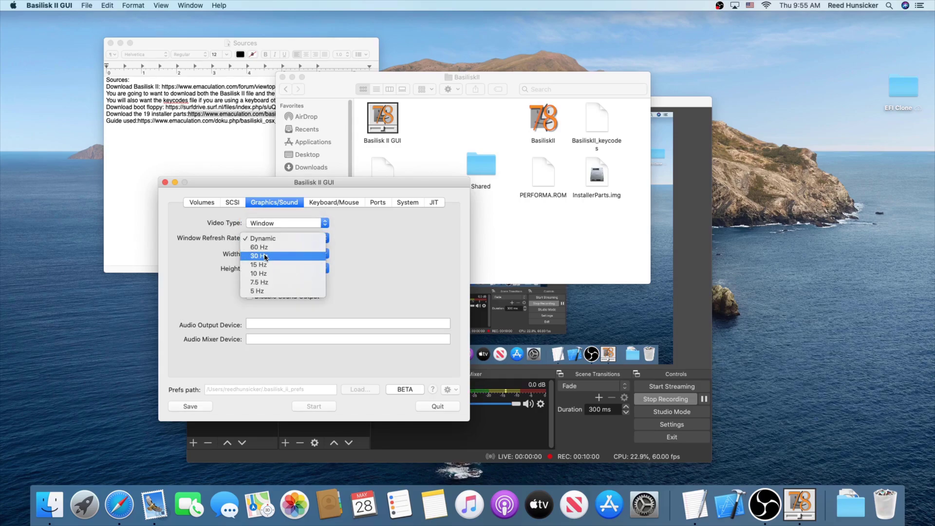
left_click(262, 239)
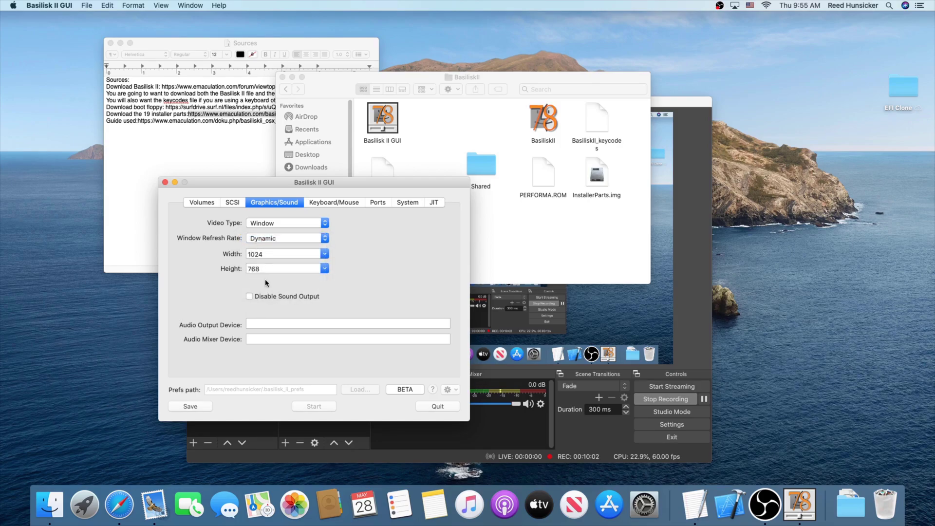
left_click(271, 255)
left_click(274, 269)
double_click(246, 253)
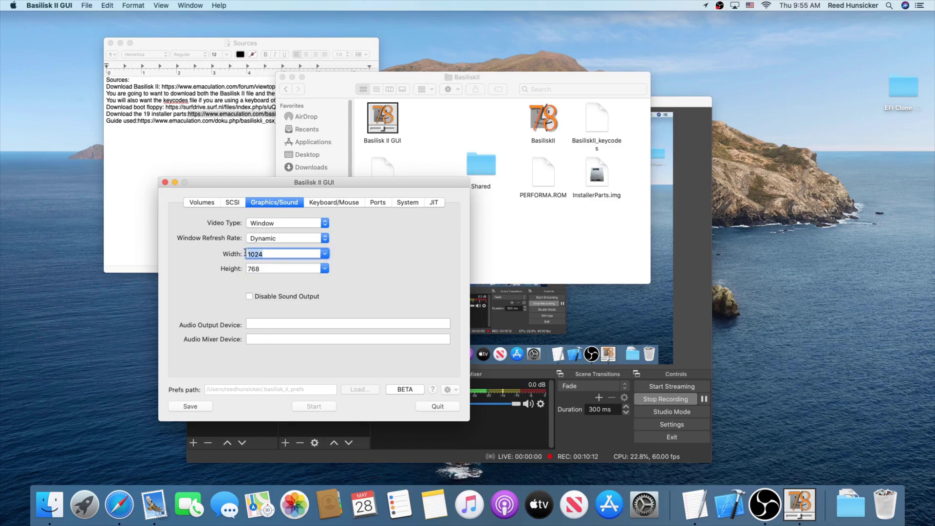
double_click(271, 268)
Step: Re-enable raw keycodes using Downloads > BasiliskII > BasiliskII_keycodes as the keycodes file
left_click(317, 205)
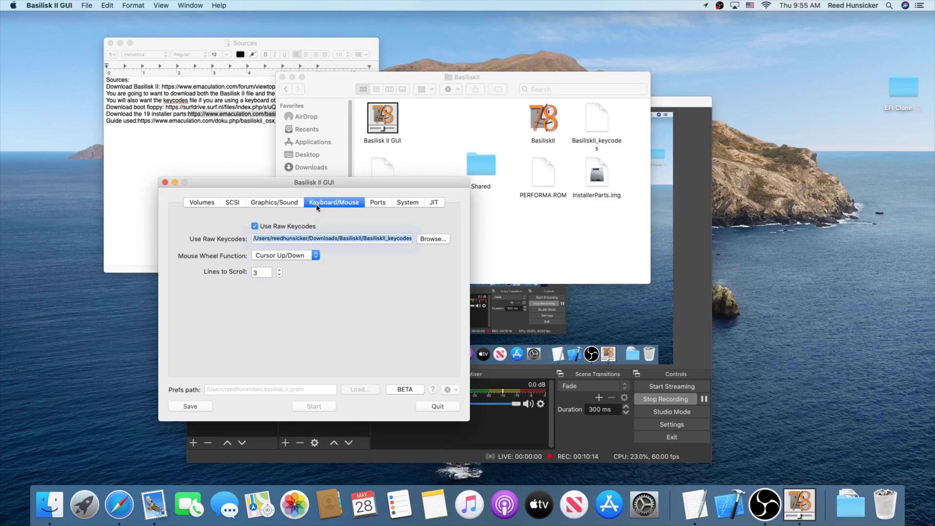
left_click(258, 228)
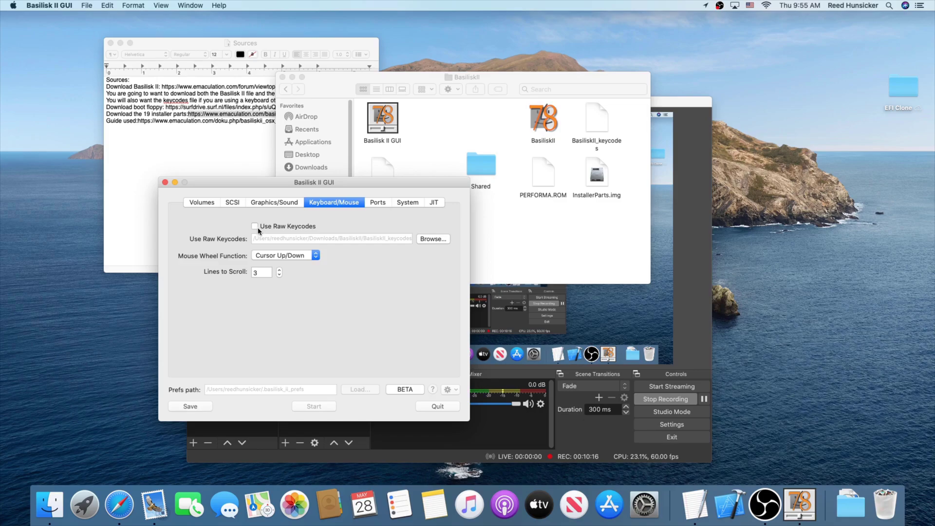
left_click(259, 228)
left_click(433, 239)
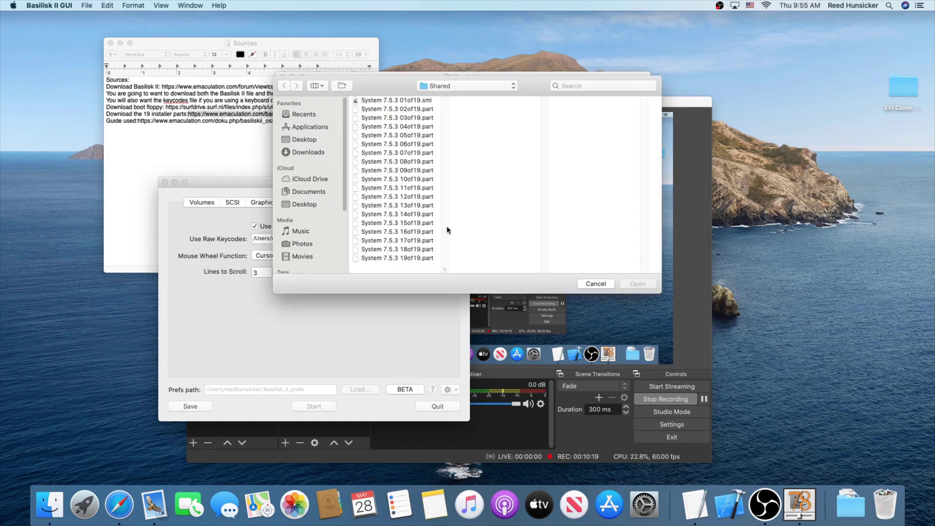
left_click(302, 153)
left_click(373, 101)
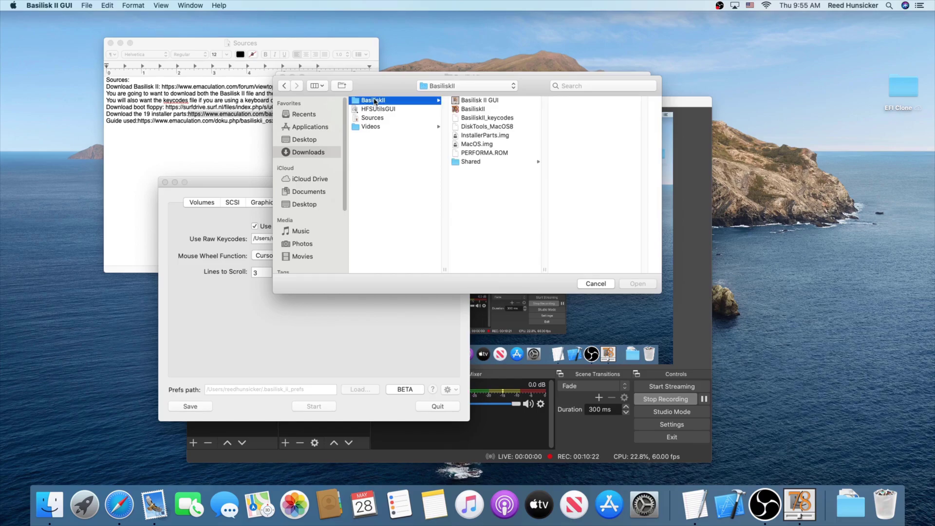
left_click(489, 116)
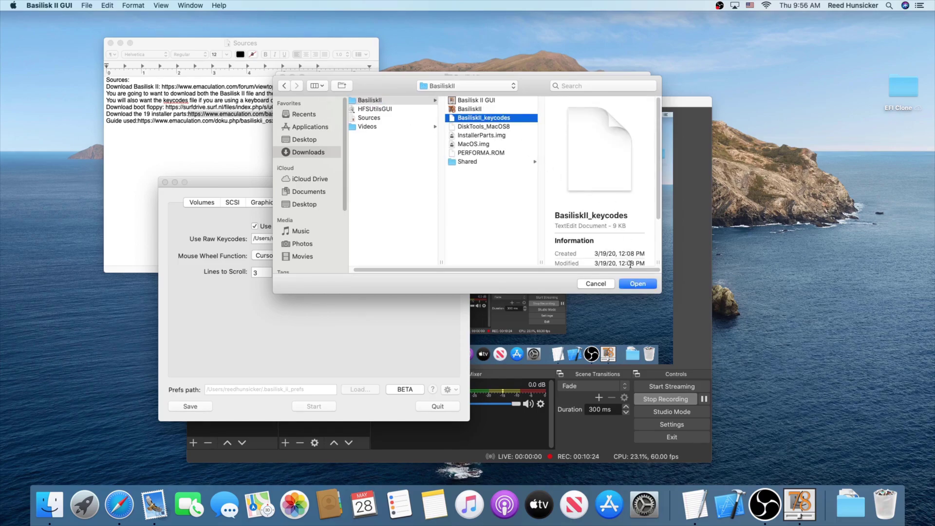
left_click(637, 283)
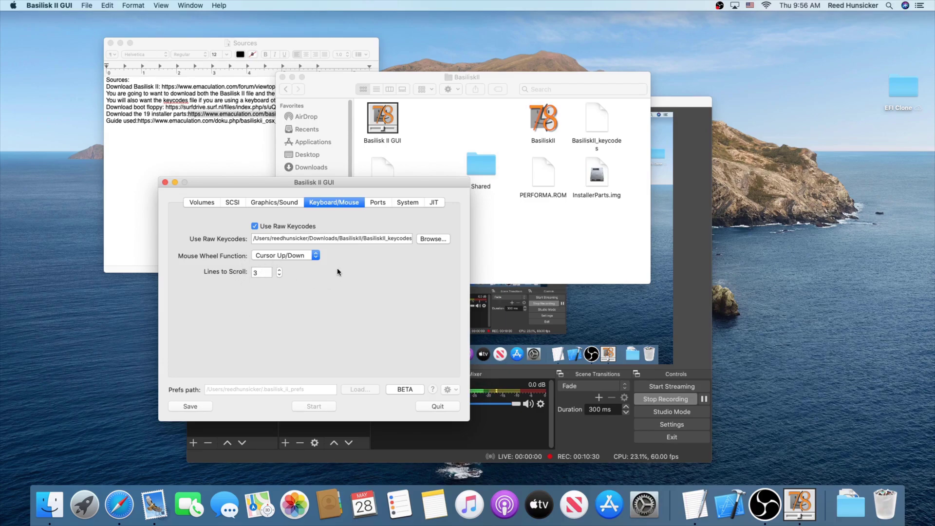
left_click(378, 203)
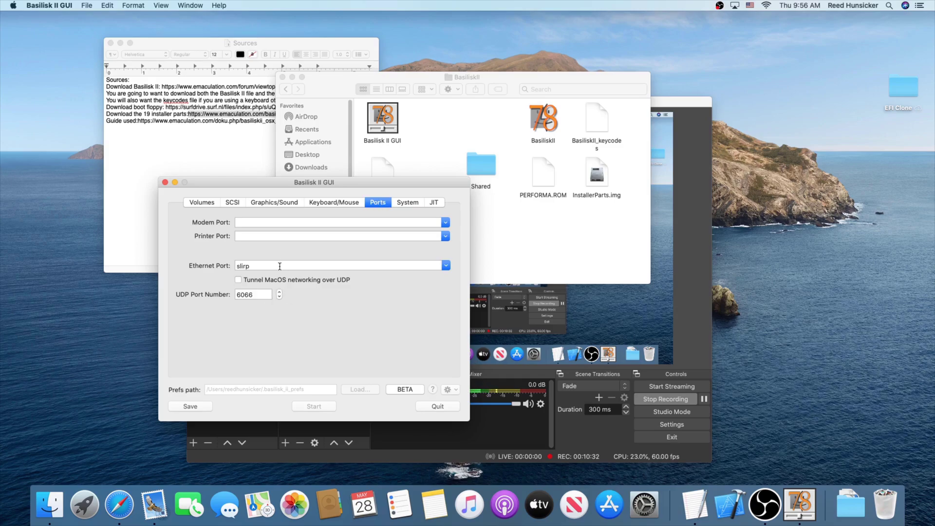
Step: Keep the Ethernet port set to slirp
left_click(251, 266)
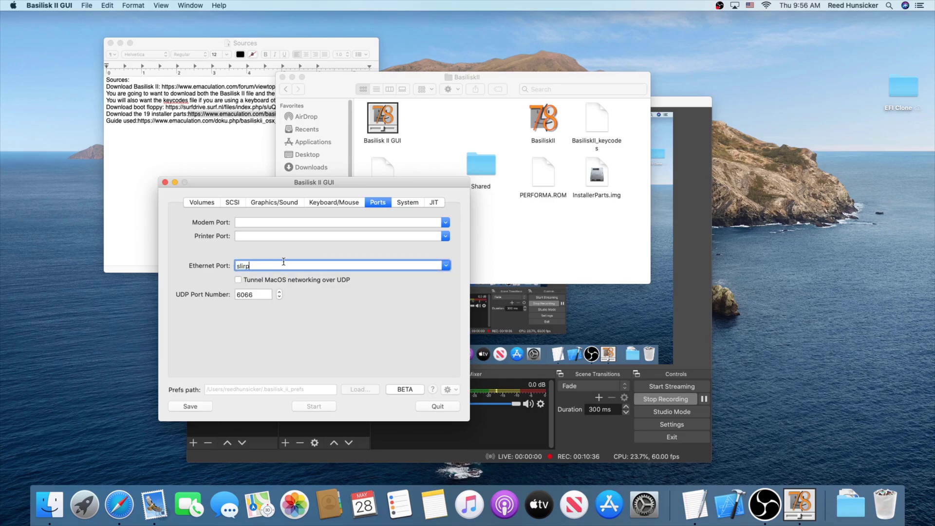
left_click(445, 266)
left_click(444, 267)
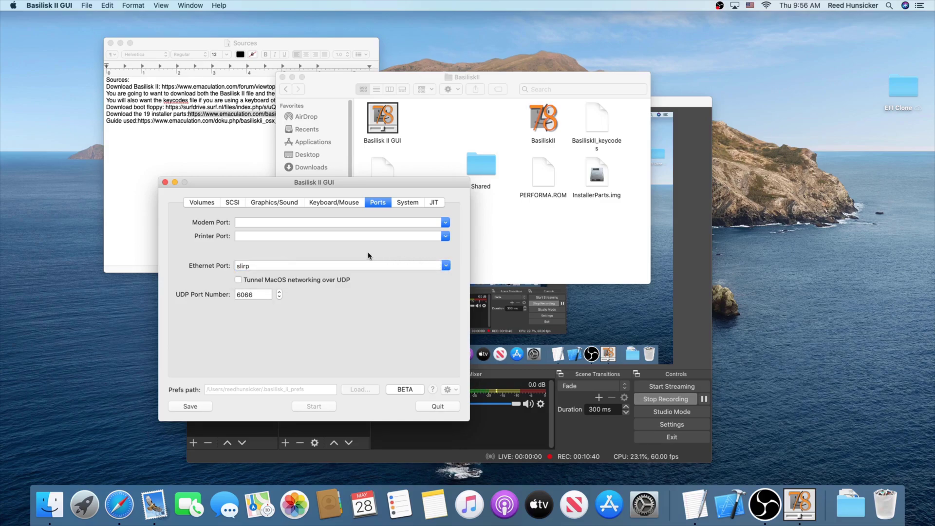
Step: Set the model to Quadra 900 with a 68040 CPU, PERFORMA.ROM, and 128 MB RAM
left_click(403, 203)
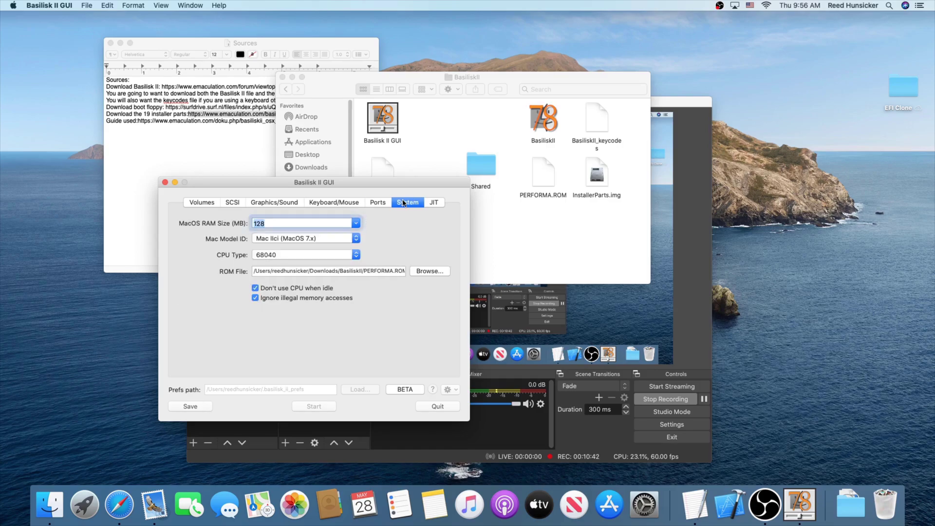
left_click(348, 238)
left_click(313, 247)
left_click(310, 255)
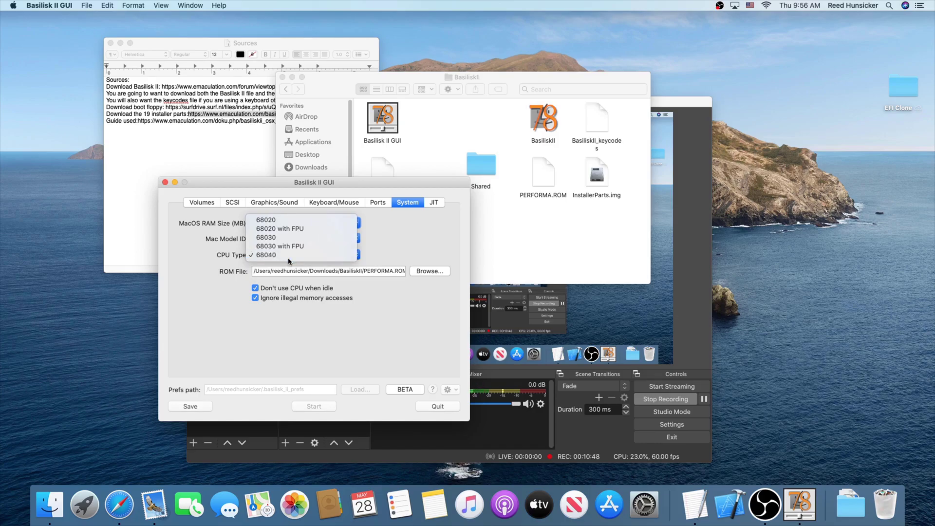
left_click(288, 258)
left_click(425, 270)
left_click(375, 153)
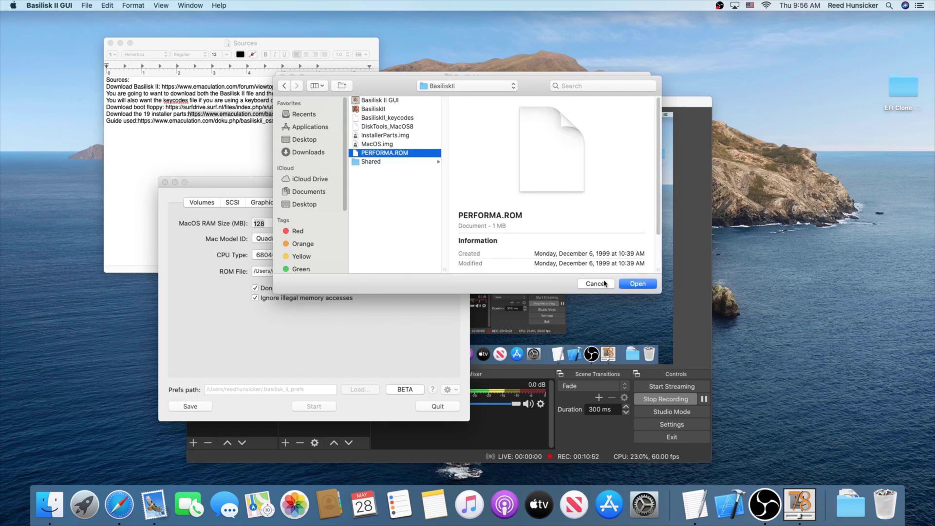
left_click(637, 284)
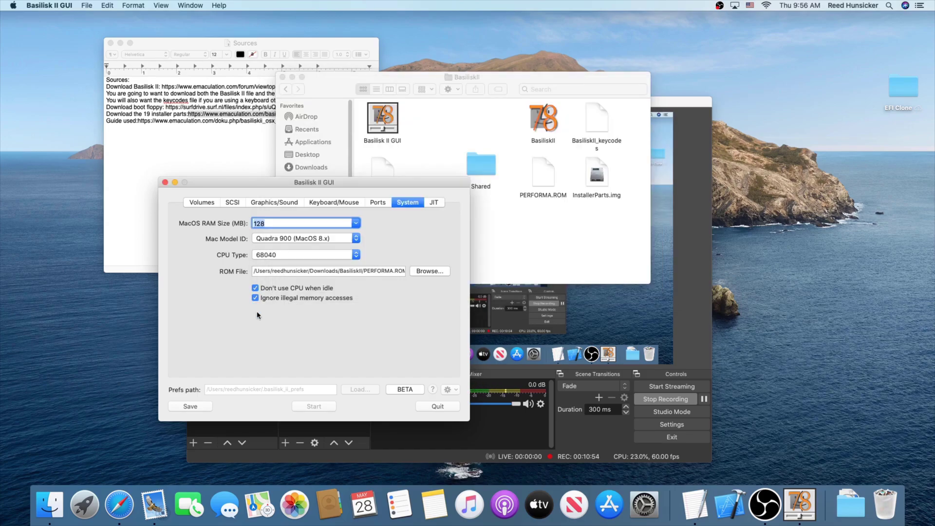
left_click(275, 220)
Step: Confirm the 2048 KB JIT translation cache and save the preferences
left_click(433, 202)
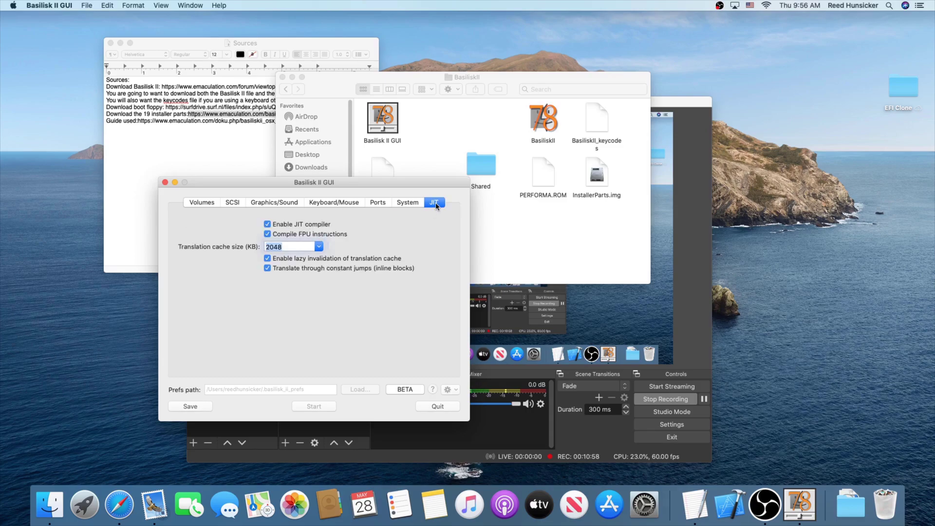
left_click(291, 245)
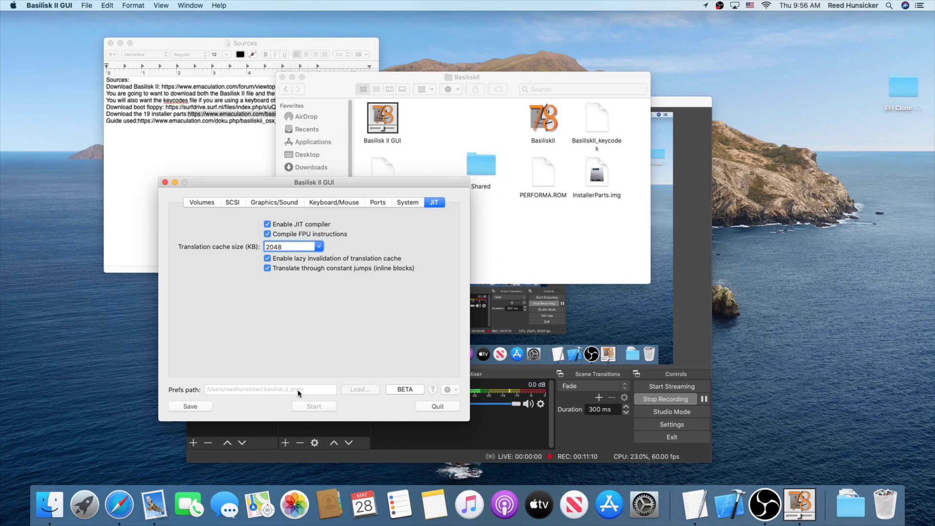
left_click(199, 408)
Step: Launch BasiliskII, allowing it through security and dismissing the floppy-only startup warning
left_click(425, 408)
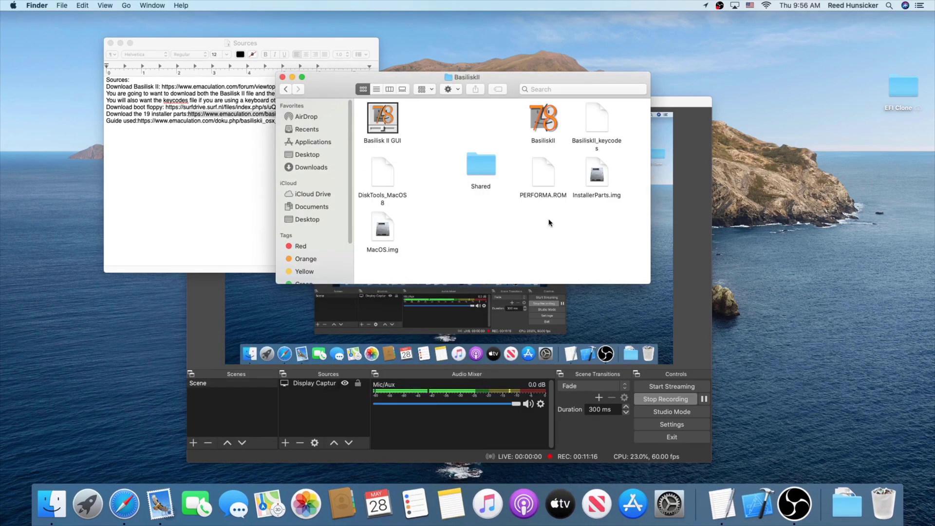
double_click(534, 120)
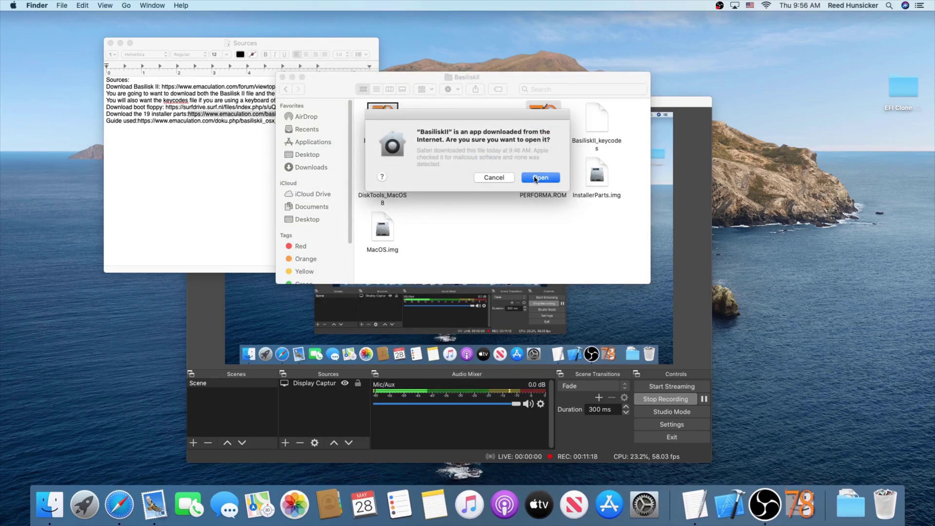
left_click(534, 178)
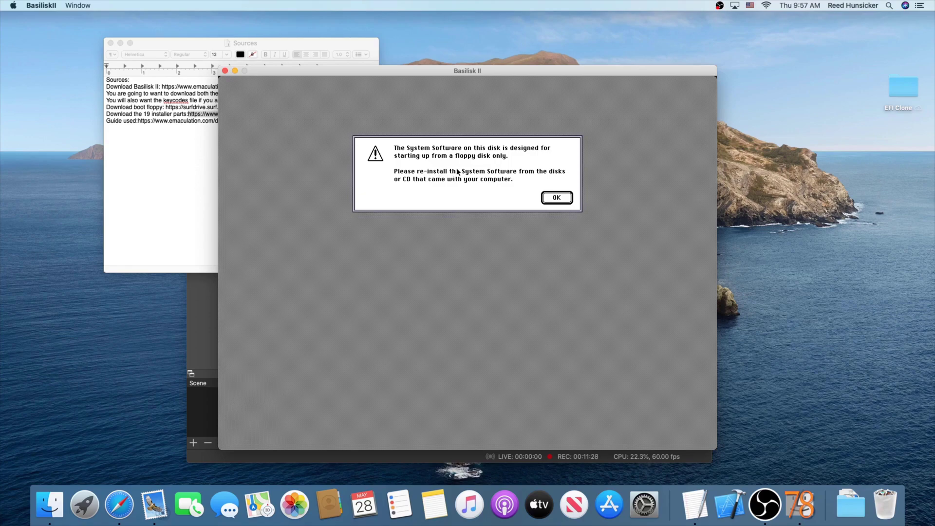
left_click(557, 197)
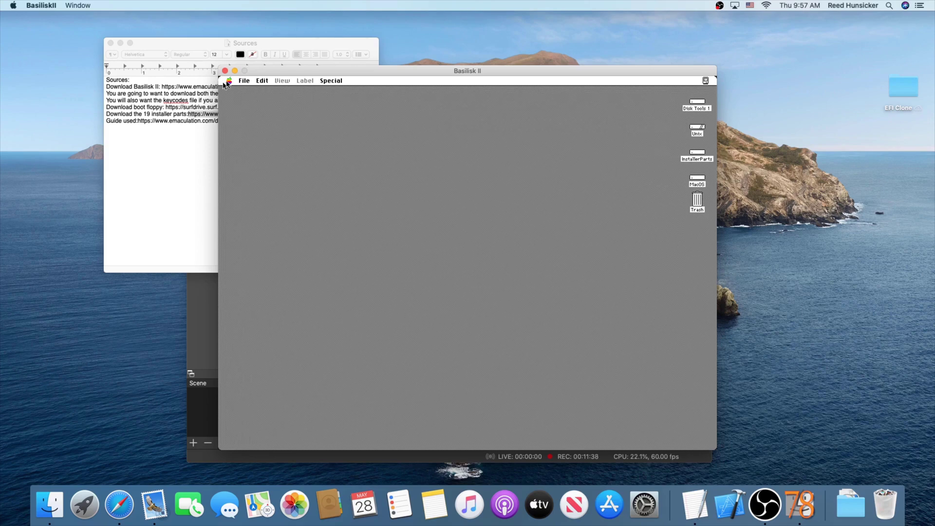
Step: Open the Unix disk's window on the emulated desktop
left_click_drag(242, 81, 327, 178)
mouse_move(673, 105)
left_mouse_down()
mouse_move(705, 189)
mouse_move(664, 180)
left_mouse_up()
double_click(697, 130)
left_click(697, 154)
double_click(696, 130)
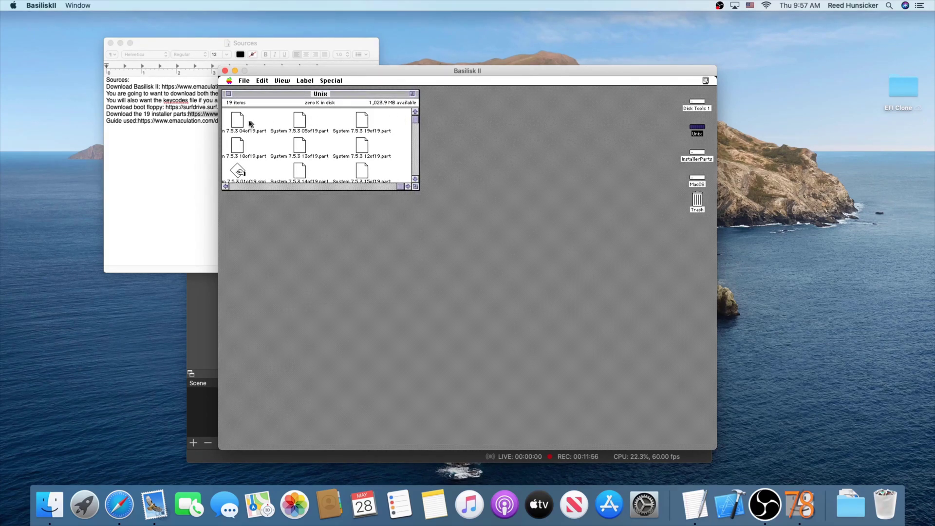
Step: Select the nineteen System 7.5.3 part files and copy them onto the InstallerParts disk
left_click_drag(251, 114, 388, 200)
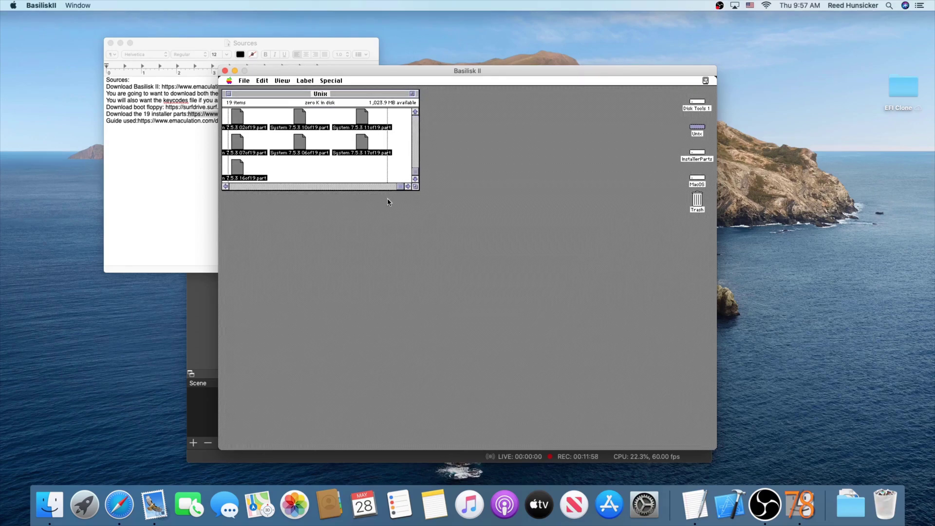
left_click(369, 145)
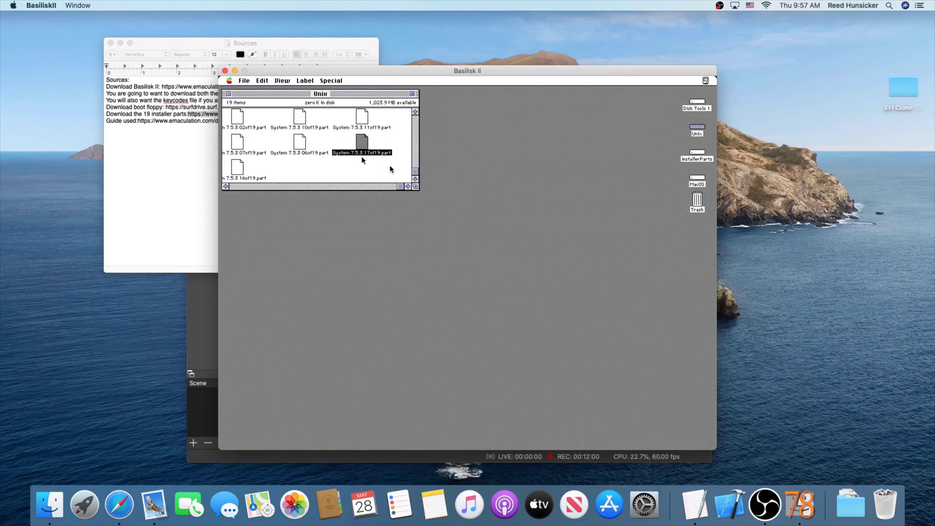
left_click_drag(415, 172, 415, 119)
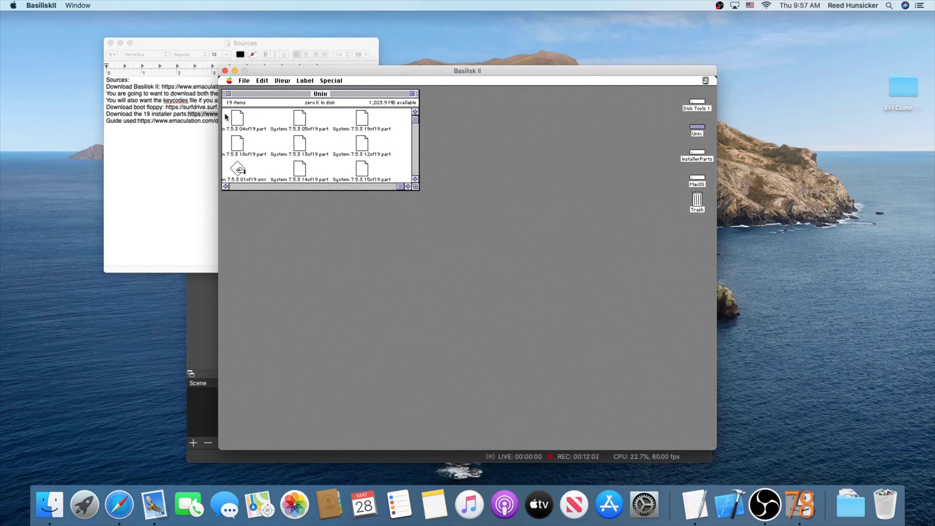
left_click_drag(227, 117, 697, 154)
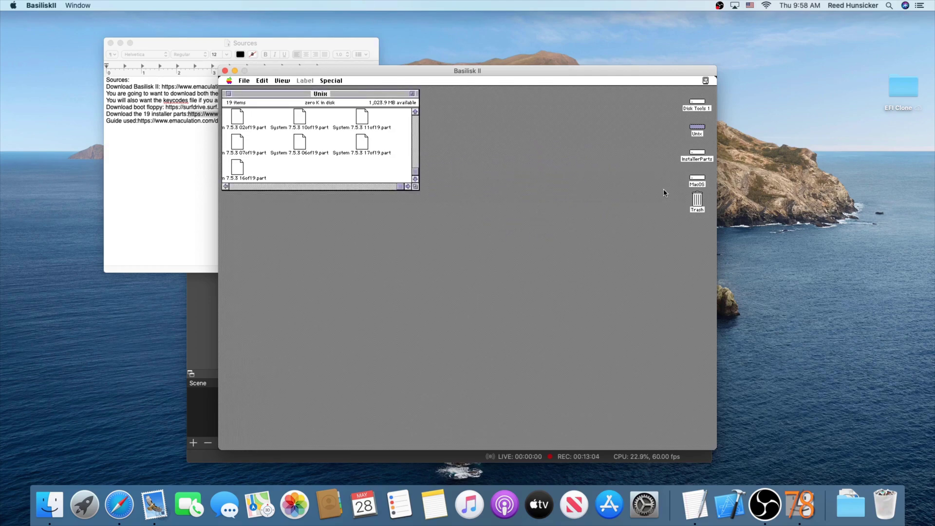
Step: Open InstallerParts, run System 7.5.3 01of19.smi, and accept the Apple software licence
left_click(228, 93)
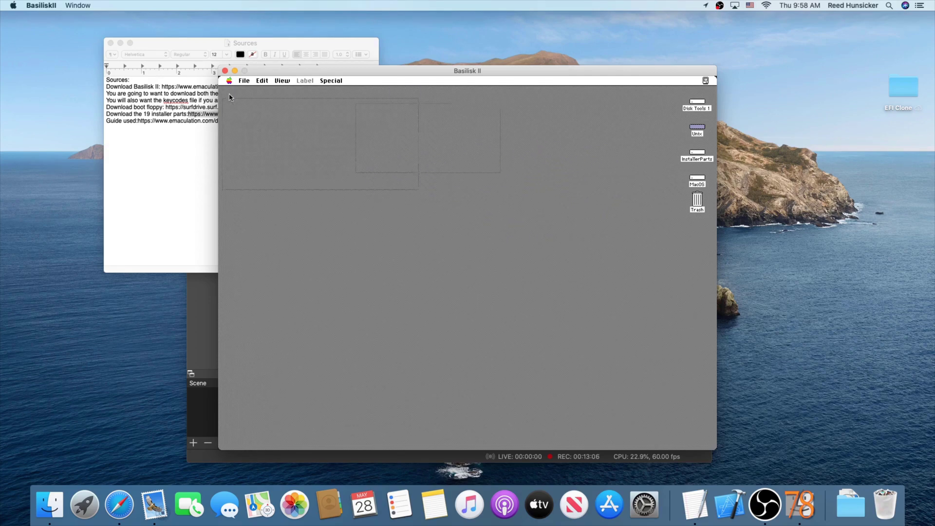
double_click(697, 153)
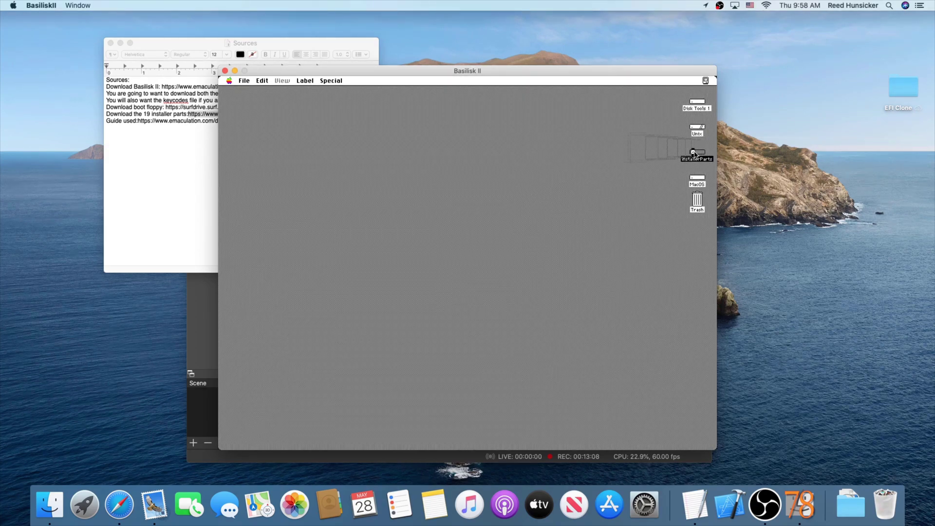
double_click(238, 120)
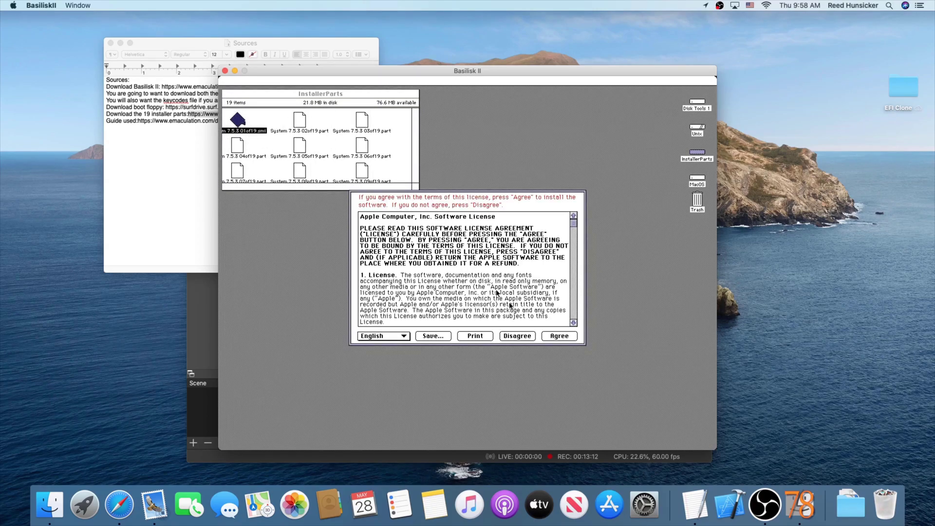
left_click(555, 335)
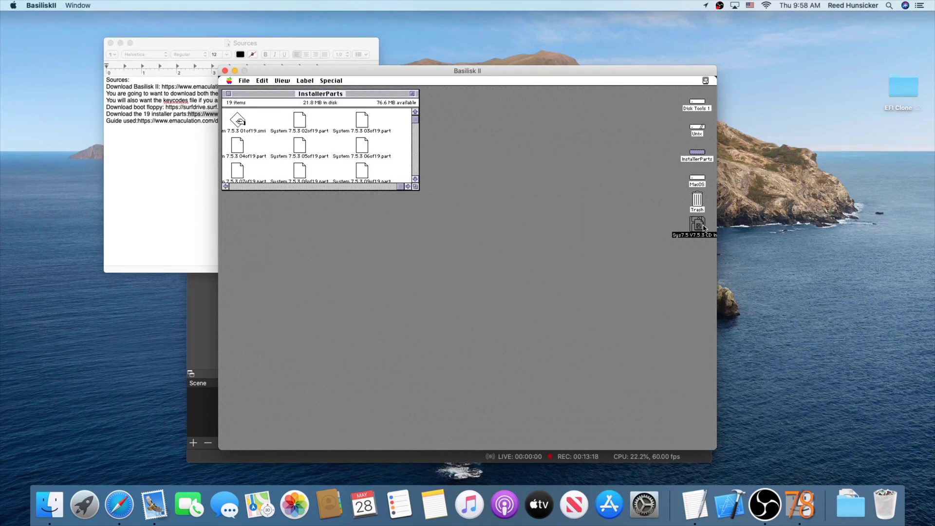
Step: Open the Sys7.5 V7.5.3 CD Inst disk, close InstallerParts, and launch the Installer
double_click(697, 224)
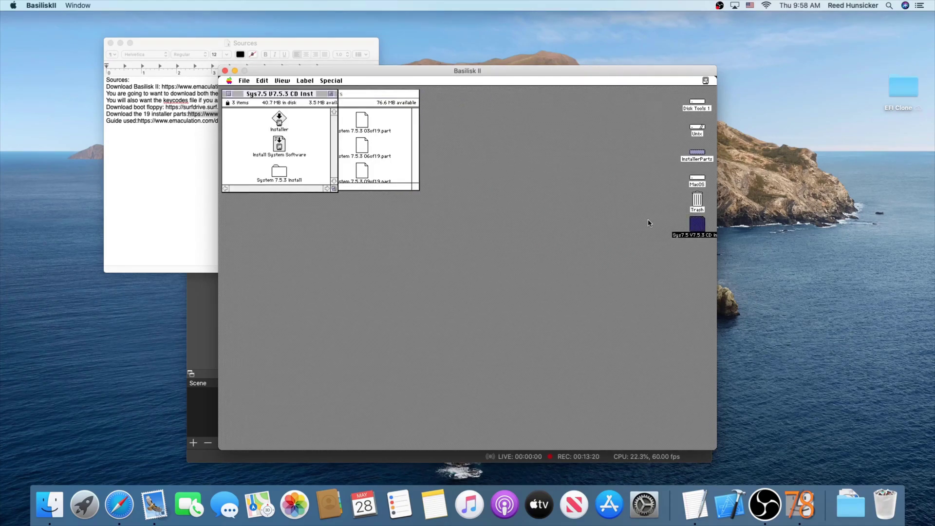
left_click_drag(371, 96, 475, 100)
left_click(332, 97)
double_click(279, 118)
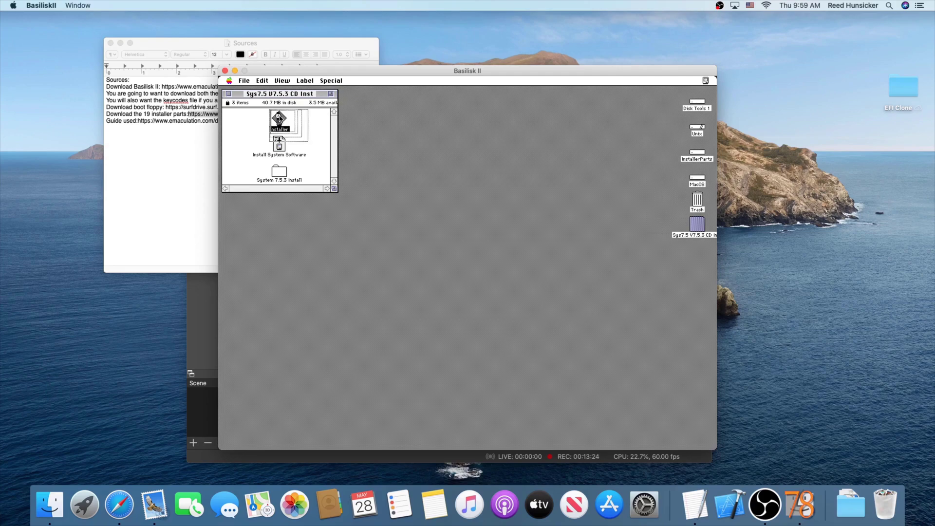
Step: Get past the welcome screen and choose Custom Install
left_click(523, 325)
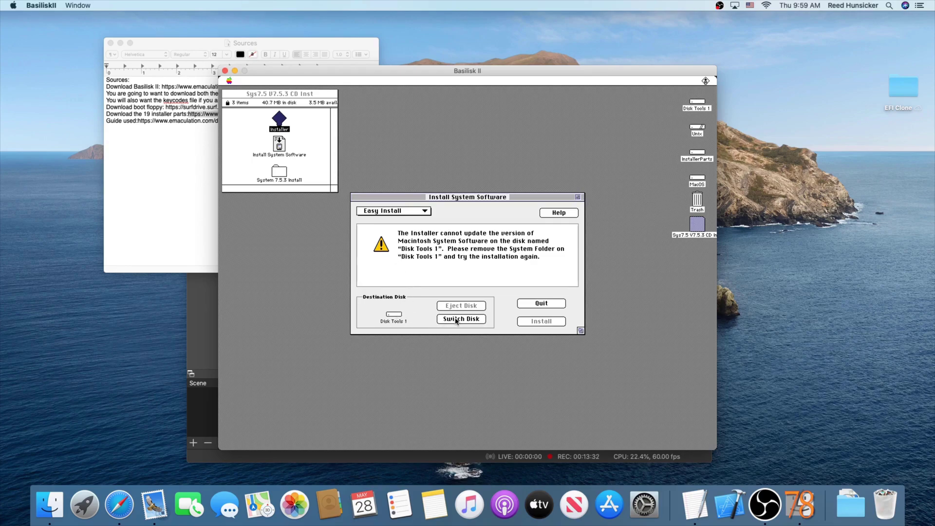
left_click(405, 214)
left_click_drag(403, 215, 403, 221)
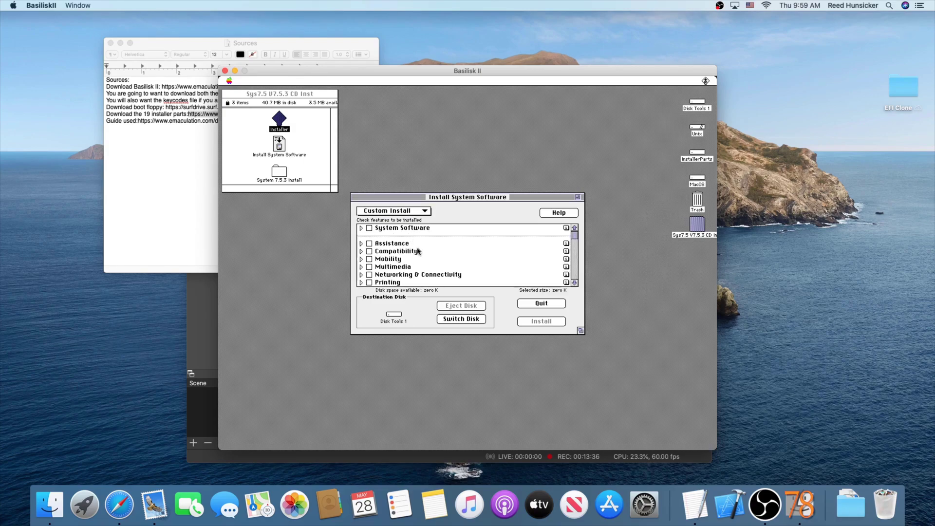
Step: Tick every feature, from System Software and Assistance through Control Panels and Fonts
left_click(369, 228)
left_click(369, 244)
left_click(369, 259)
left_click(575, 283)
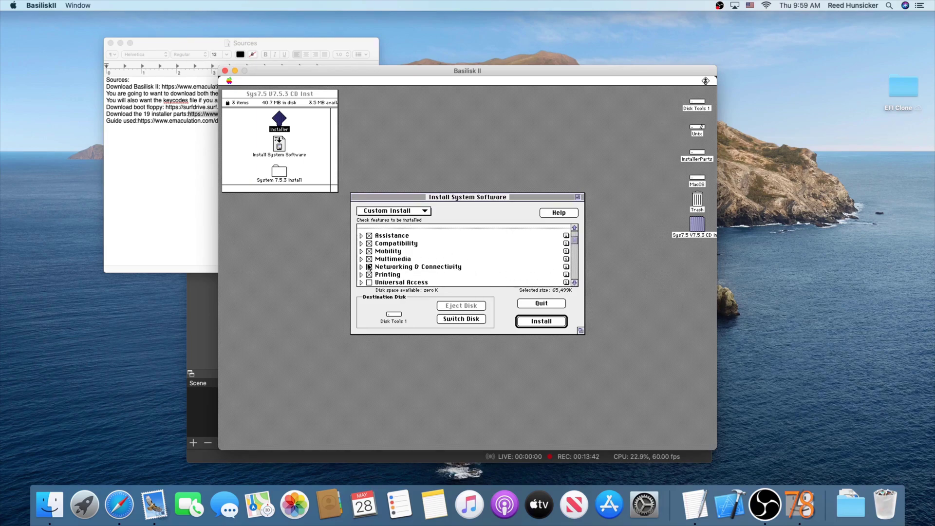
left_click(369, 282)
left_click(574, 282)
left_click(369, 243)
left_click(369, 250)
left_click(369, 281)
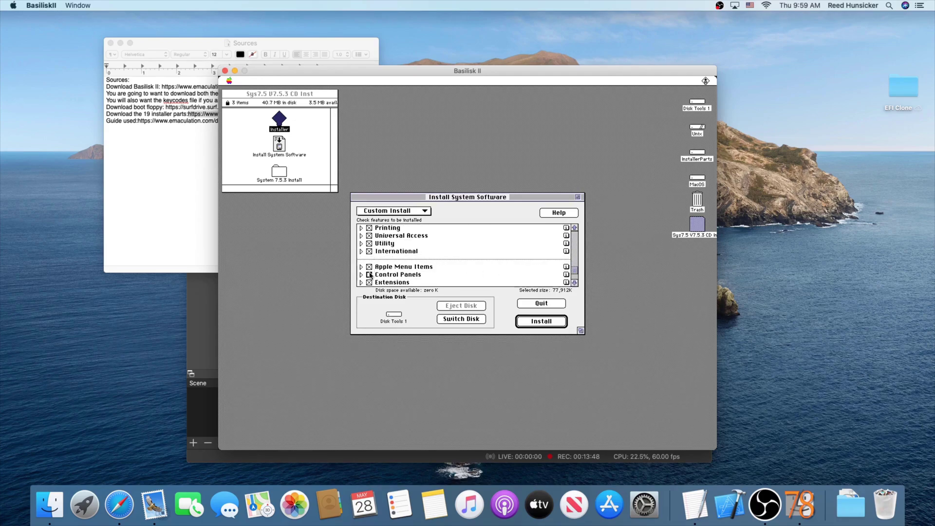
left_click(369, 275)
left_click(575, 283)
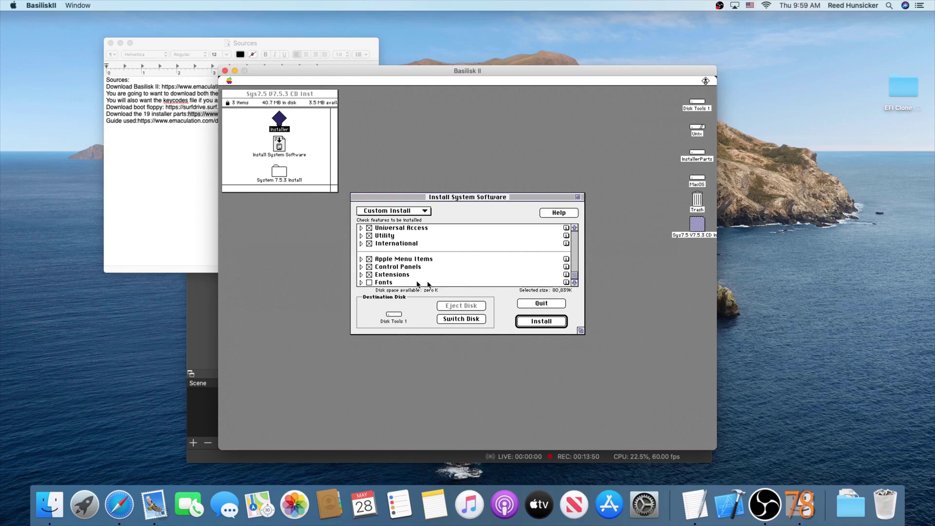
left_click(369, 282)
Step: Switch the destination to the MacOS disk and start the installation
left_click(460, 320)
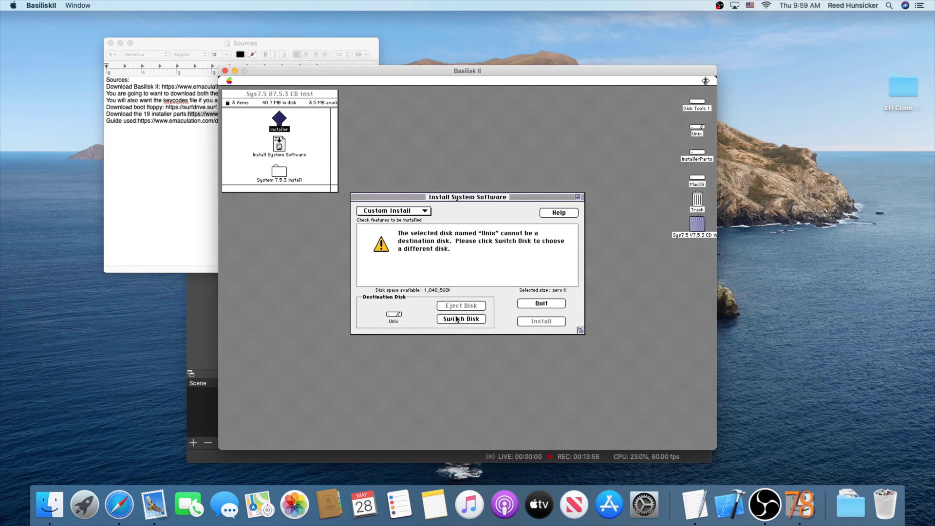
left_click(458, 319)
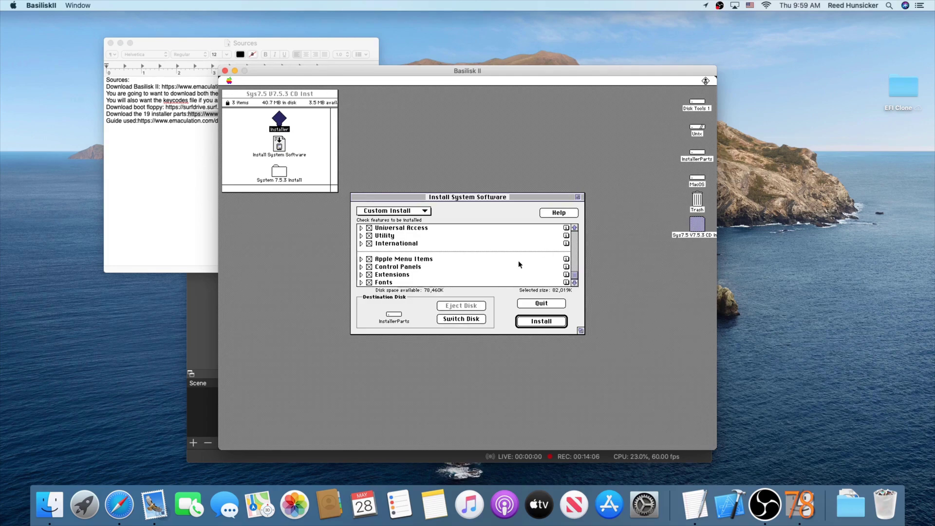
left_click(456, 320)
left_click(535, 319)
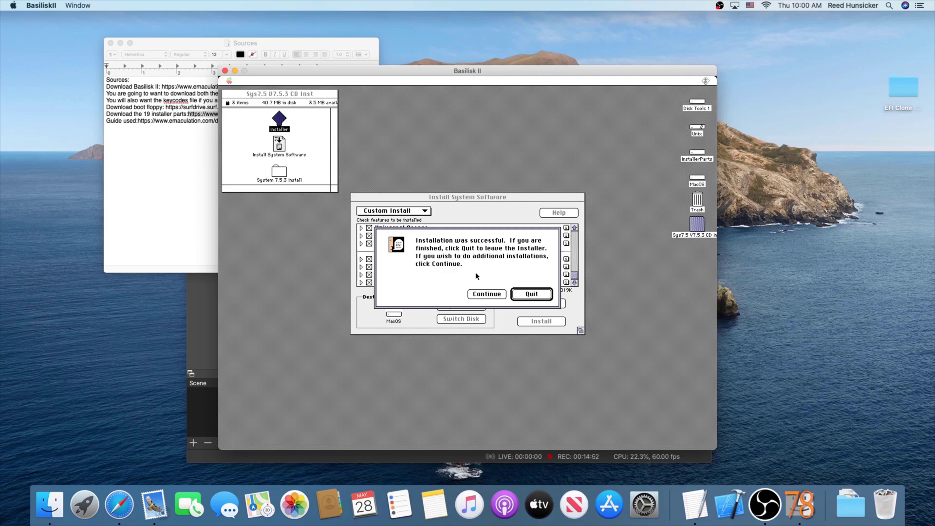
Step: Quit the installer, close the disk window, and restart the emulated Mac
left_click(523, 294)
left_click(227, 93)
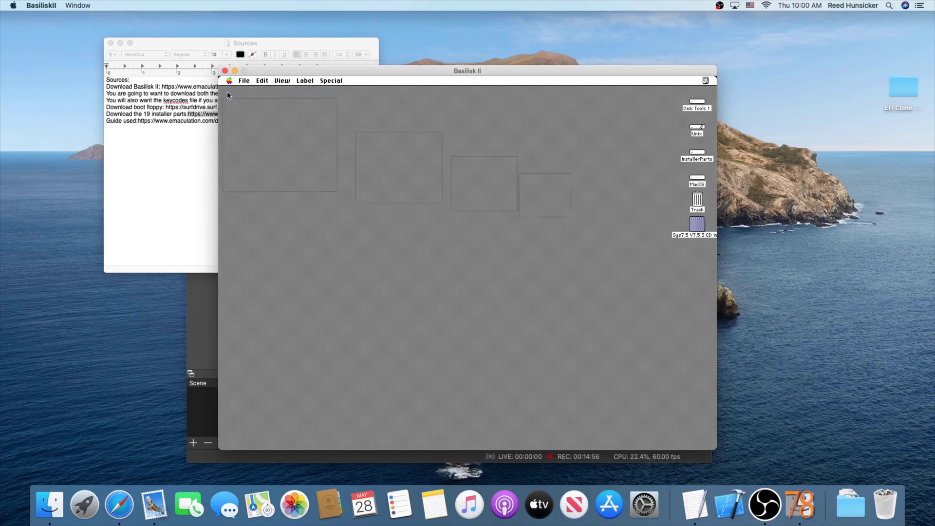
left_click_drag(336, 81, 342, 142)
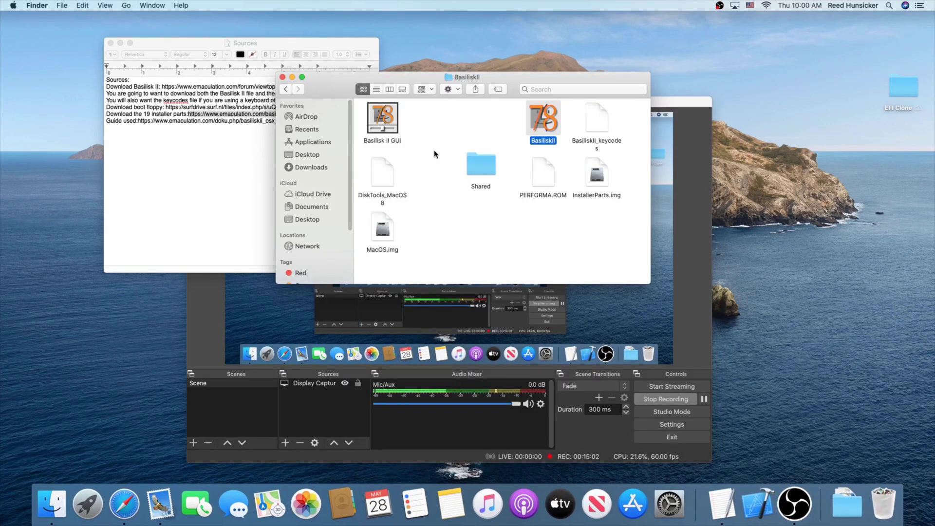
Step: Remove the DiskTools_MacOS8.image and InstallerParts.img volumes, leaving only MacOS.img
double_click(393, 120)
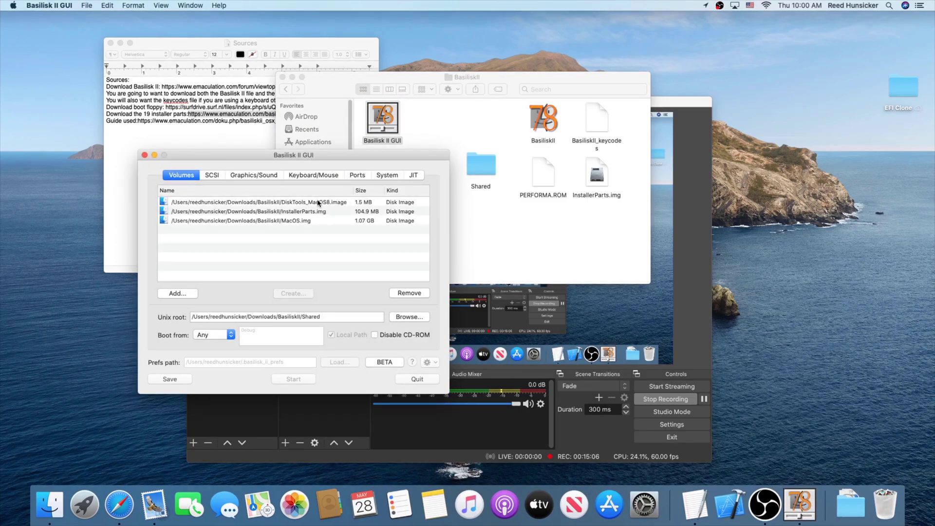
left_click(317, 204)
left_click(408, 293)
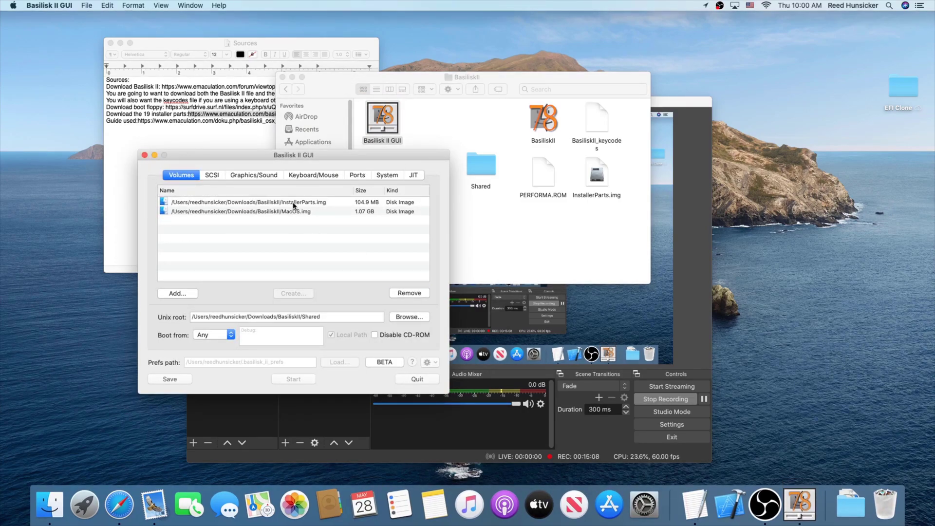
left_click(296, 204)
left_click(391, 292)
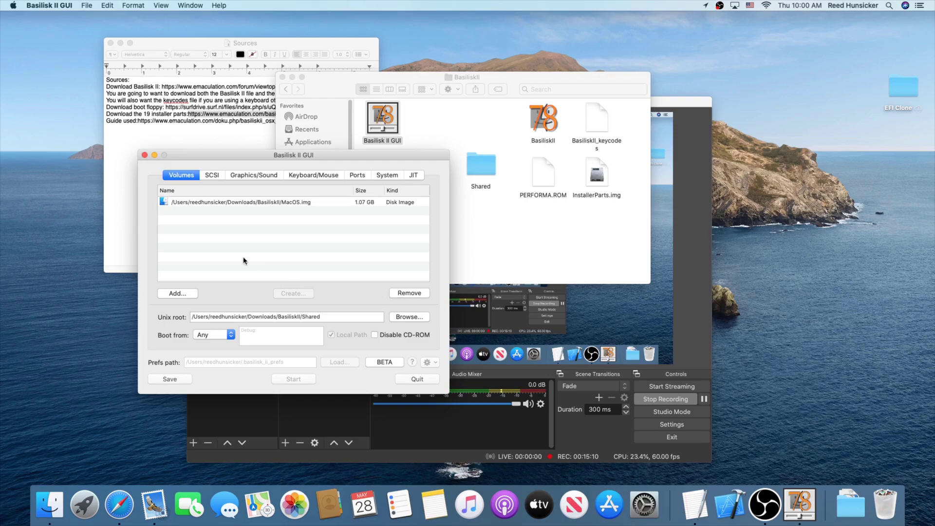
Step: Set the Mac model to Mac IIci (MacOS 7.x), then save and quit
left_click(387, 175)
left_click(304, 211)
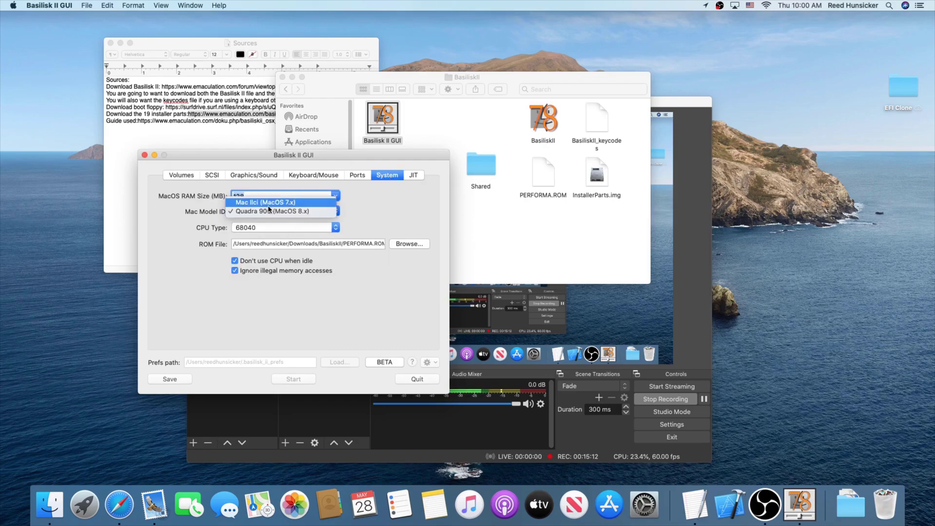
left_click(263, 203)
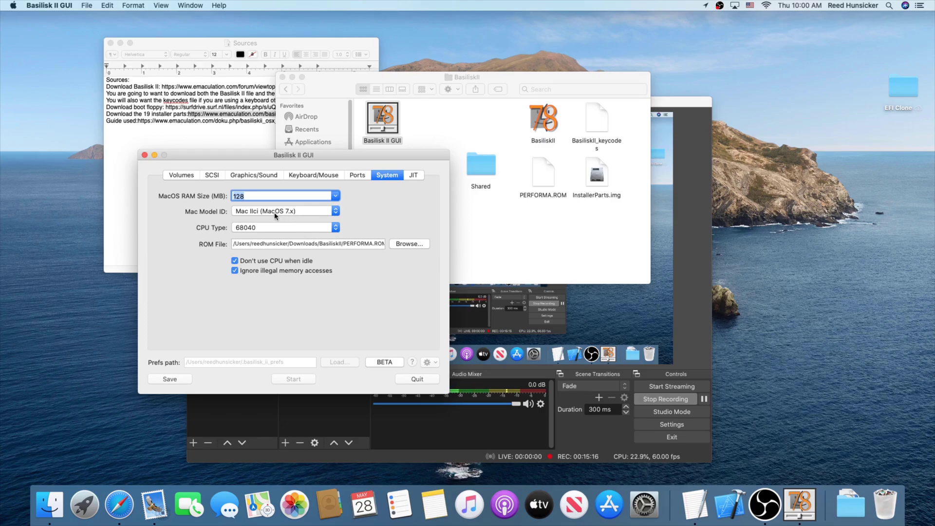
left_click(182, 176)
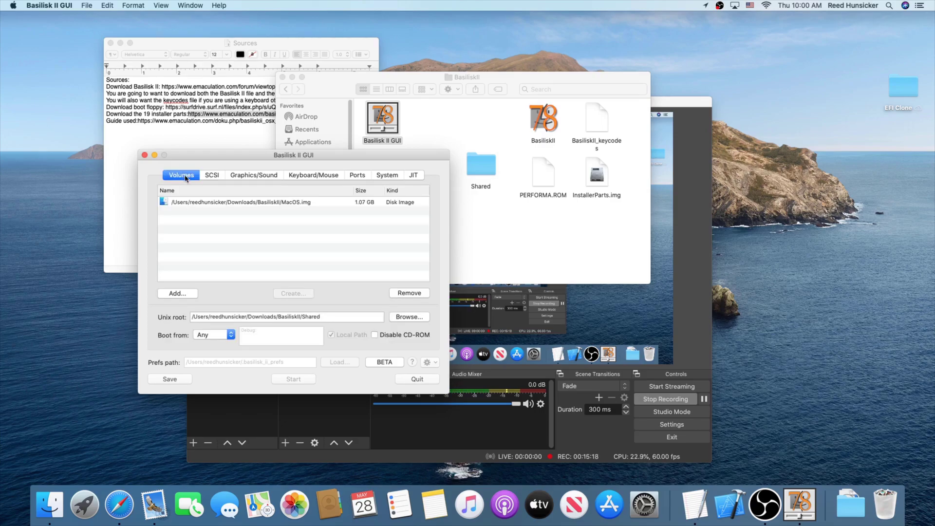
left_click(169, 379)
left_click(417, 379)
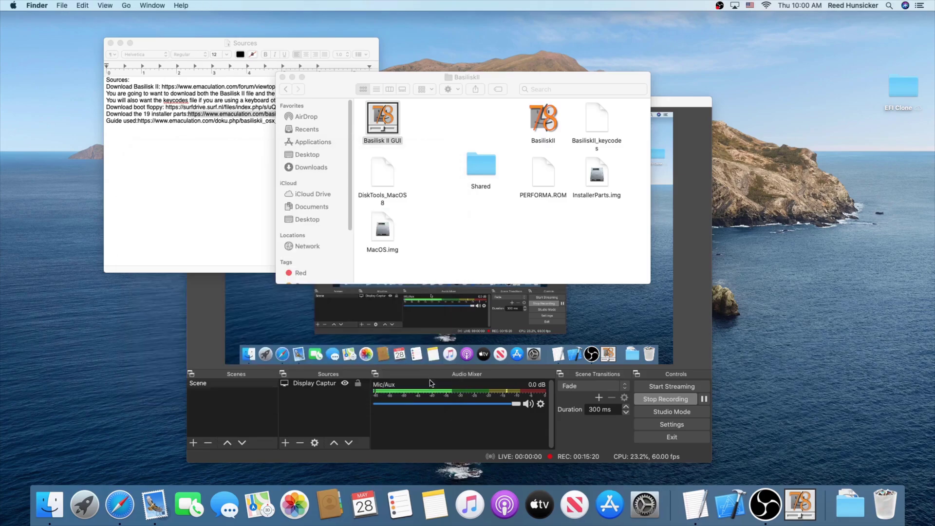
Step: Boot the emulated System 7.5.3 from MacOS.img, dismiss the A/ROSE trap error, and quit BasiliskII
double_click(542, 122)
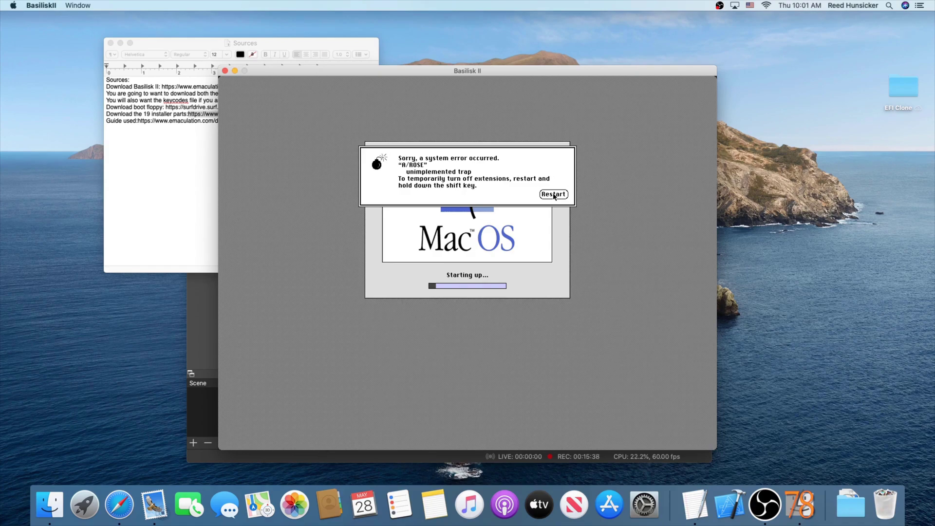
left_click(553, 194)
left_click(41, 5)
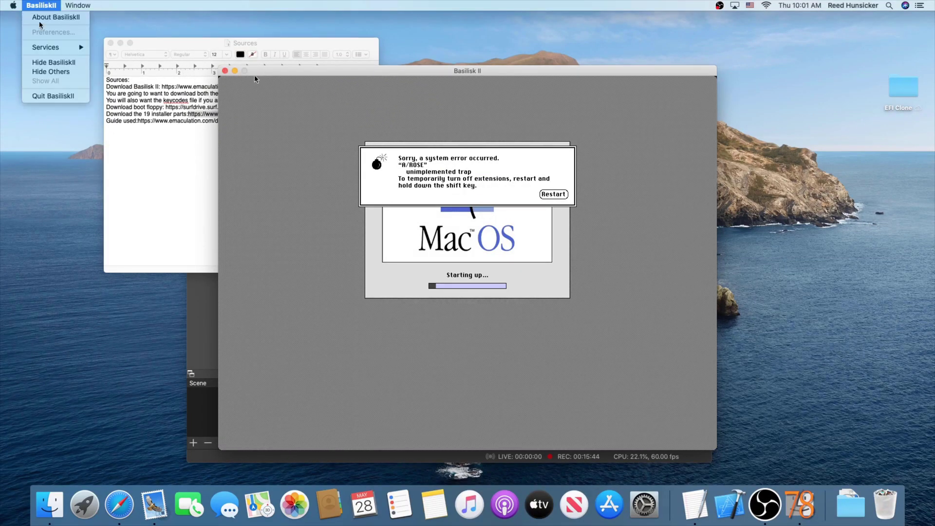
left_click(42, 95)
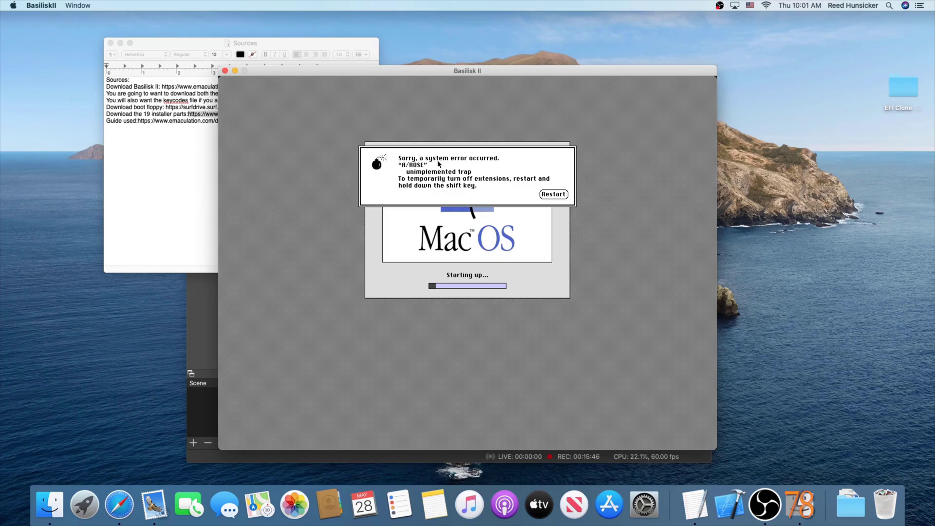
left_click(554, 194)
Step: Trash the BasiliskII folder and HFSUtilsGUI from Downloads, leaving only Sources and Videos
key("super+q")
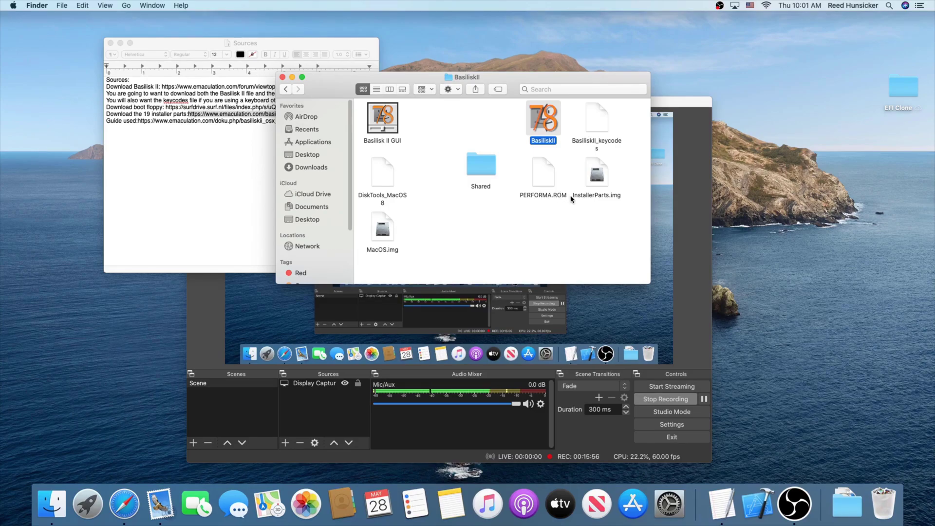
left_click(286, 89)
left_click_drag(510, 166, 882, 504)
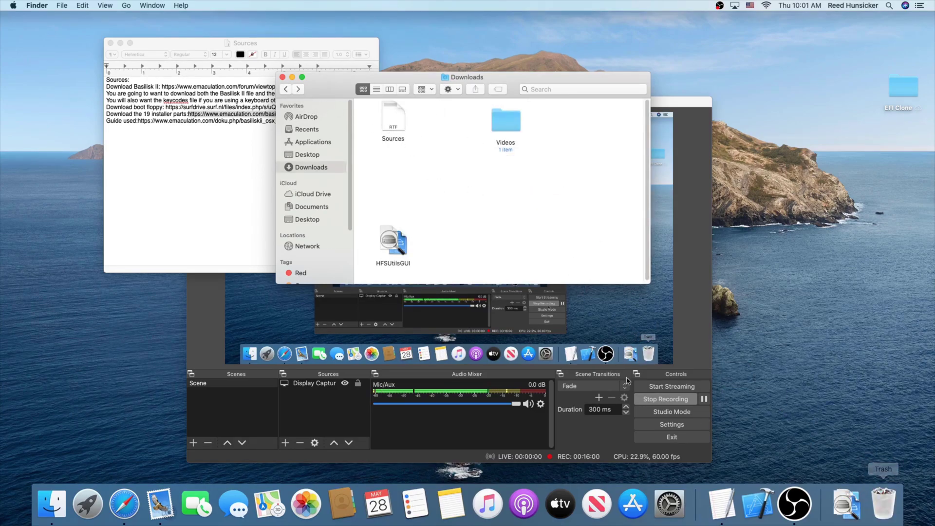
left_click(393, 242)
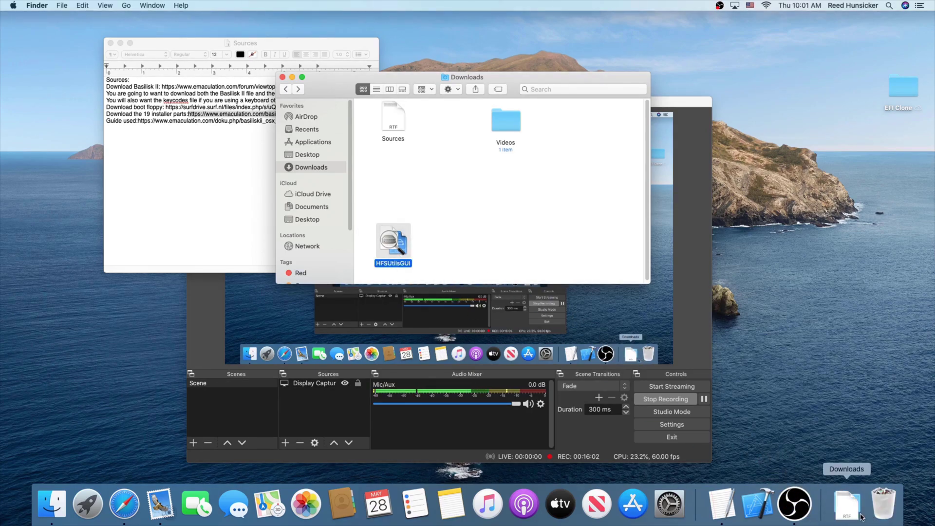
key("super+BackSpace")
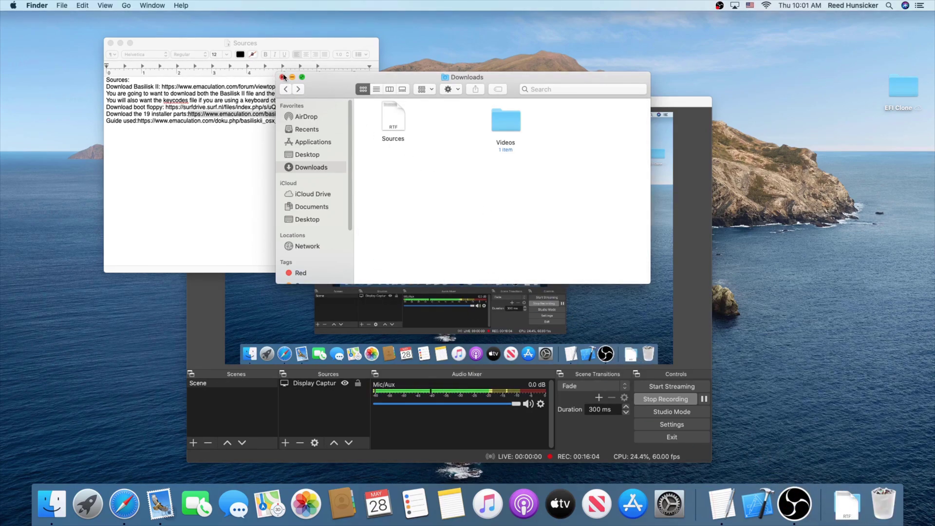